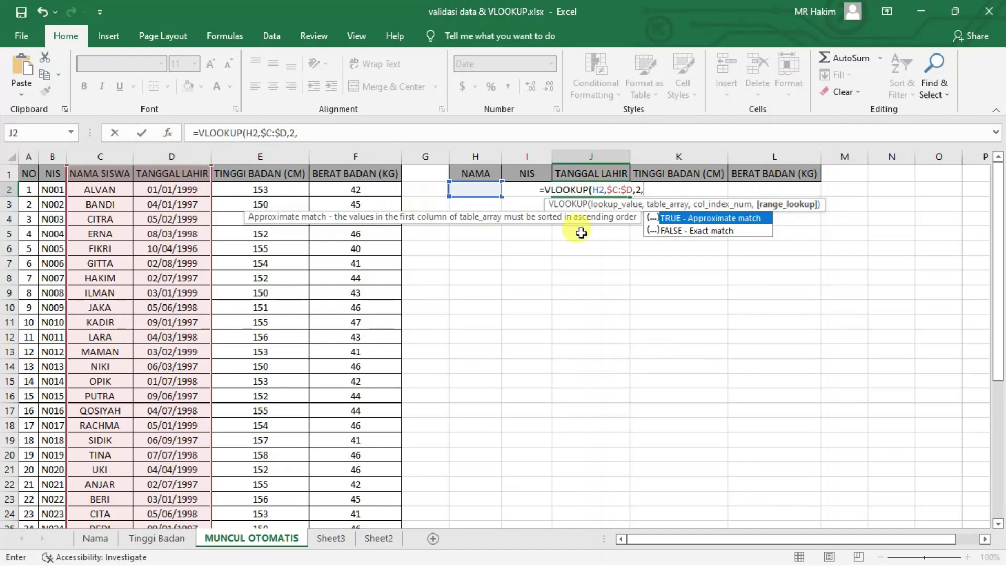
Complete J2's formula as =VLOOKUP(H2,$C:$D,2,0), using 0 instead of FALSE for exact match.
{"action": "double_click", "coordinate": [691, 235]}
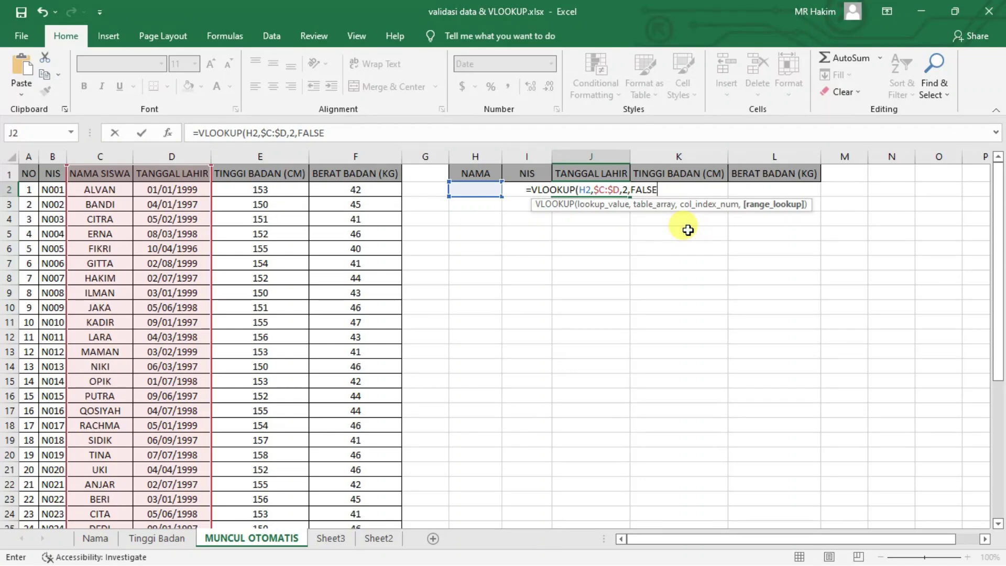
{"action": "key", "text": "BackSpace"}
{"action": "key", "text": "BackSpace"}
{"action": "key", "text": "BackSpace"}
{"action": "key", "text": "BackSpace"}
{"action": "key", "text": "BackSpace"}
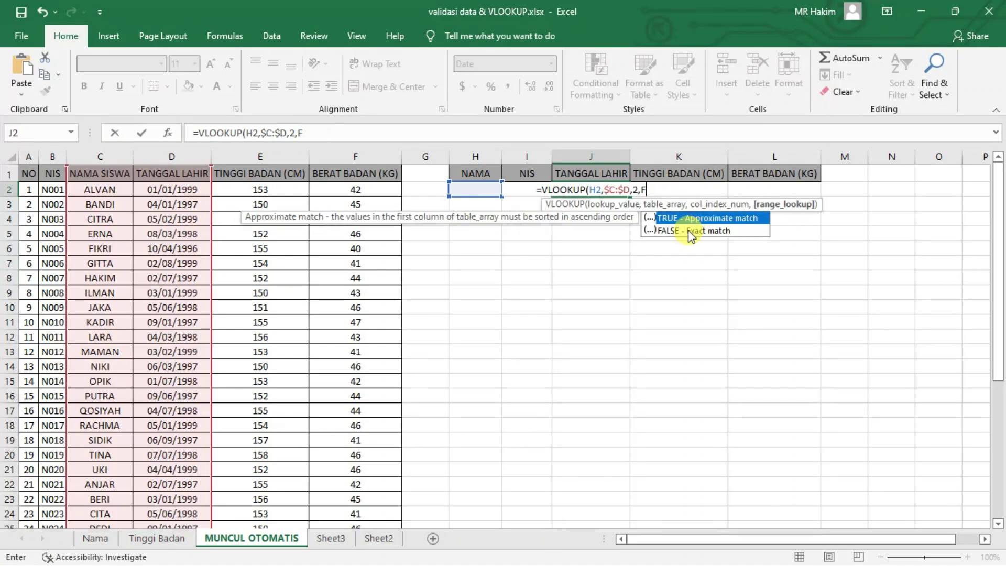
{"action": "type", "text": "0"}
{"action": "type", "text": ")"}
{"action": "key", "text": "Return"}
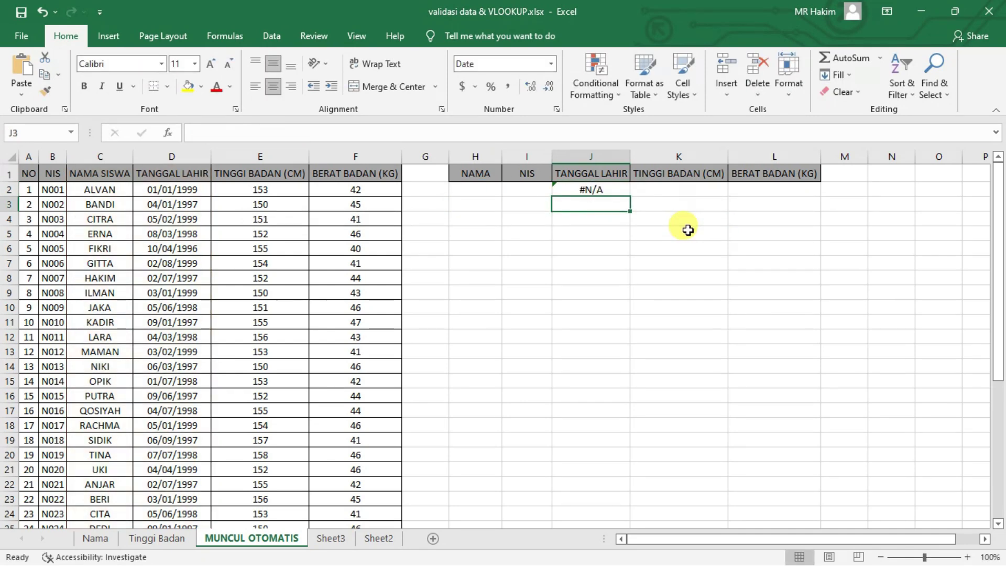
{"action": "left_click", "coordinate": [599, 192]}
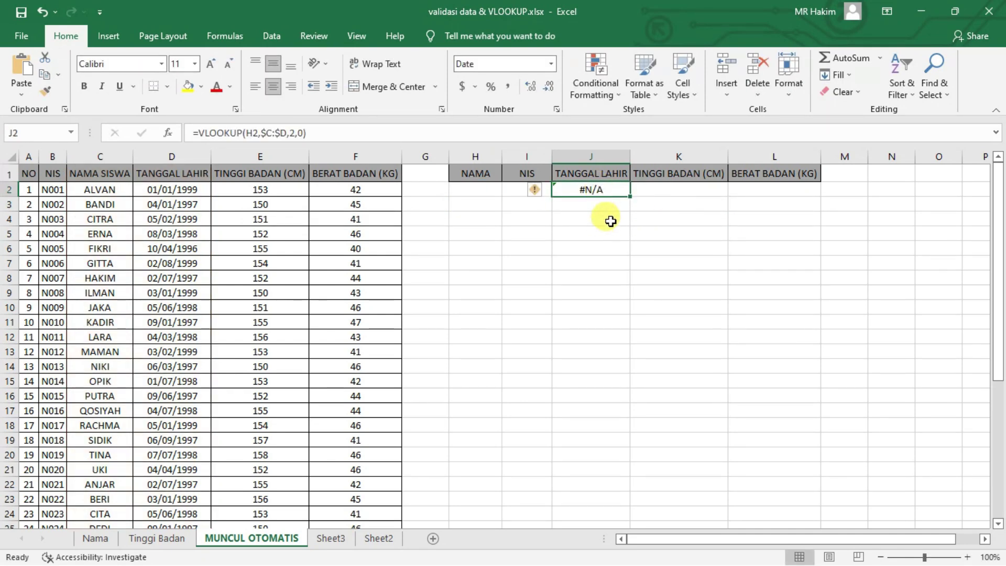
Pick CITRA from H2's name list to test, and inspect J2's birth-date formula.
{"action": "left_click", "coordinate": [463, 193]}
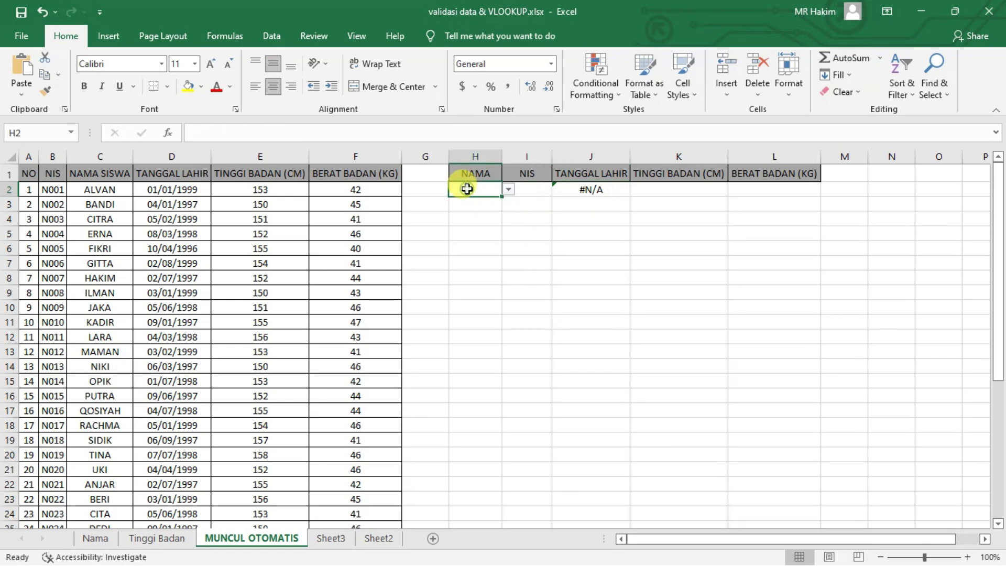
{"action": "left_click", "coordinate": [506, 190]}
{"action": "left_click", "coordinate": [483, 219]}
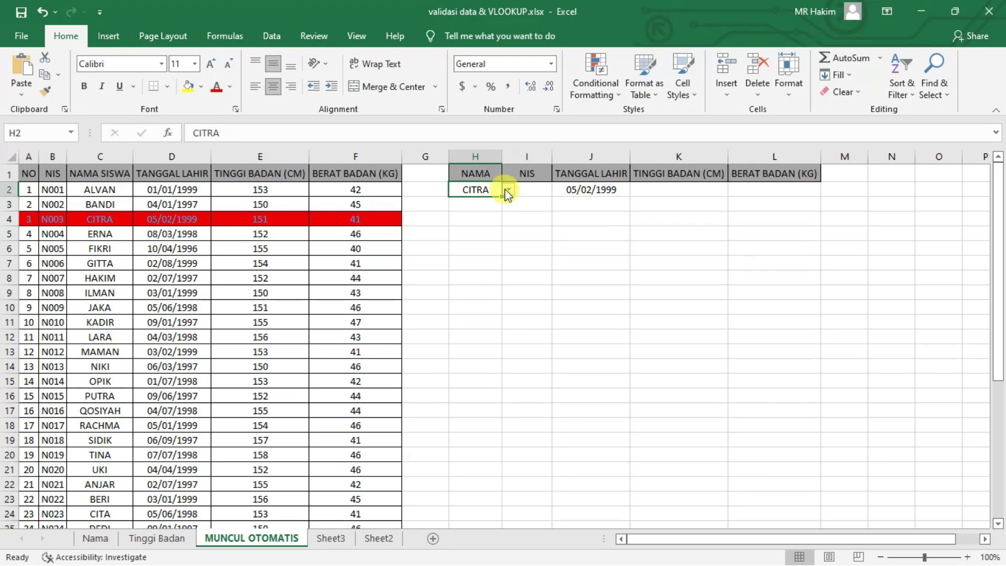
{"action": "left_click", "coordinate": [590, 189]}
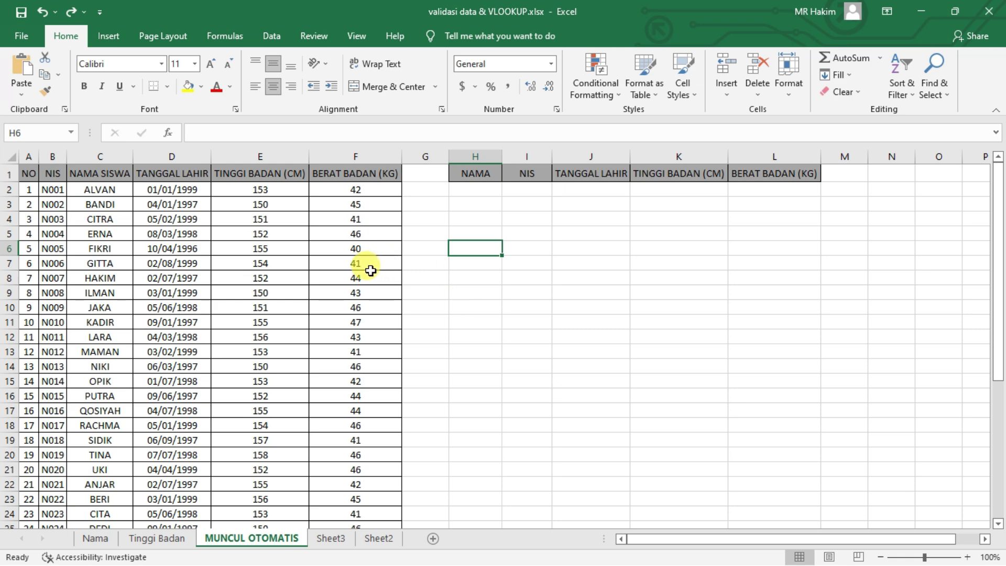
Choose CITRA from the H2 student name dropdown.
{"action": "left_click", "coordinate": [488, 190]}
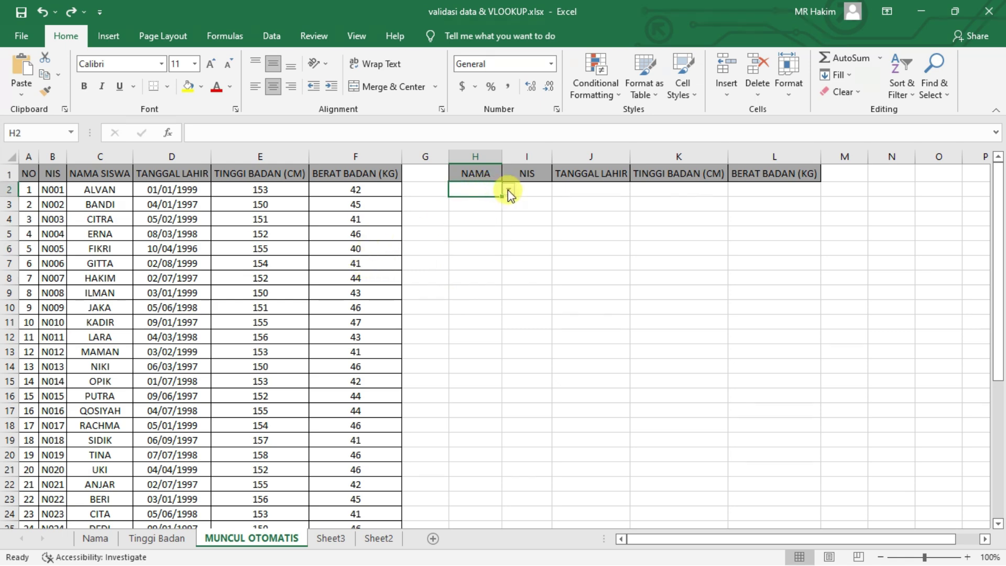
{"action": "left_click", "coordinate": [508, 189]}
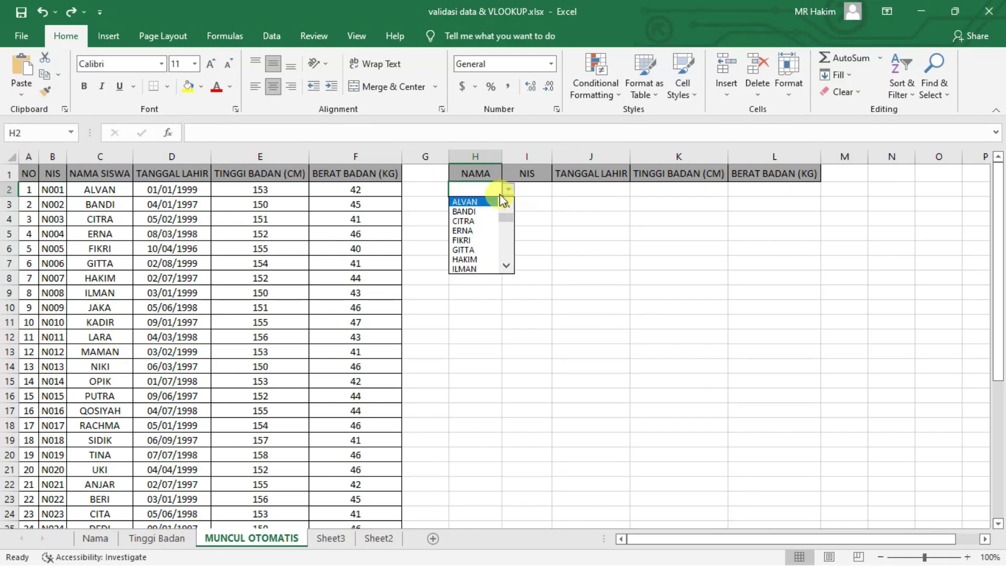
{"action": "left_click", "coordinate": [473, 223]}
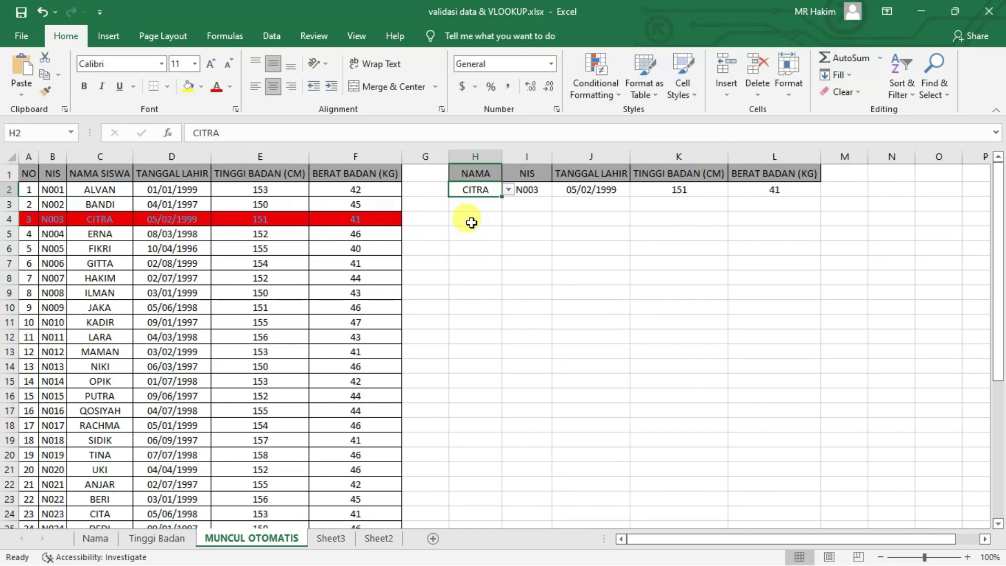
Highlight source columns A:F and CITRA's row 4 to show where the values come from.
{"action": "left_click_drag", "start_coordinate": [30, 156], "coordinate": [356, 156]}
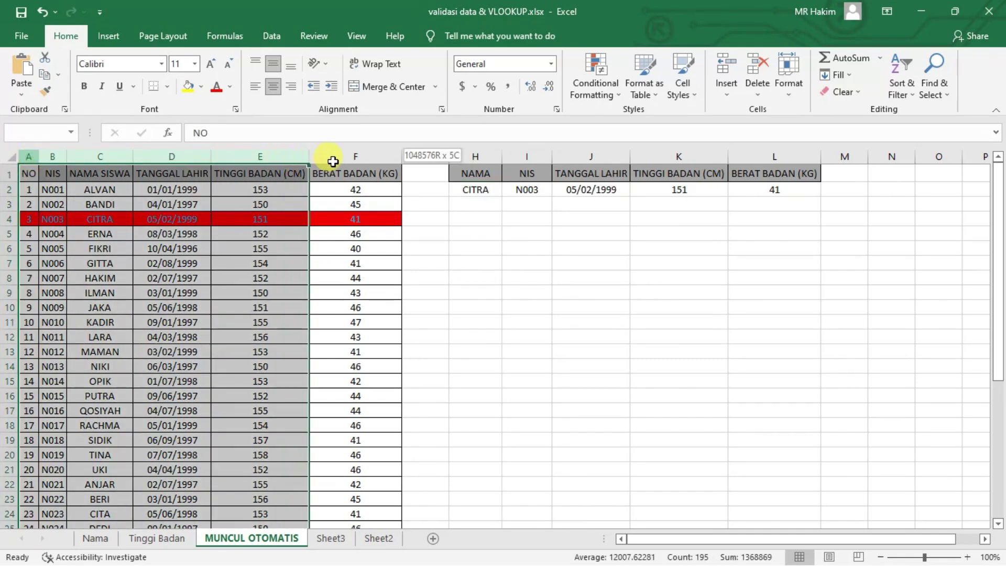
{"action": "left_click", "coordinate": [10, 219]}
{"action": "left_click", "coordinate": [420, 219]}
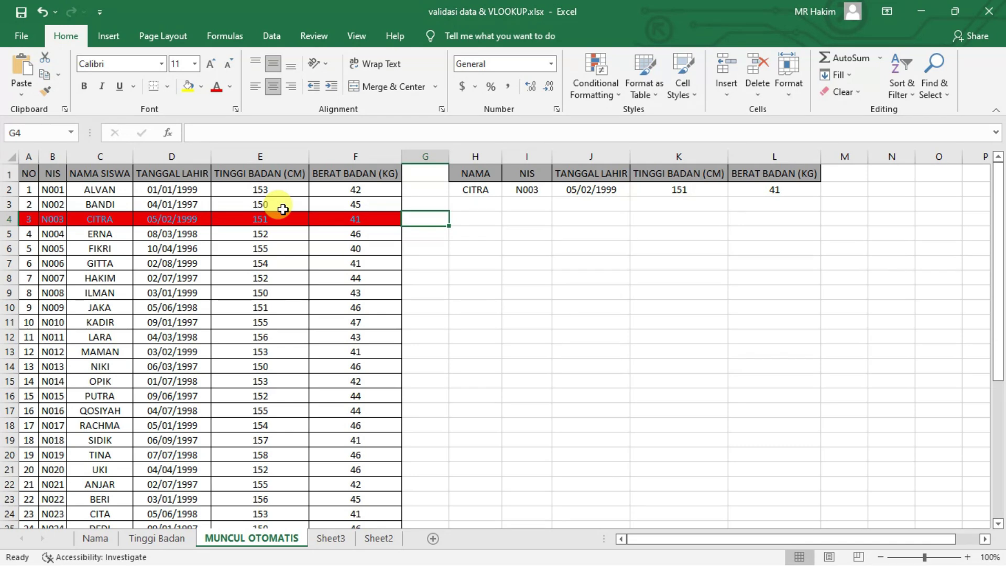
{"action": "left_click", "coordinate": [412, 245]}
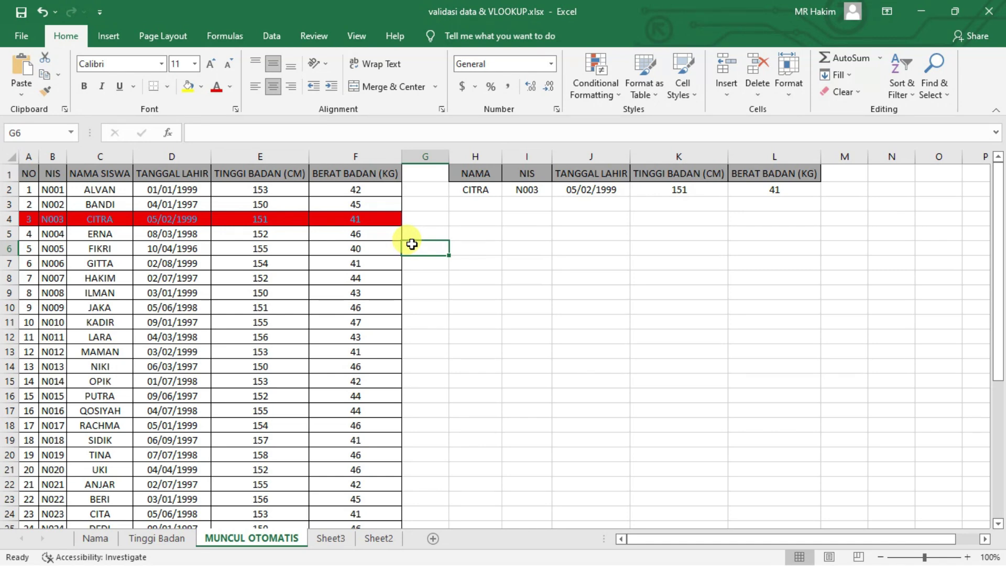
Select result columns I through L and source columns A to F to compare them.
{"action": "left_click", "coordinate": [482, 189]}
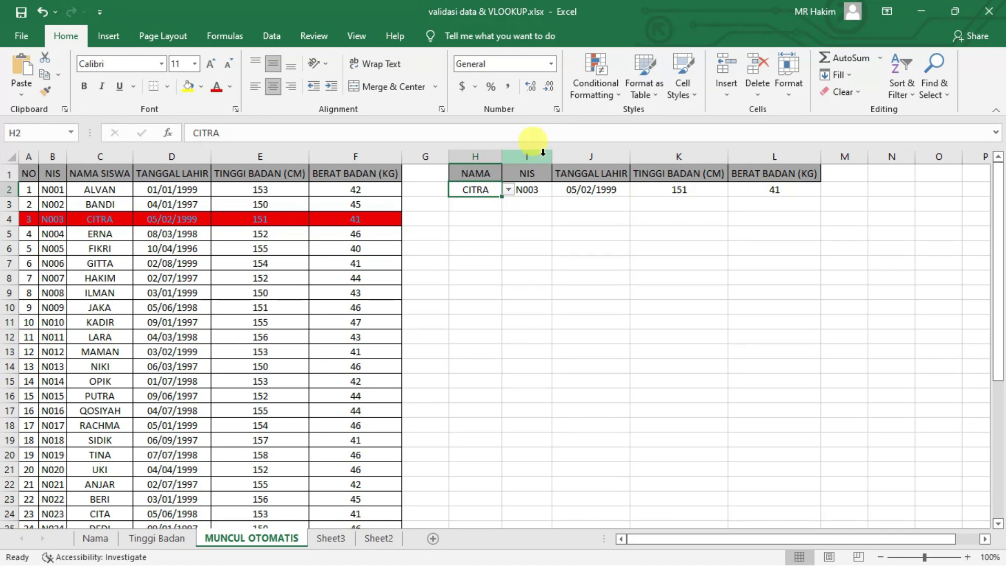
{"action": "left_click_drag", "start_coordinate": [543, 153], "coordinate": [775, 156]}
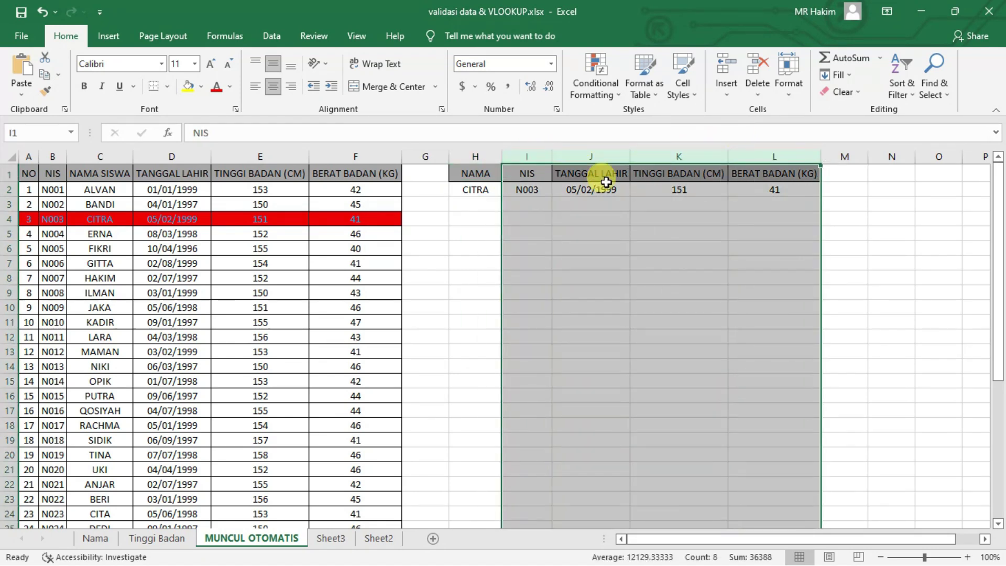
{"action": "left_click", "coordinate": [543, 153]}
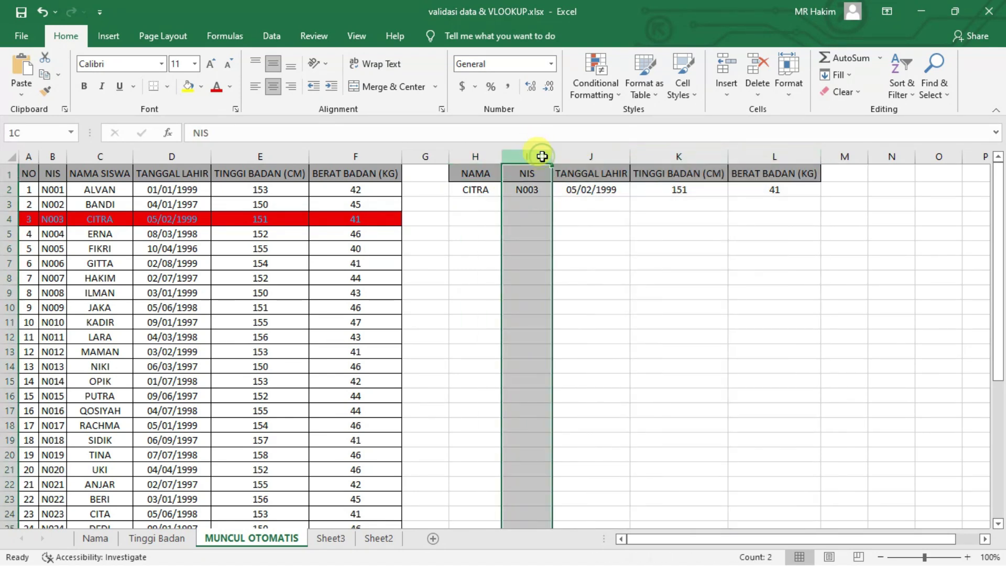
{"action": "left_click", "coordinate": [598, 155]}
{"action": "left_click", "coordinate": [654, 156]}
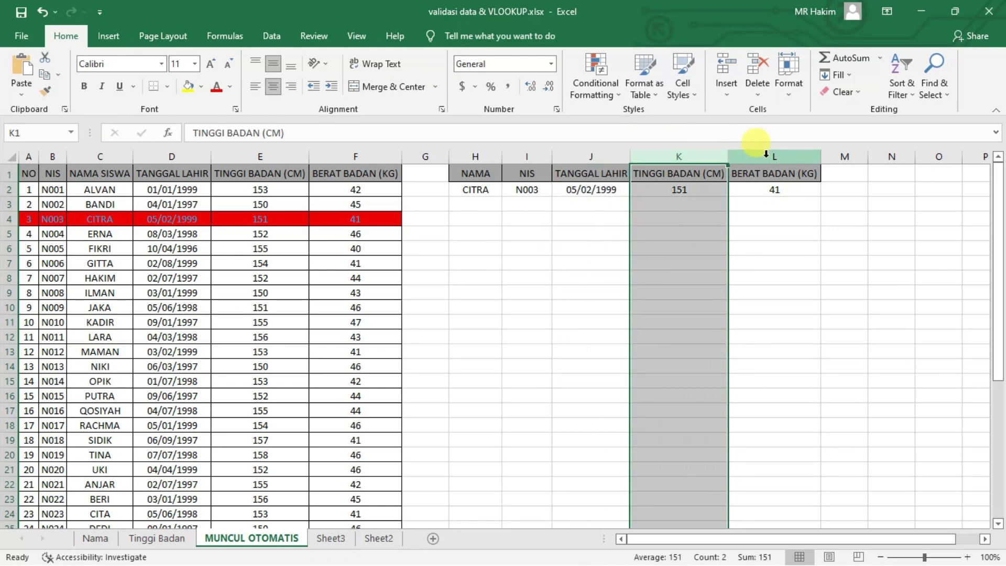
{"action": "left_click", "coordinate": [766, 155]}
{"action": "left_click", "coordinate": [538, 158]}
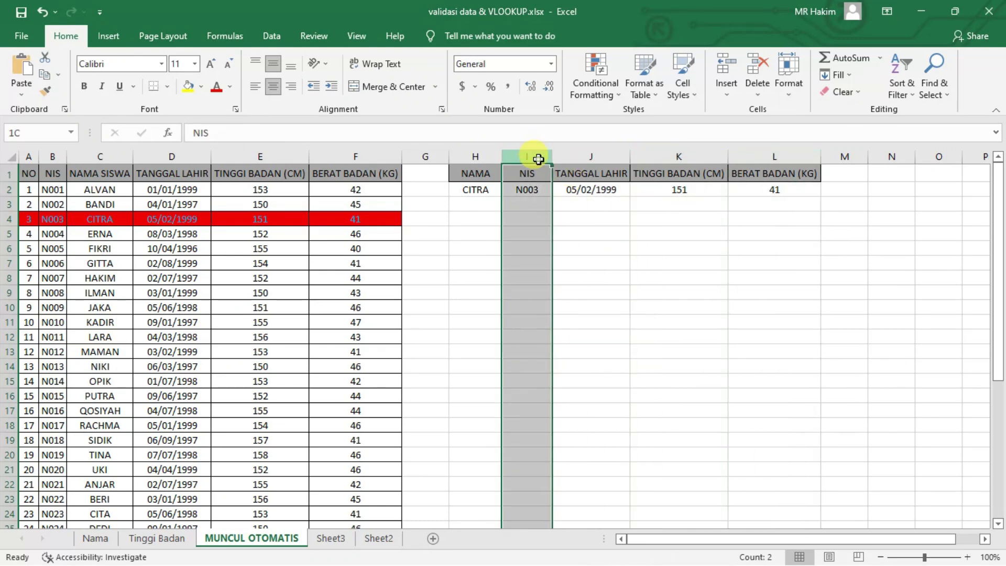
{"action": "left_click_drag", "start_coordinate": [538, 159], "coordinate": [744, 157]}
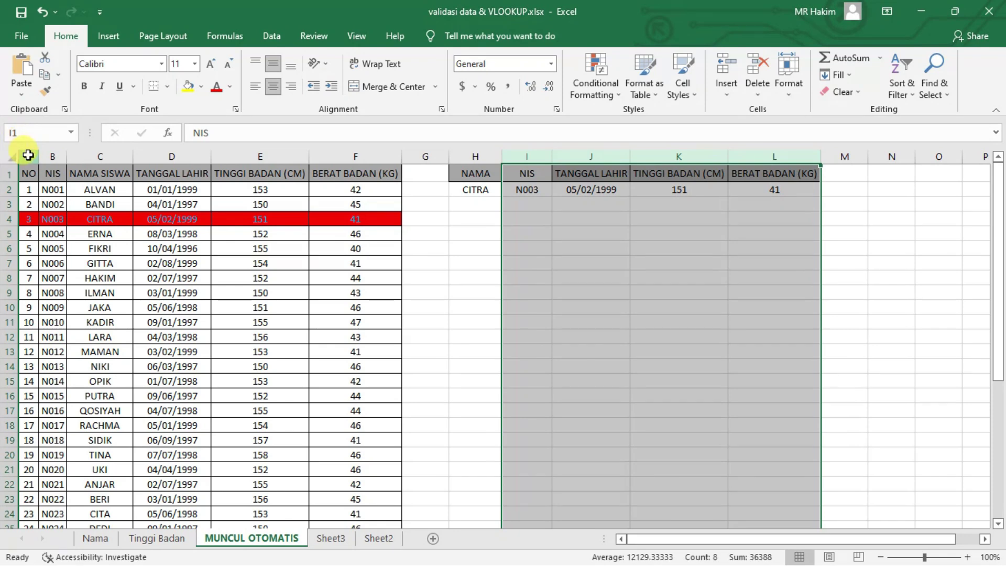
{"action": "left_click_drag", "start_coordinate": [28, 155], "coordinate": [356, 156]}
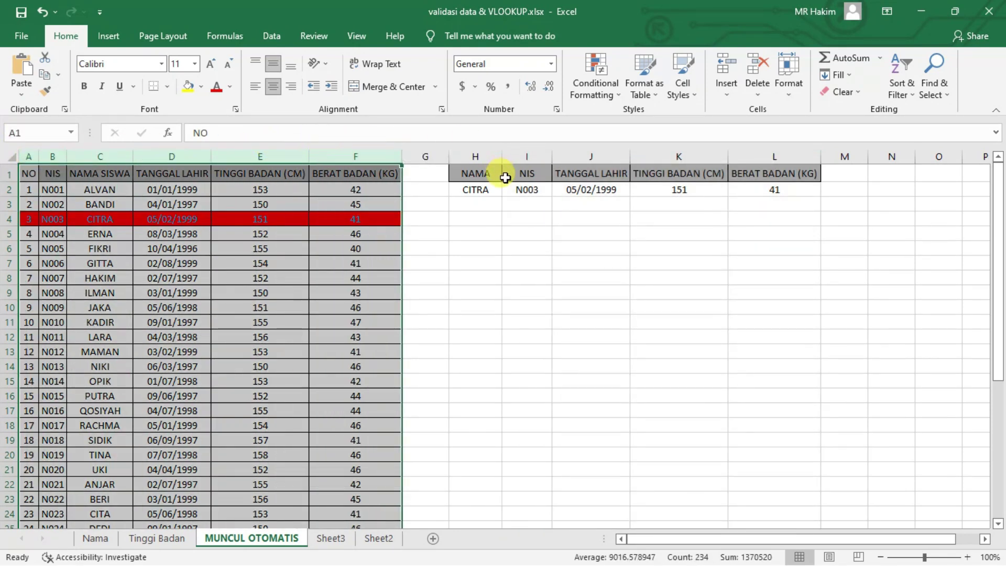
Review the NIS, birth date, height and weight lookup formulas in I2:L2.
{"action": "left_click", "coordinate": [517, 191]}
{"action": "left_click", "coordinate": [511, 223]}
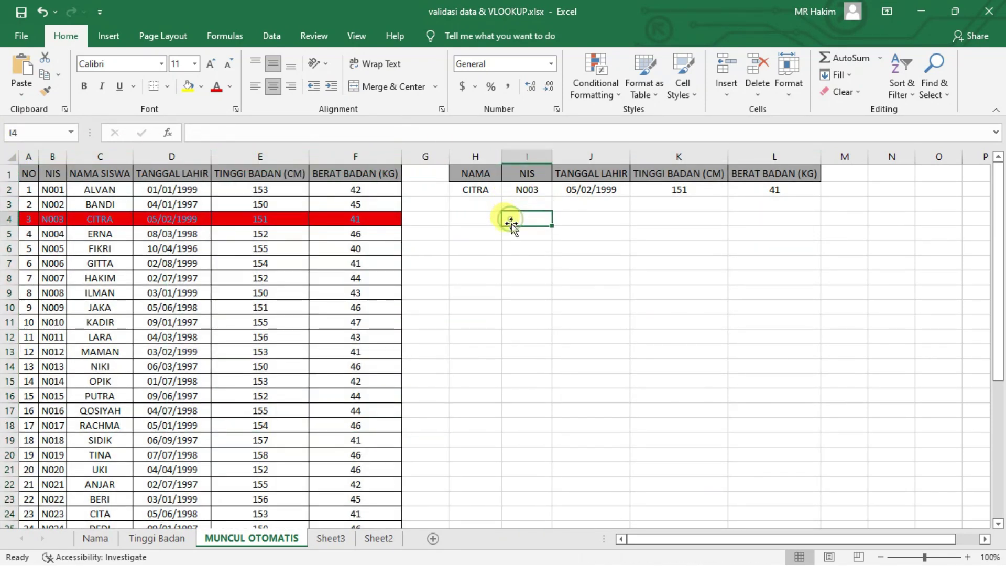
{"action": "left_click", "coordinate": [539, 205]}
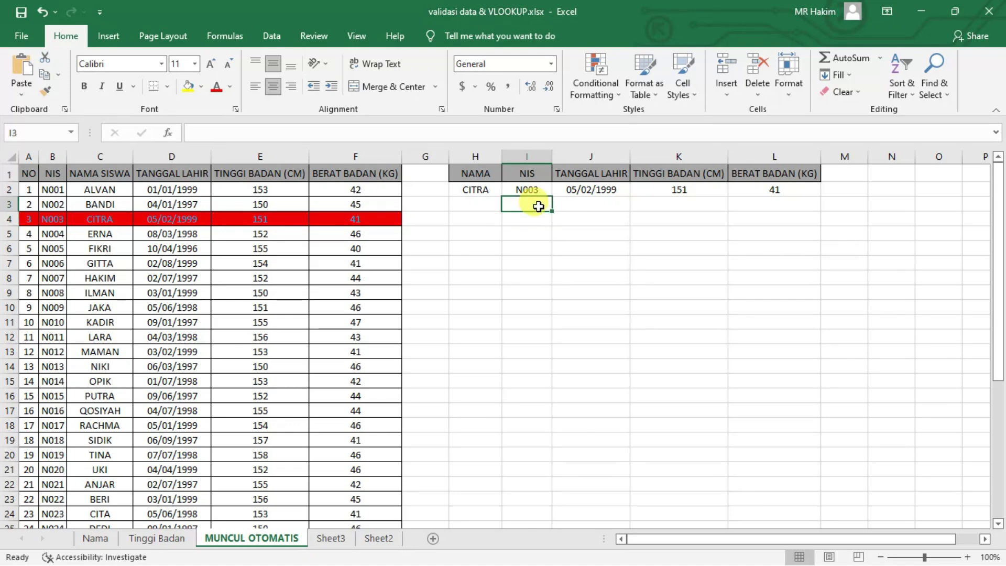
{"action": "left_click", "coordinate": [588, 191]}
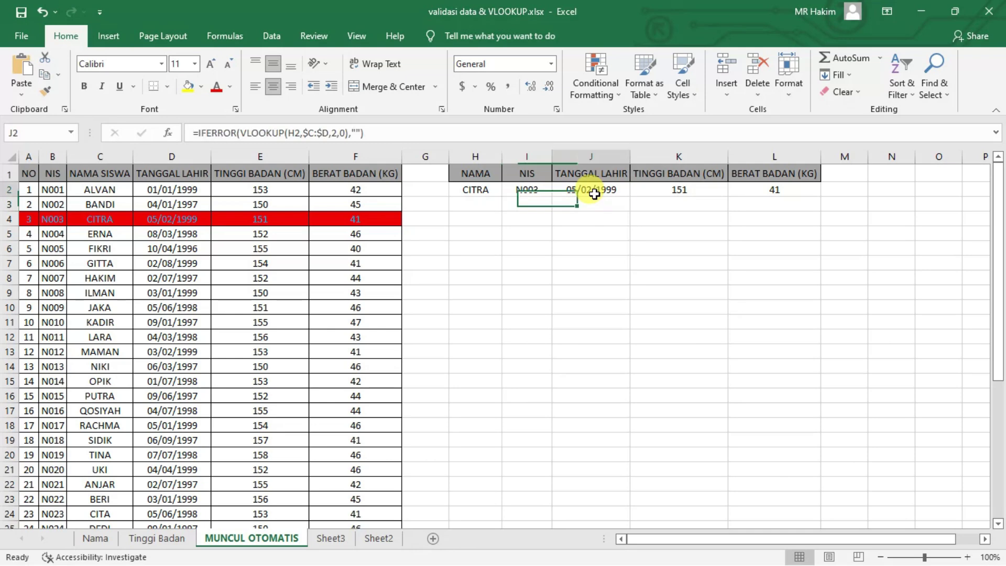
{"action": "left_click", "coordinate": [676, 189]}
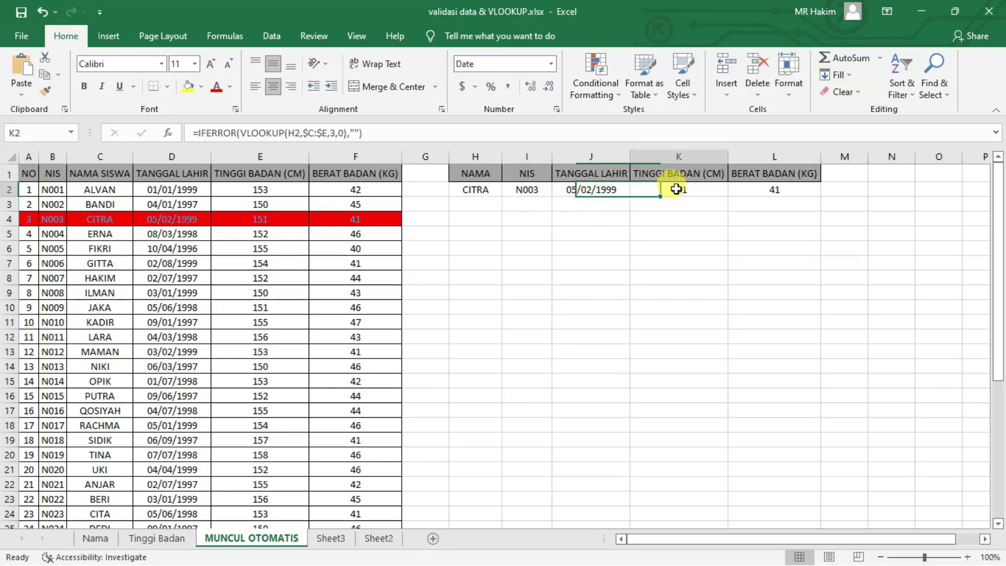
{"action": "left_click", "coordinate": [769, 189]}
{"action": "left_click", "coordinate": [770, 211]}
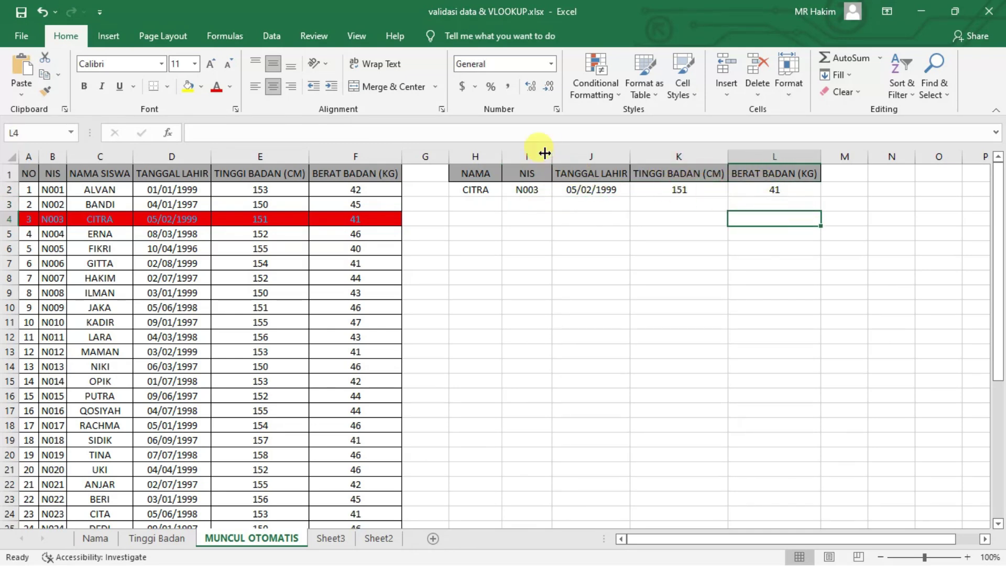
{"action": "left_click", "coordinate": [526, 156]}
{"action": "left_click", "coordinate": [616, 228]}
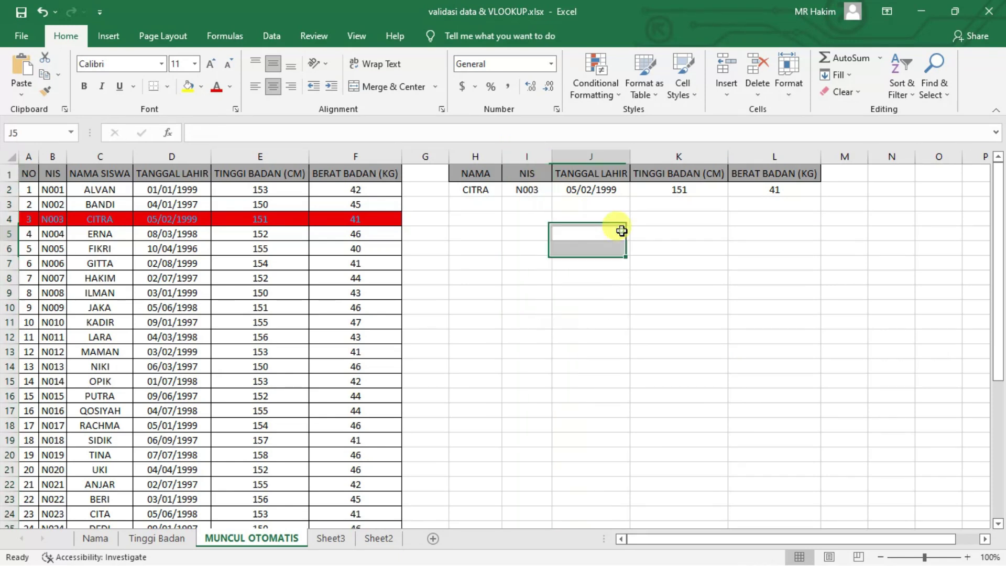
{"action": "left_click", "coordinate": [526, 190]}
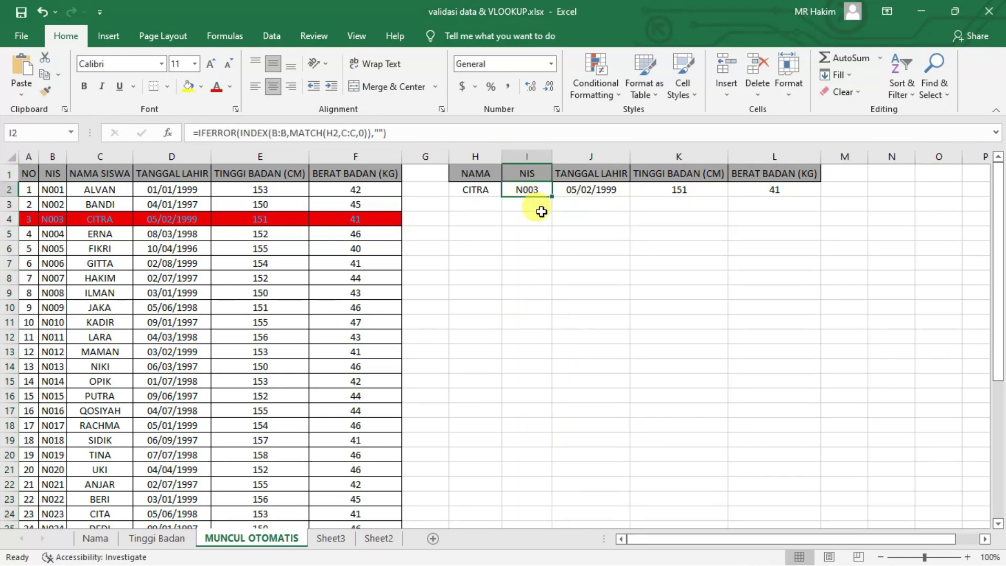
{"action": "left_click", "coordinate": [541, 210]}
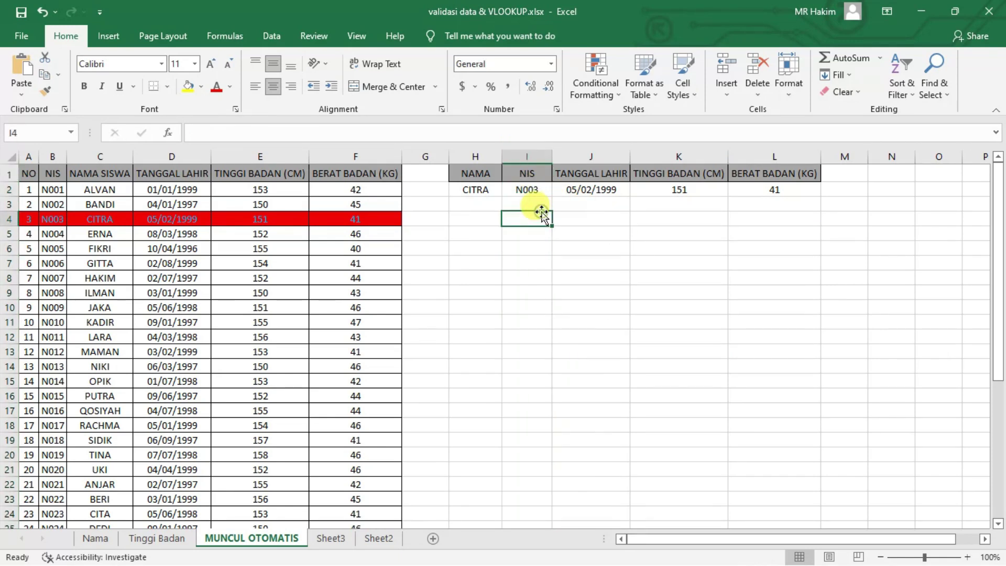
{"action": "left_click", "coordinate": [529, 189]}
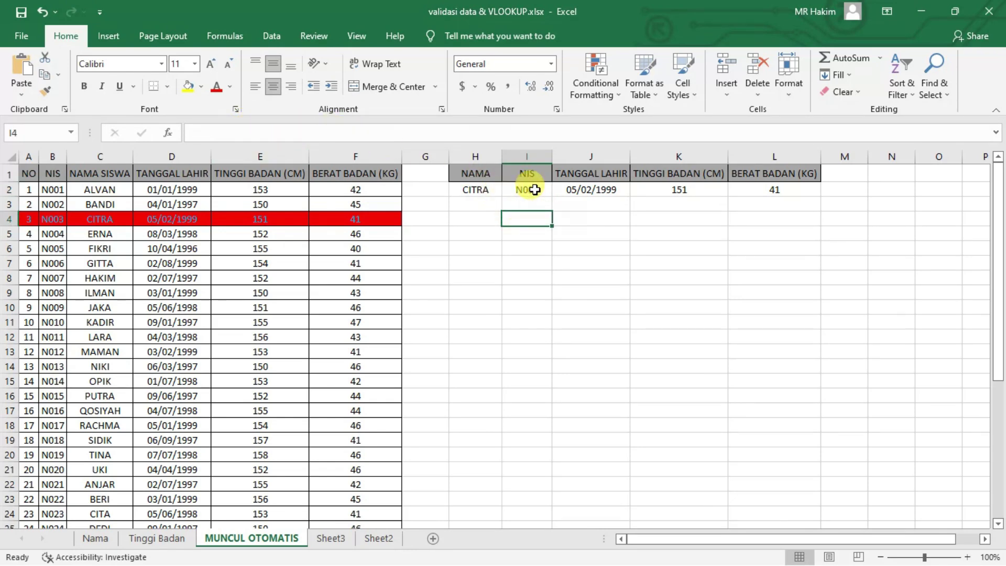
Select I2:L2 and delete its lookup formulas.
{"action": "left_click_drag", "start_coordinate": [529, 189], "coordinate": [782, 186]}
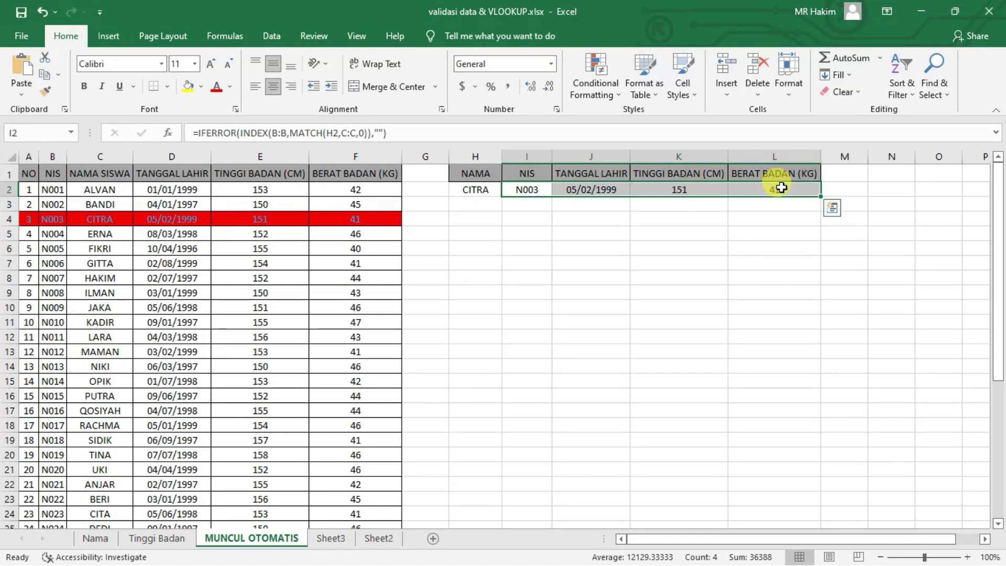
{"action": "key", "text": "Delete"}
{"action": "left_click", "coordinate": [650, 217]}
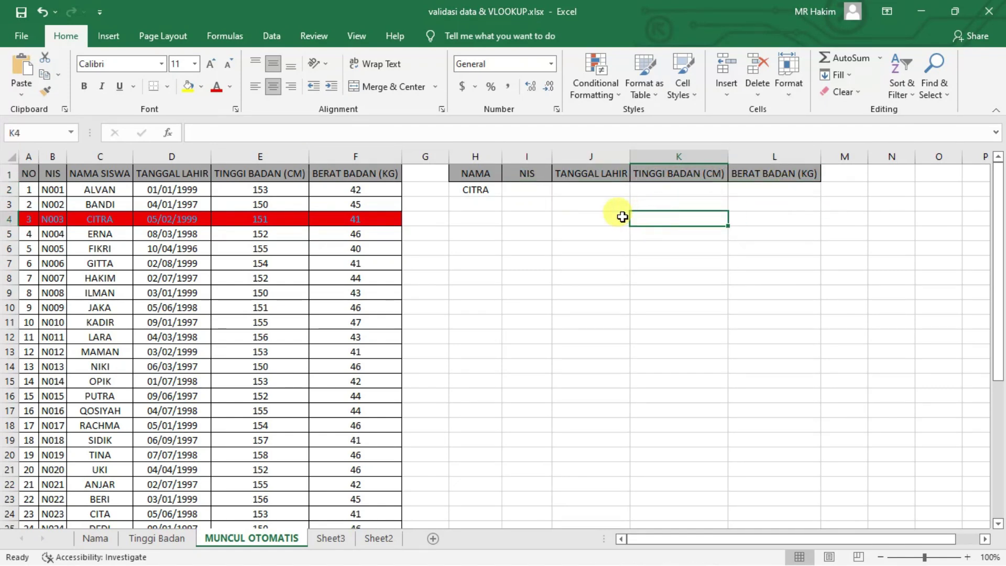
Delete CITRA from H2, browse Sheet3 and Sheet2, then return to MUNCUL OTOMATIS.
{"action": "left_click", "coordinate": [476, 191]}
{"action": "key", "text": "Delete"}
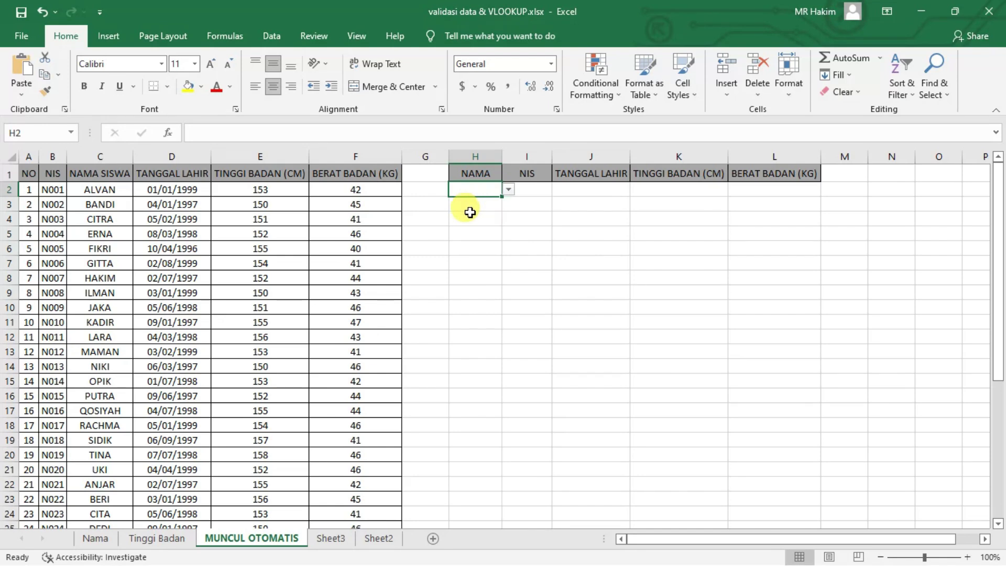
{"action": "left_click", "coordinate": [322, 540]}
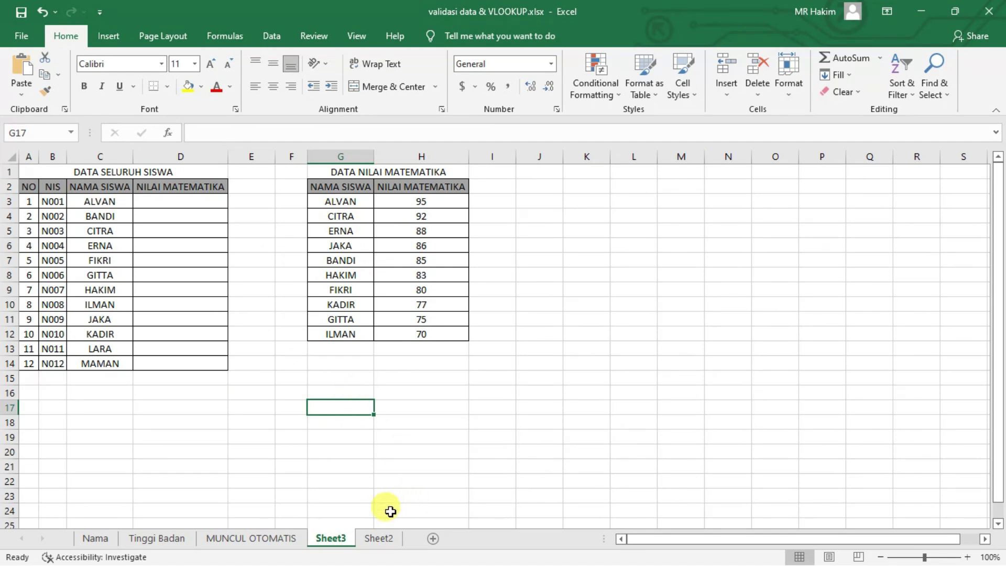
{"action": "left_click", "coordinate": [381, 539]}
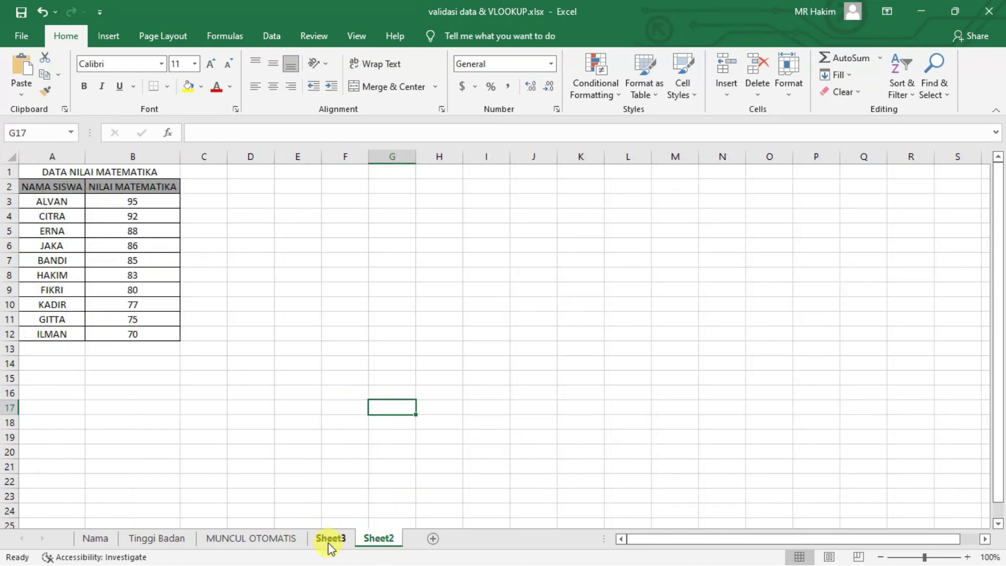
{"action": "left_click", "coordinate": [330, 540]}
{"action": "left_click", "coordinate": [379, 543]}
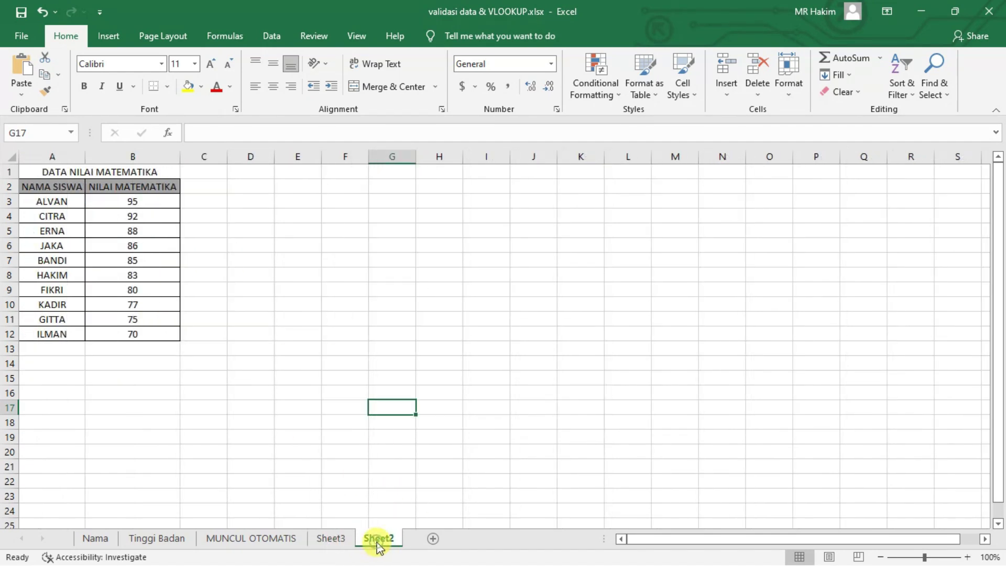
{"action": "left_click", "coordinate": [337, 540]}
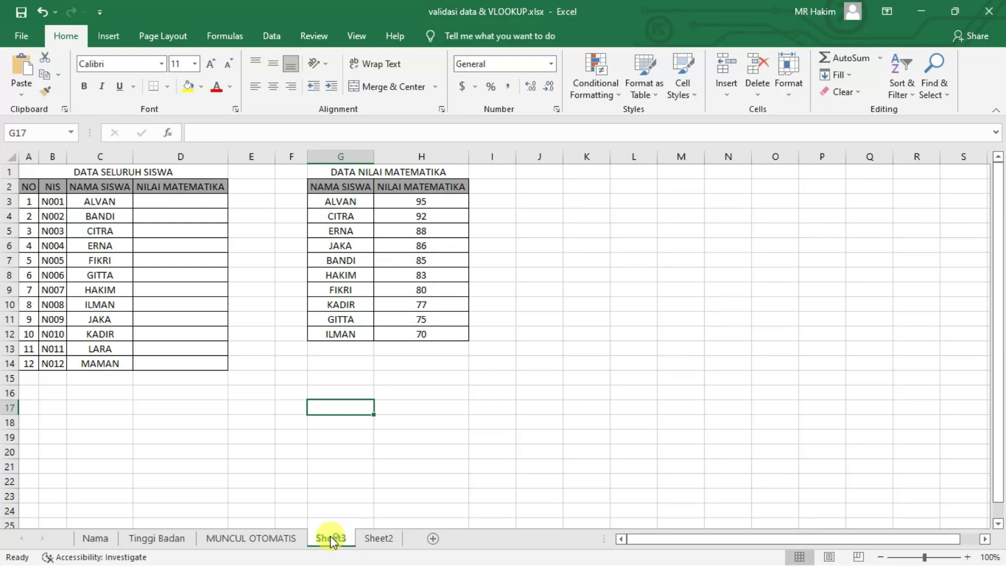
{"action": "left_click", "coordinate": [262, 538]}
{"action": "left_click", "coordinate": [562, 227]}
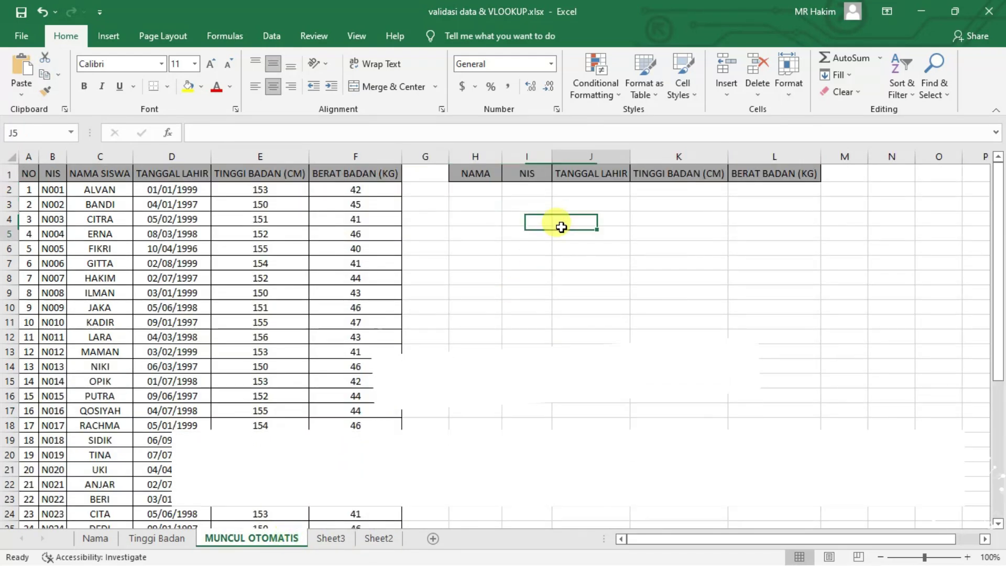
Start =VLOOKUP( in J2 by typing =vl and accepting VLOOKUP.
{"action": "left_click", "coordinate": [579, 188]}
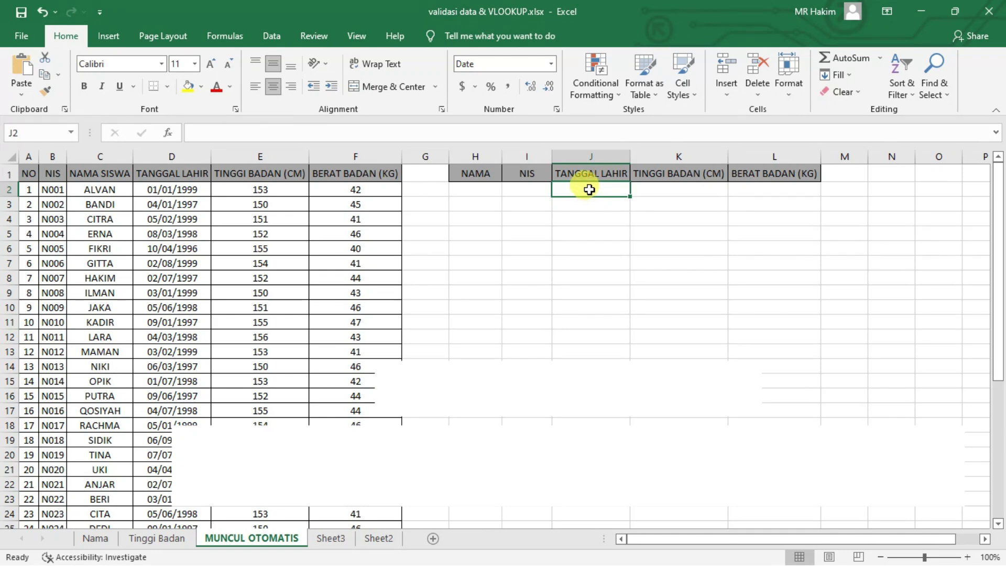
{"action": "type", "text": "="}
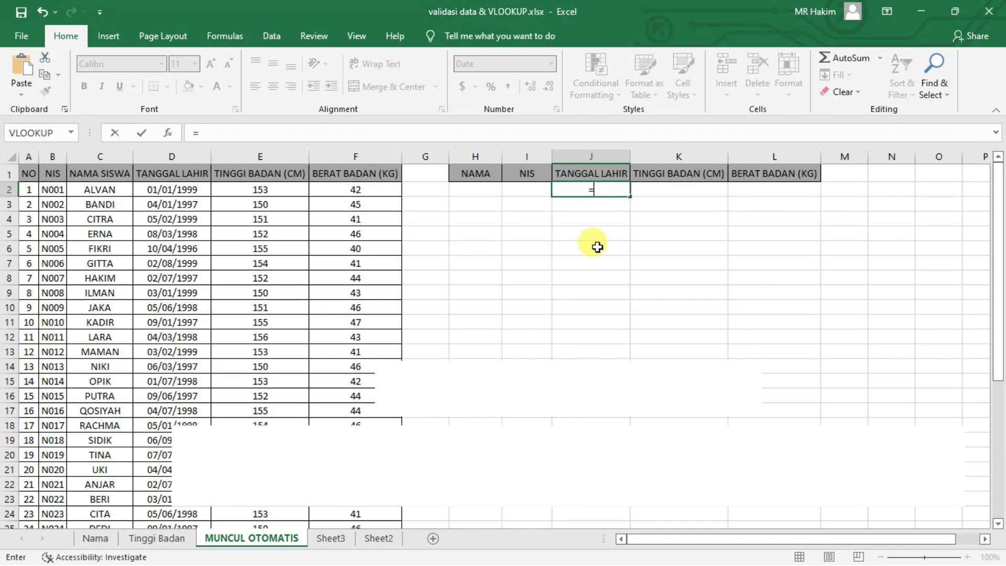
{"action": "type", "text": "vl"}
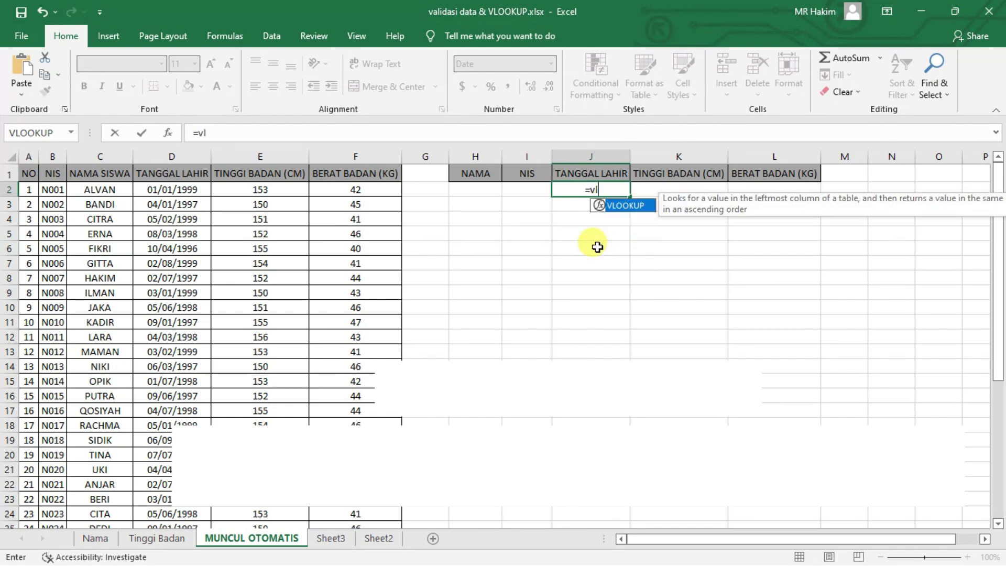
{"action": "double_click", "coordinate": [624, 205]}
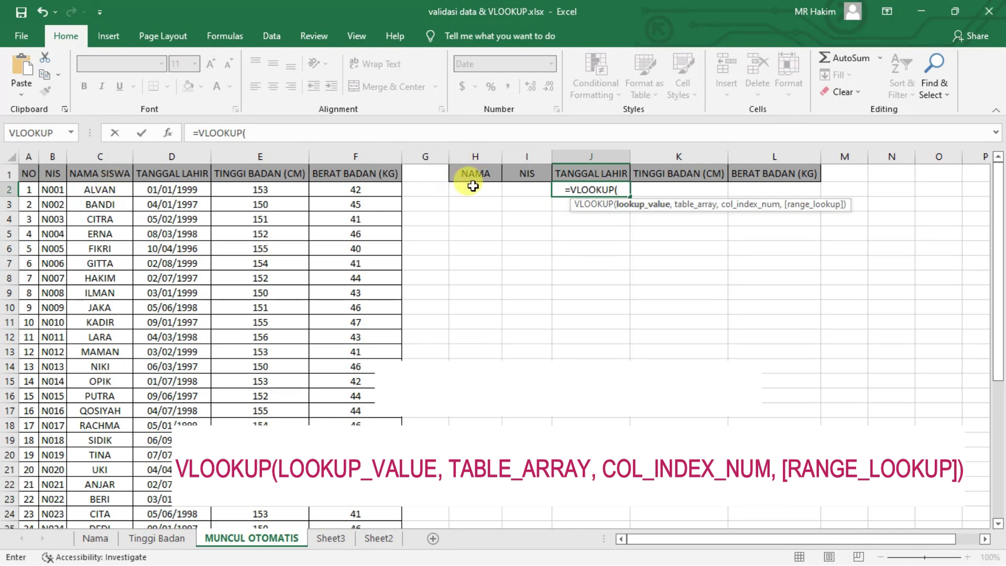
Use H2 as the lookup value and absolute $C:$D as the table range.
{"action": "left_click", "coordinate": [474, 189]}
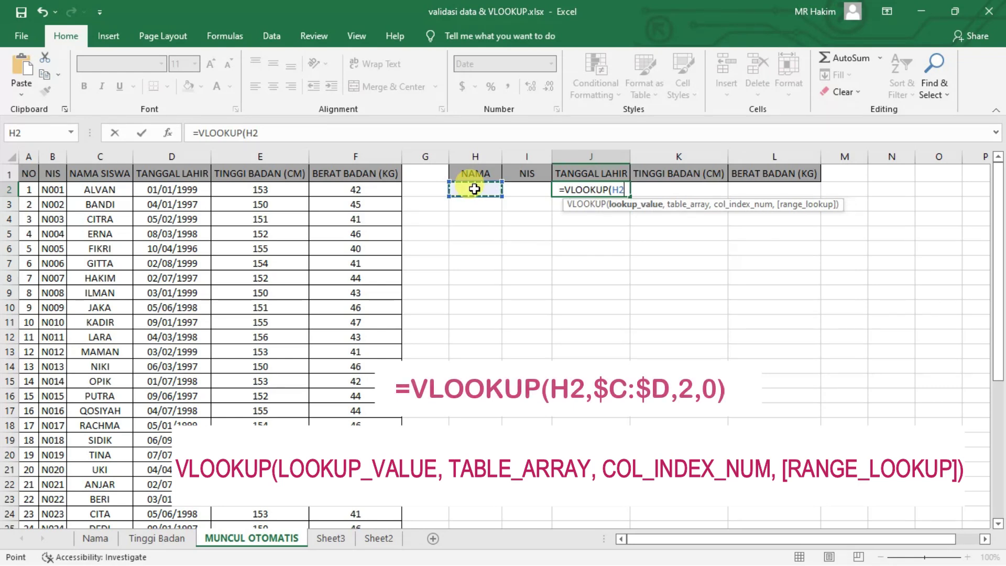
{"action": "type", "text": ","}
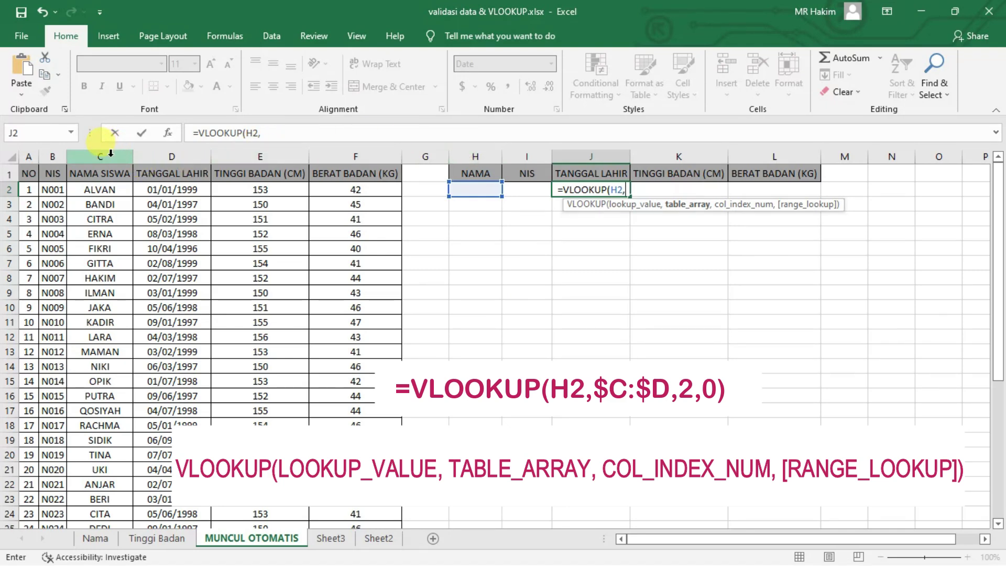
{"action": "left_click", "coordinate": [110, 153]}
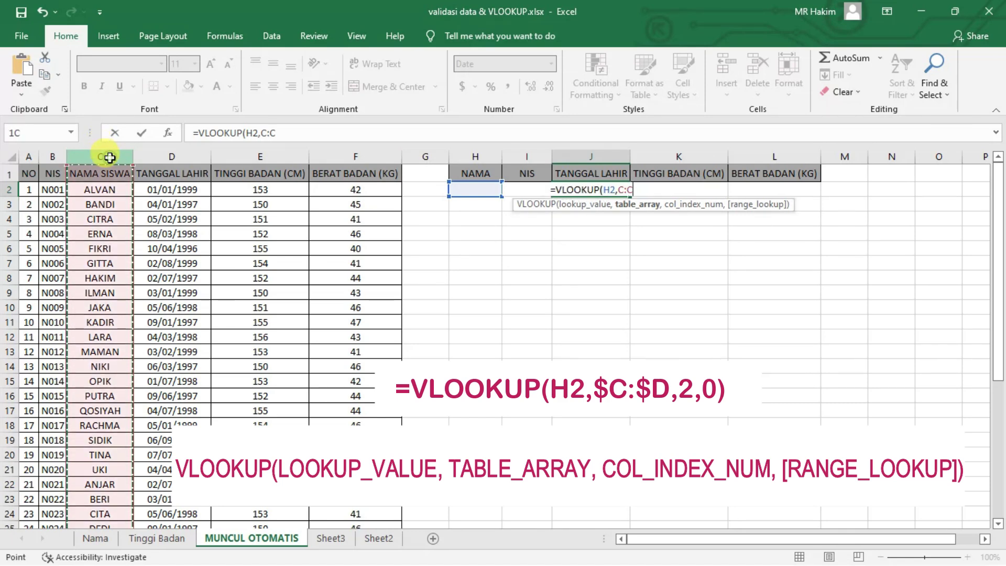
{"action": "left_click_drag", "start_coordinate": [110, 153], "coordinate": [319, 154]}
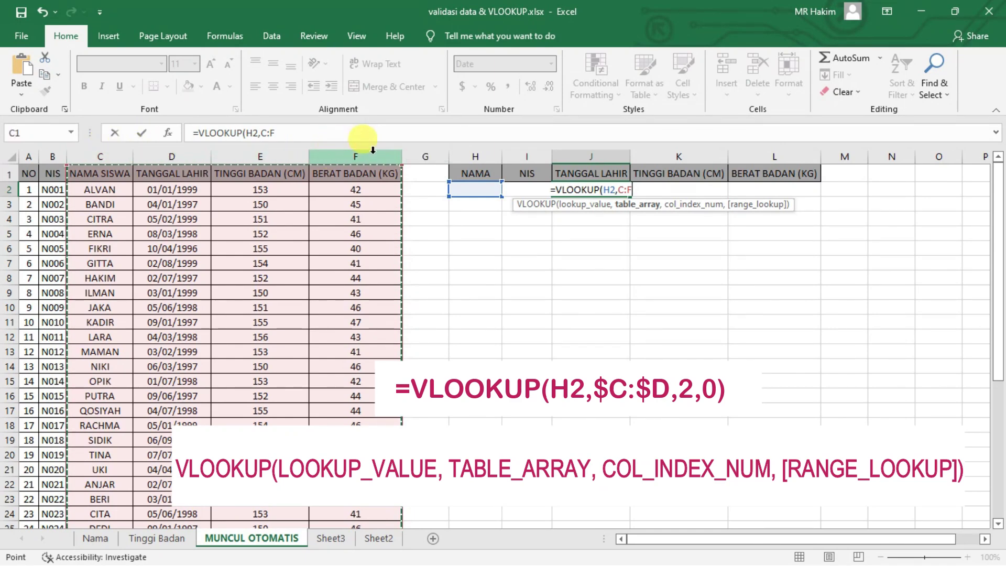
{"action": "left_click_drag", "start_coordinate": [320, 155], "coordinate": [108, 153]}
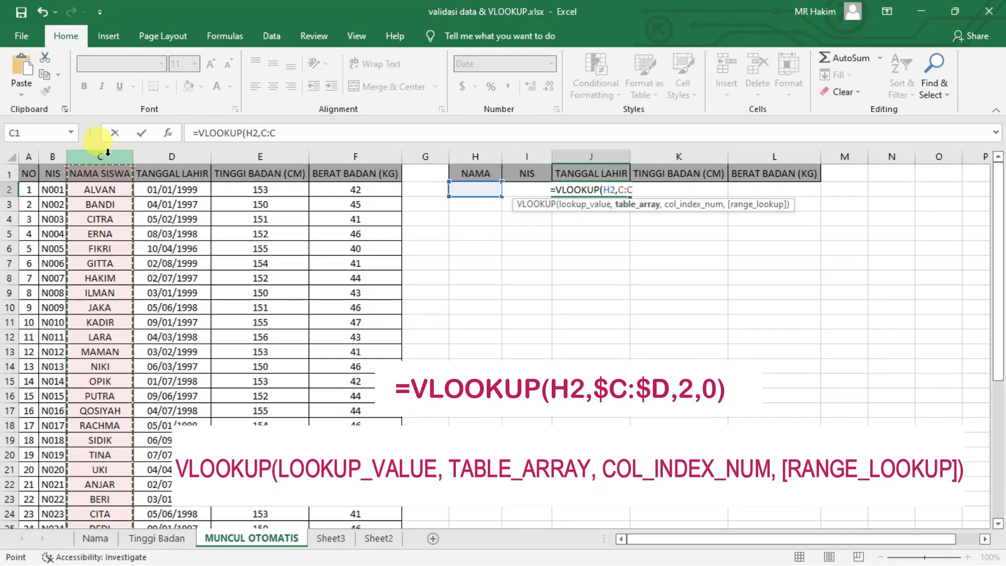
{"action": "left_click_drag", "start_coordinate": [108, 152], "coordinate": [156, 149]}
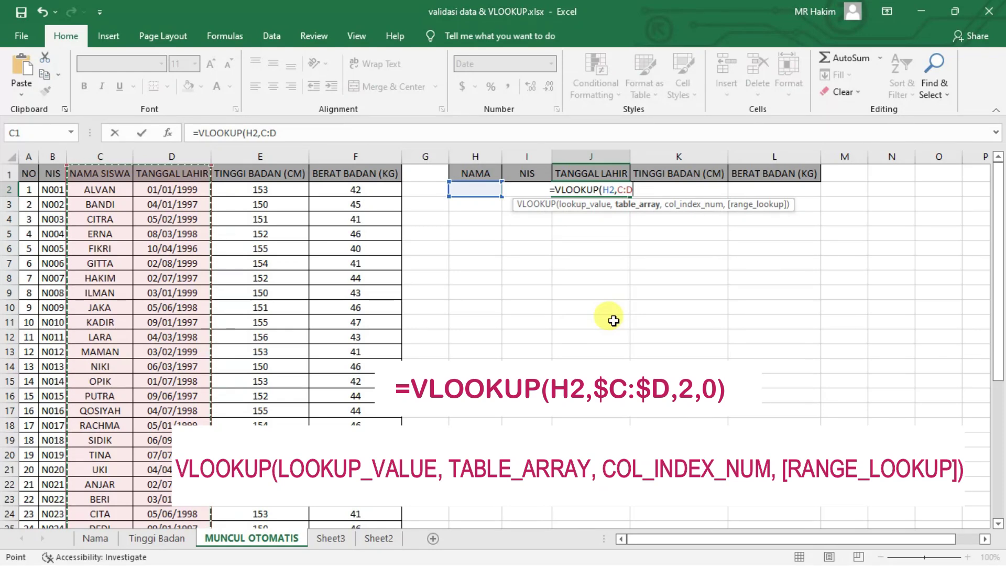
{"action": "key", "text": "F4"}
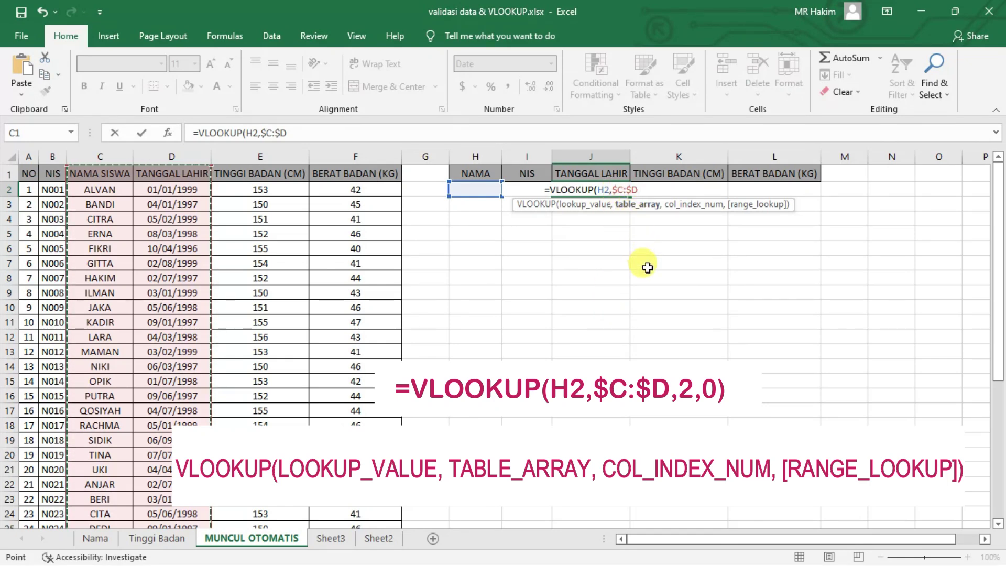
Add column index 2 and exact match 0, then enter the formula in J2.
{"action": "type", "text": ","}
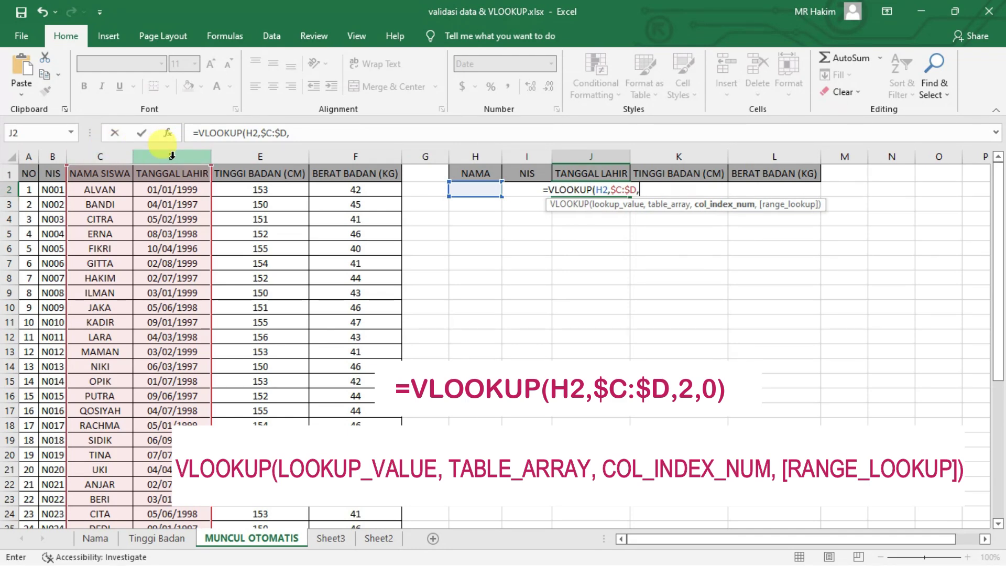
{"action": "type", "text": "2,"}
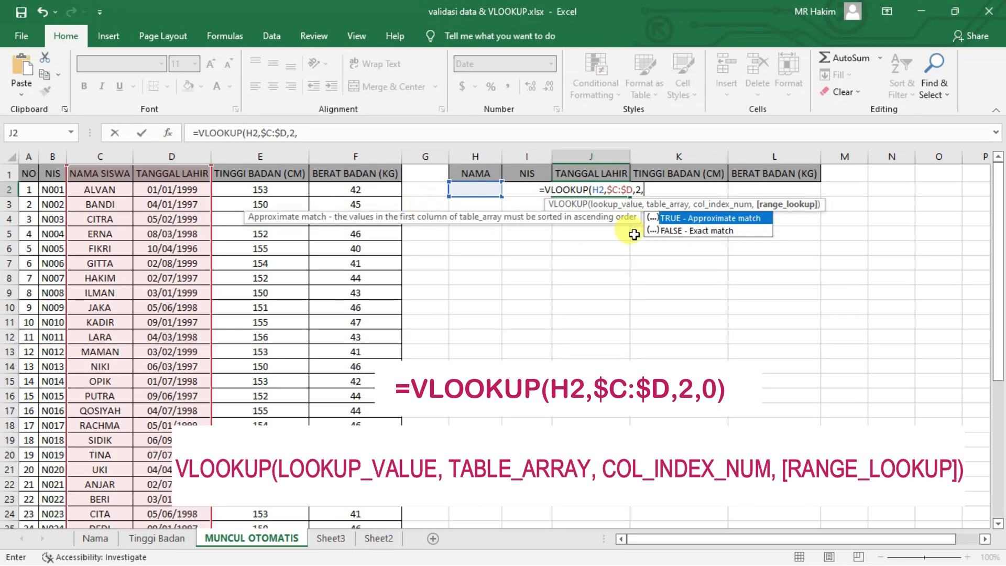
{"action": "double_click", "coordinate": [689, 231]}
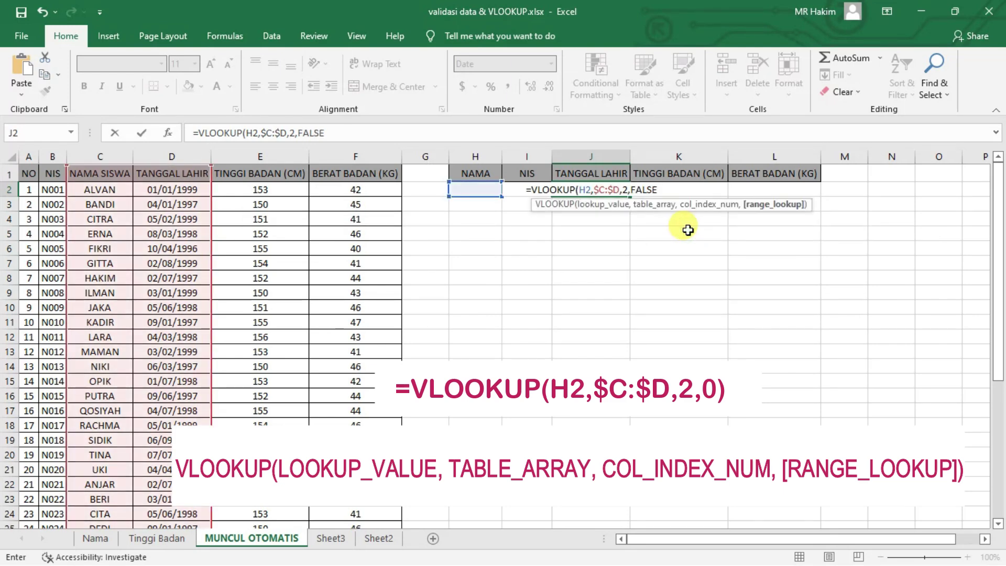
{"action": "key", "text": "BackSpace"}
{"action": "key", "text": "BackSpace"}
{"action": "key", "text": "BackSpace"}
{"action": "key", "text": "BackSpace"}
{"action": "key", "text": "BackSpace"}
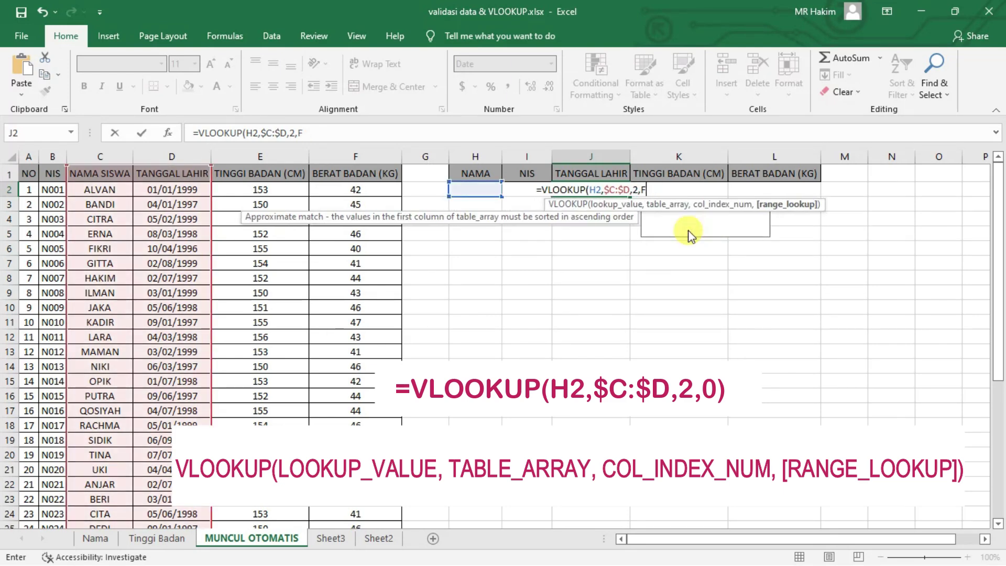
{"action": "type", "text": "0"}
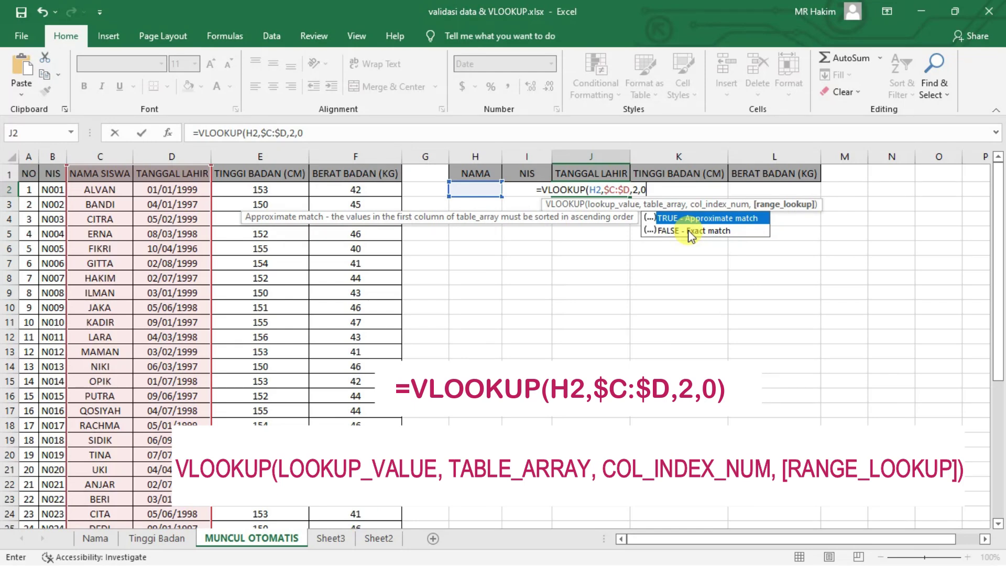
{"action": "type", "text": ")"}
{"action": "key", "text": "Return"}
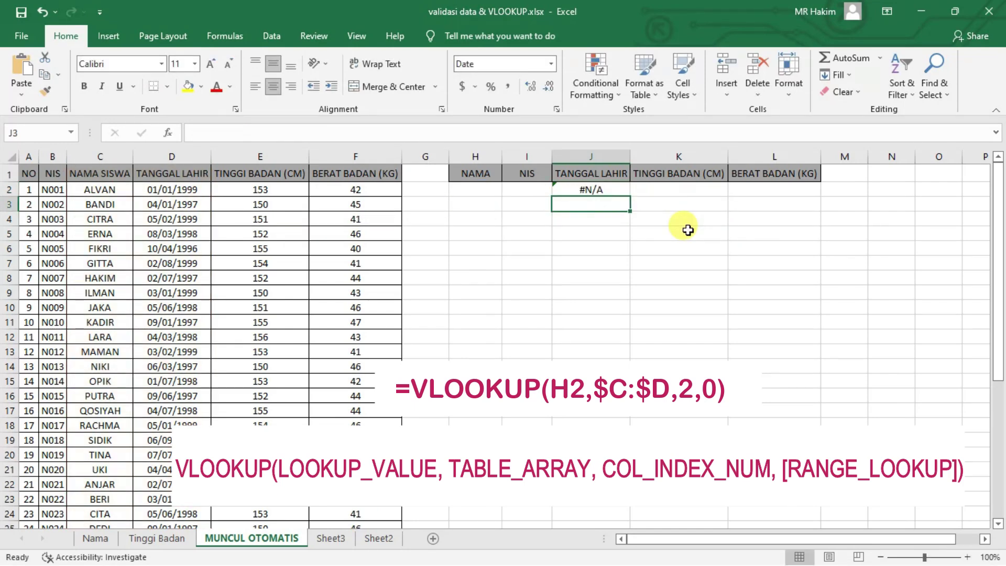
{"action": "left_click", "coordinate": [606, 192]}
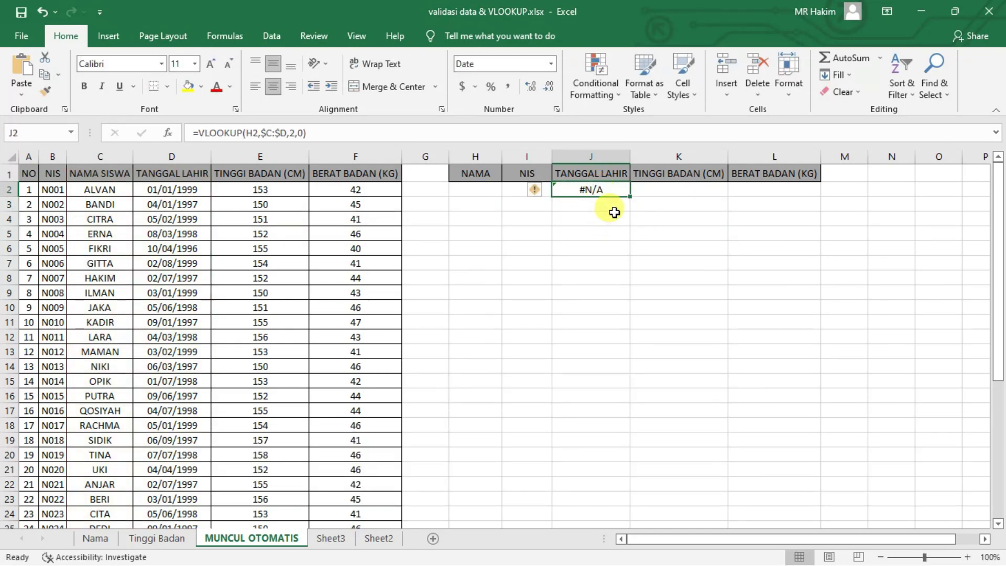
{"action": "left_click", "coordinate": [470, 188]}
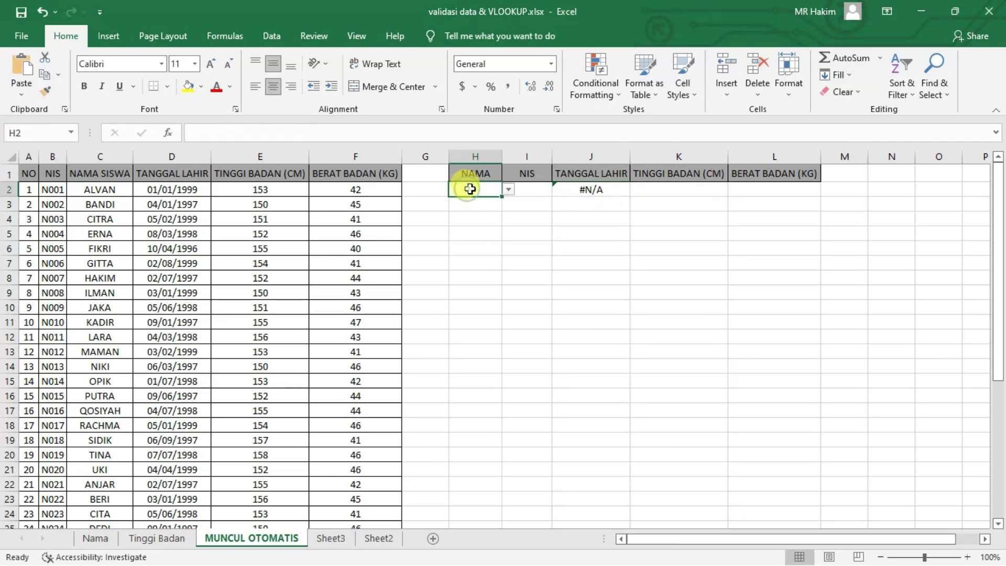
{"action": "left_click", "coordinate": [508, 189]}
{"action": "left_click", "coordinate": [487, 221]}
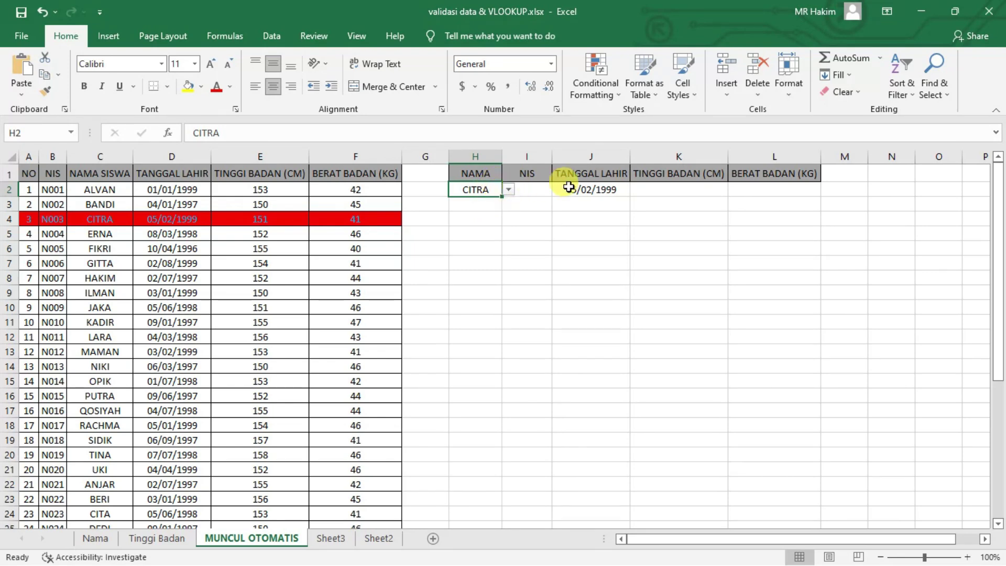
{"action": "left_click", "coordinate": [587, 195]}
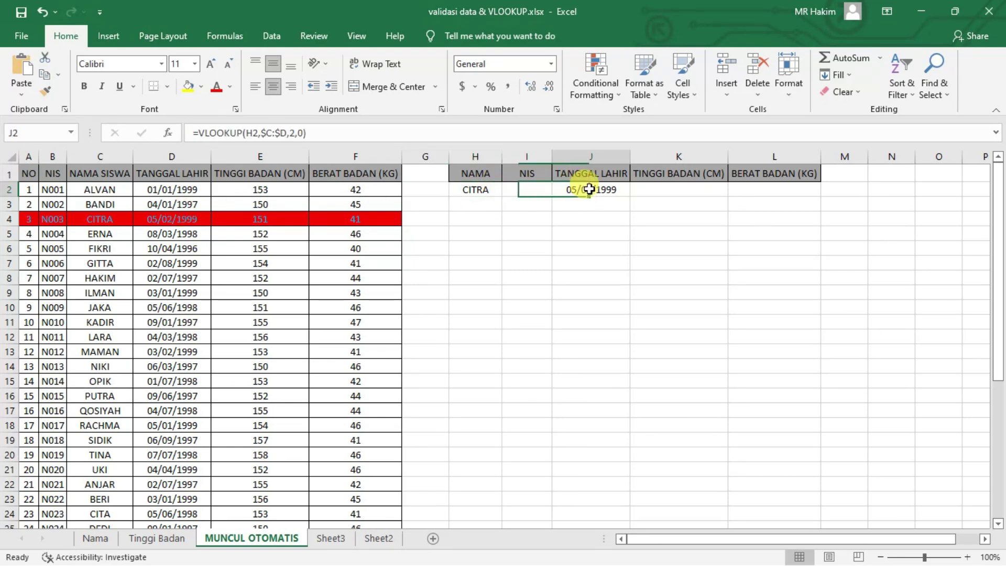
{"action": "left_click", "coordinate": [460, 191]}
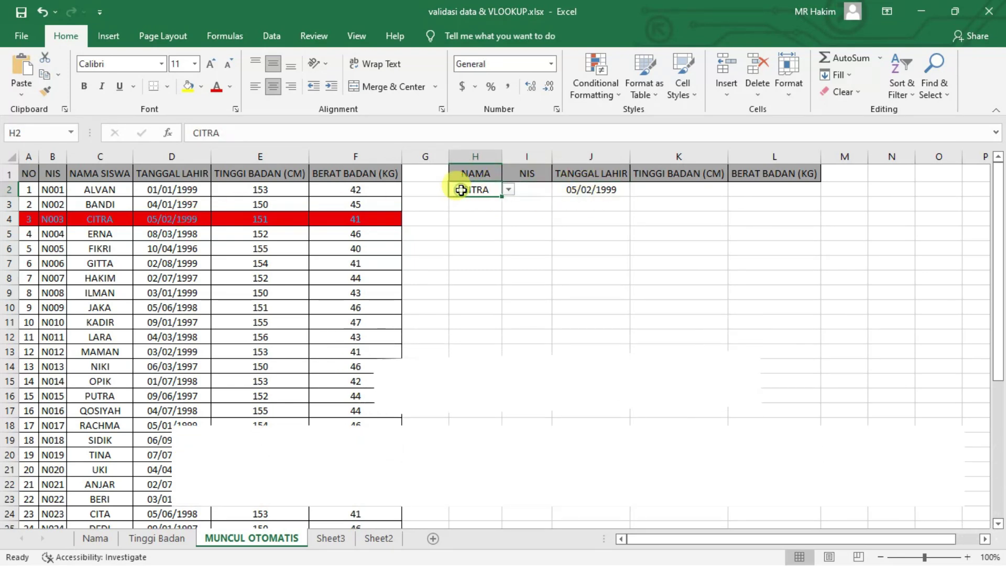
{"action": "key", "text": "Delete"}
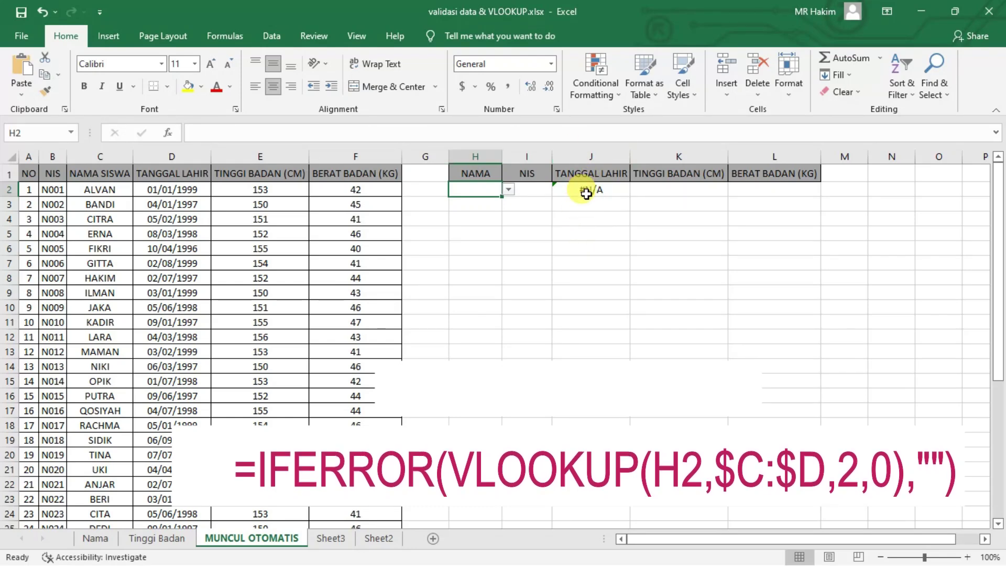
Wrap J2's VLOOKUP in IFERROR so it shows blank instead of #N/A.
{"action": "left_click", "coordinate": [587, 194]}
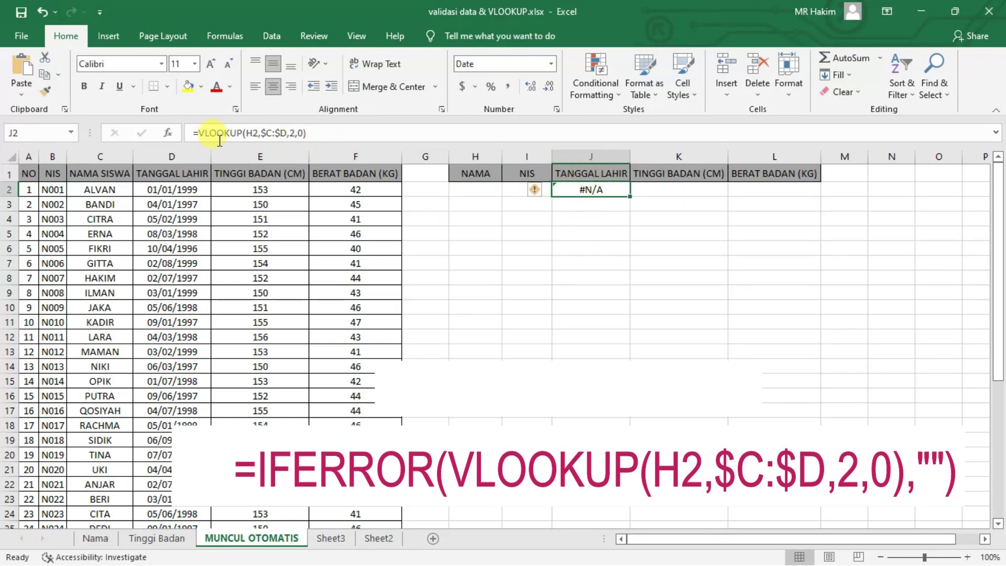
{"action": "left_click", "coordinate": [200, 133]}
{"action": "type", "text": "if"}
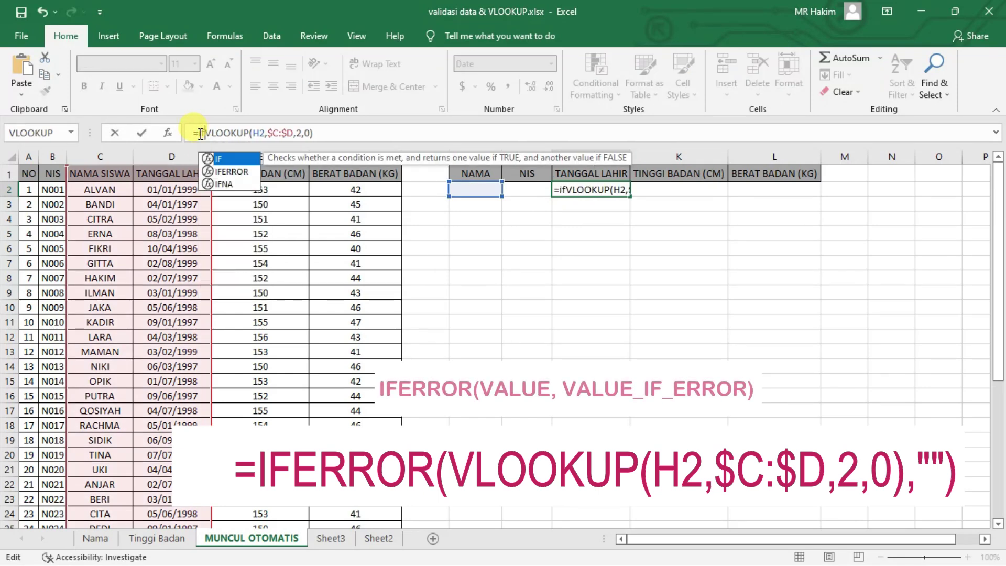
{"action": "double_click", "coordinate": [235, 175]}
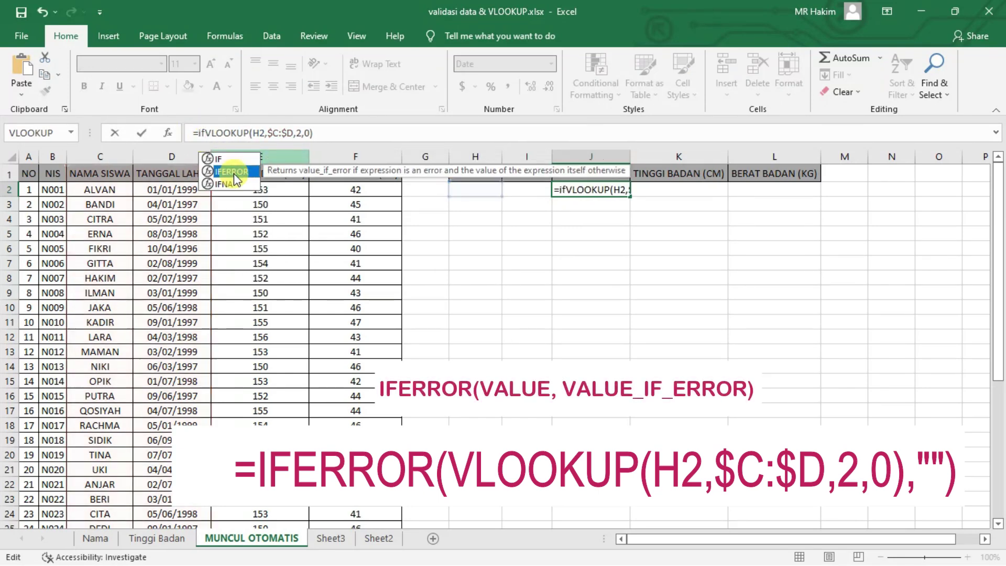
{"action": "left_click", "coordinate": [353, 133]}
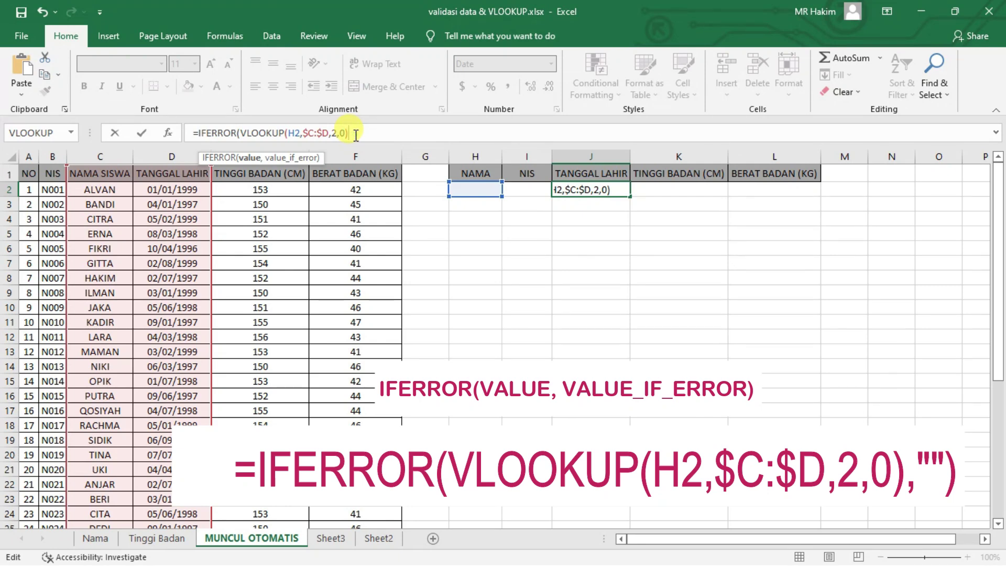
{"action": "type", "text": ",0"}
{"action": "type", "text": ")"}
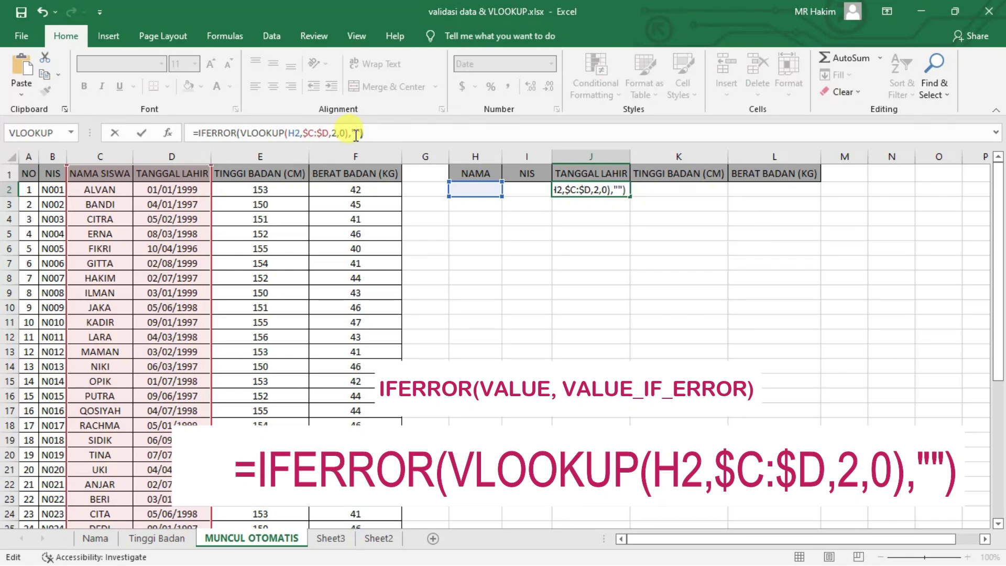
{"action": "key", "text": "Return"}
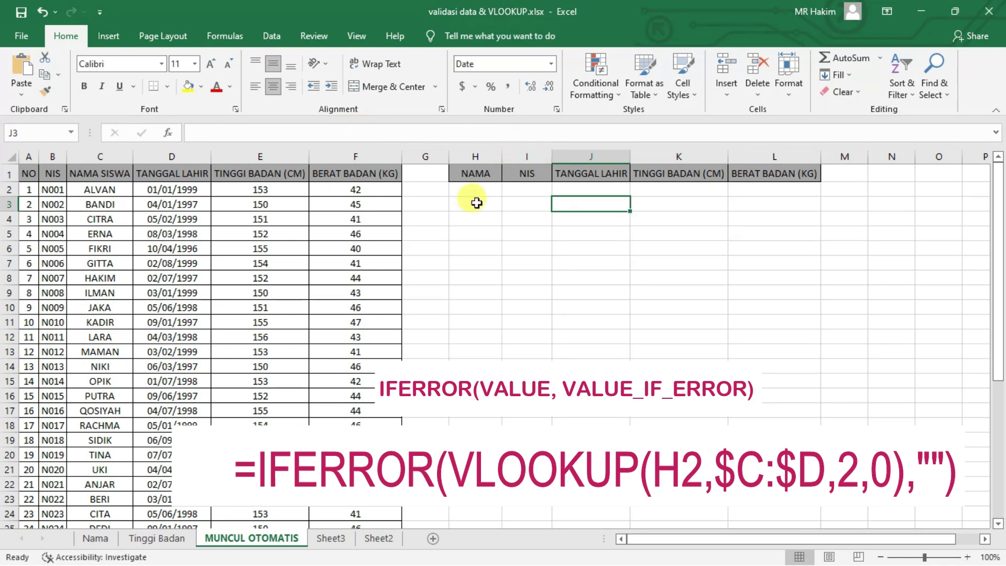
{"action": "left_click", "coordinate": [576, 188]}
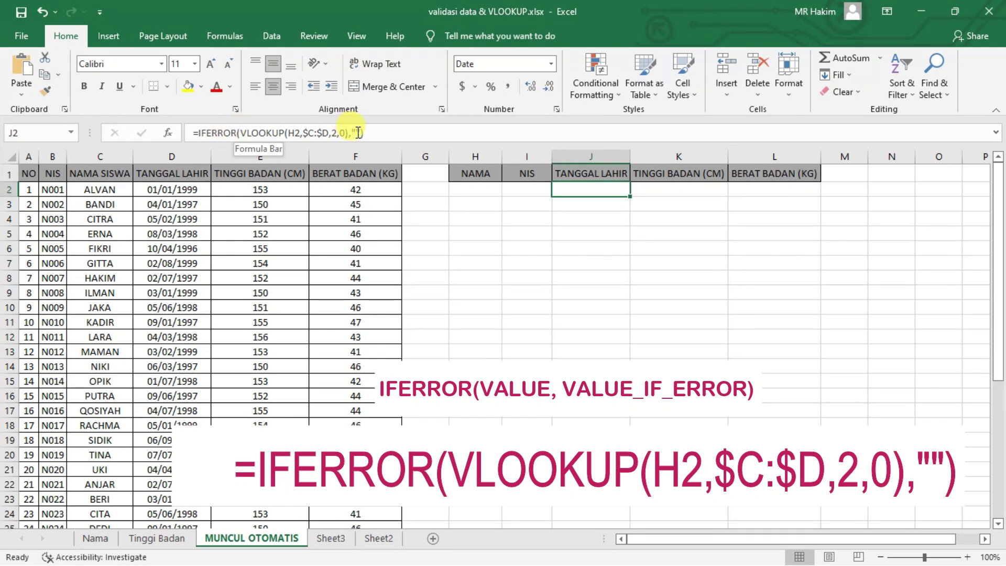
Test with ALVAN in H2, confirming birth date 01/01/1999, then clear H2.
{"action": "left_click", "coordinate": [485, 193]}
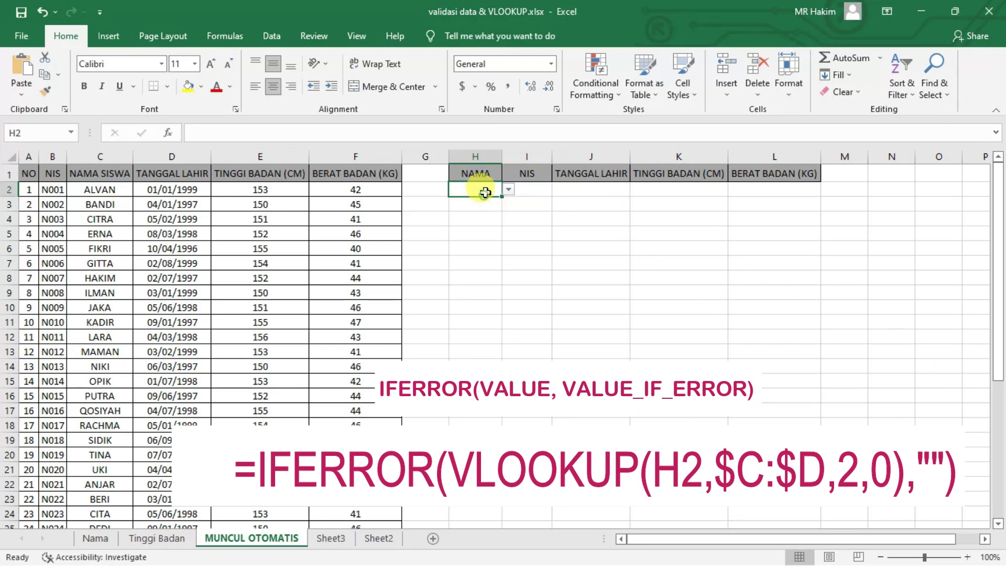
{"action": "left_click", "coordinate": [508, 189]}
{"action": "left_click", "coordinate": [480, 200]}
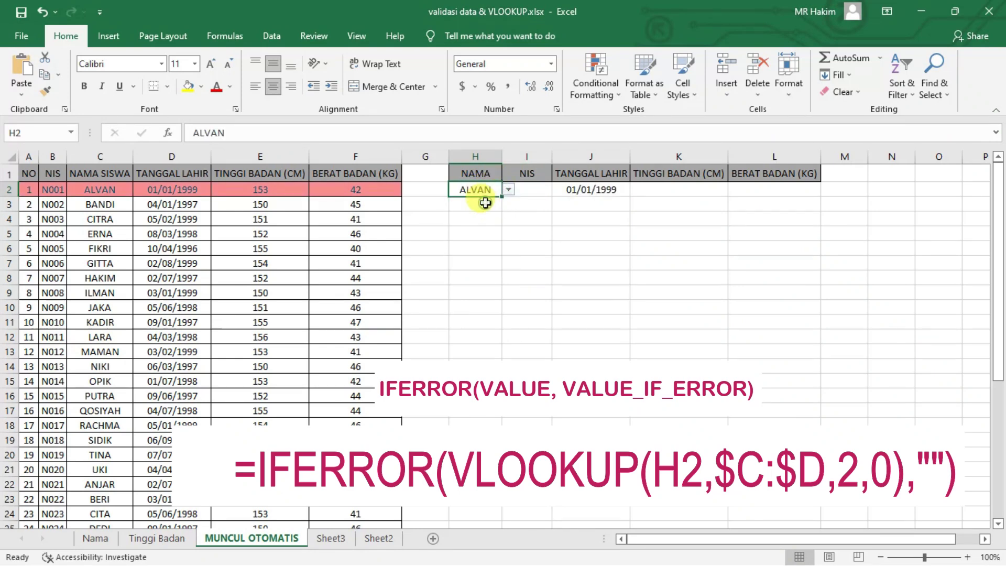
{"action": "left_click", "coordinate": [586, 188]}
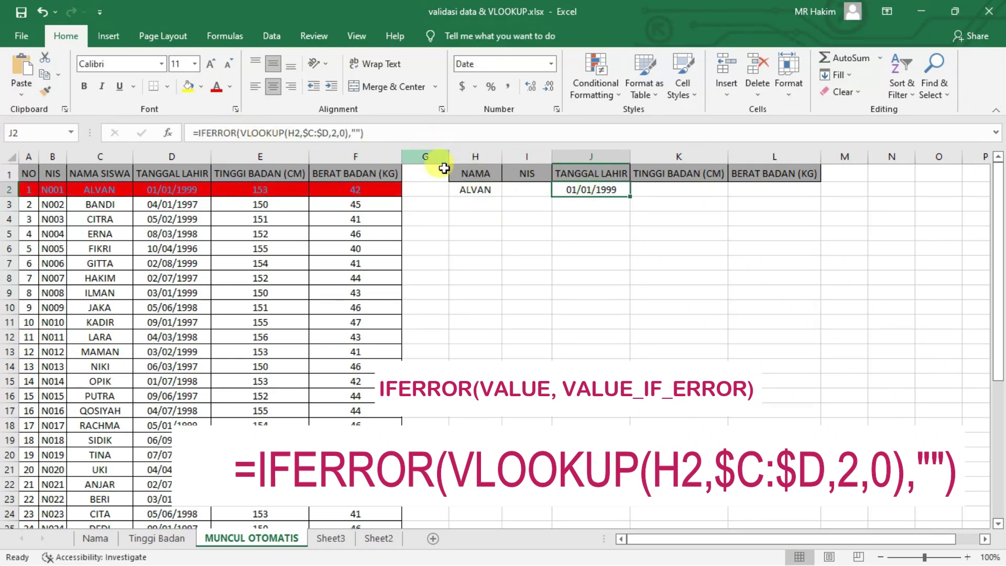
{"action": "left_click", "coordinate": [477, 188]}
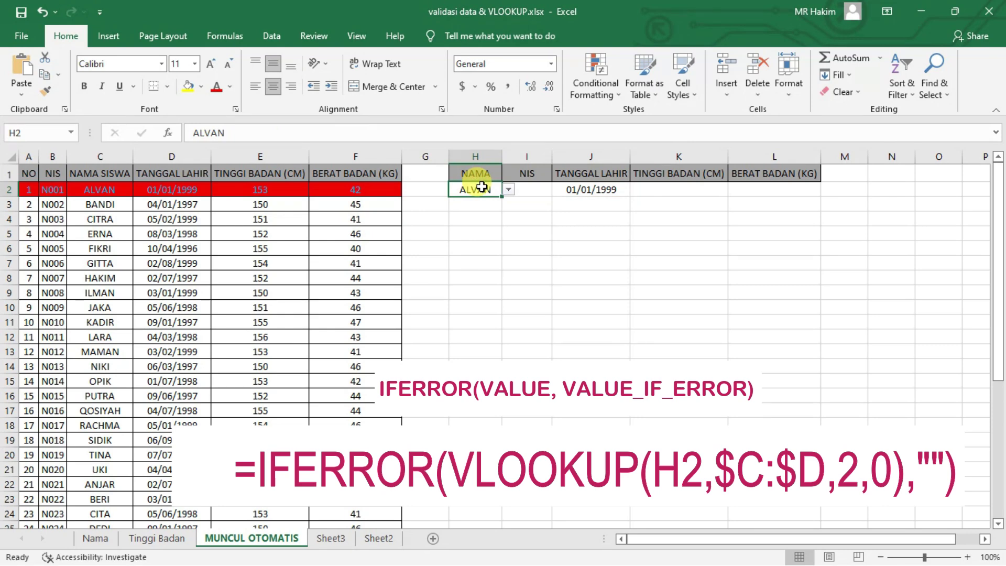
{"action": "key", "text": "Delete"}
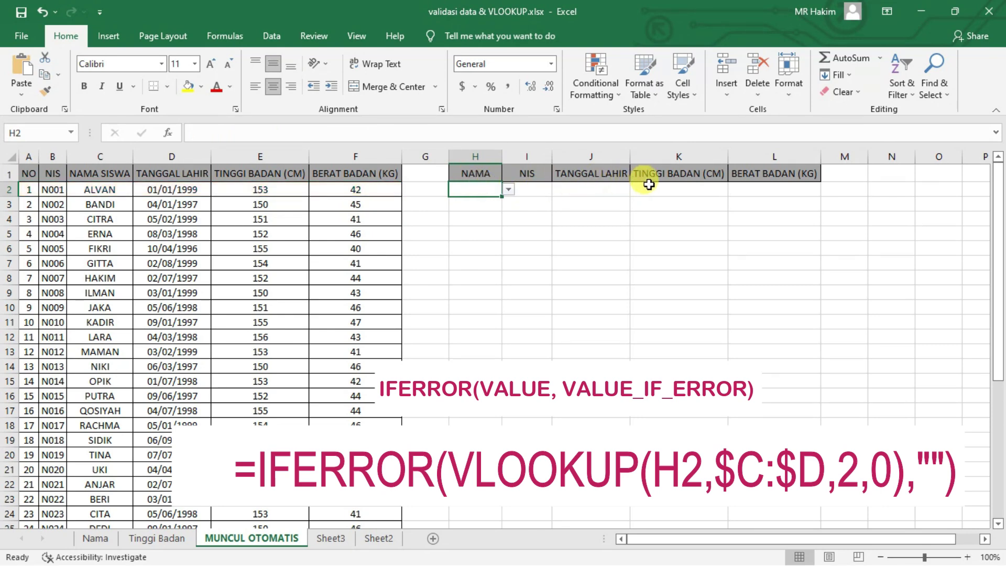
Insert VLOOKUP into K2 through function search, with H2 as the lookup value.
{"action": "left_click", "coordinate": [654, 185]}
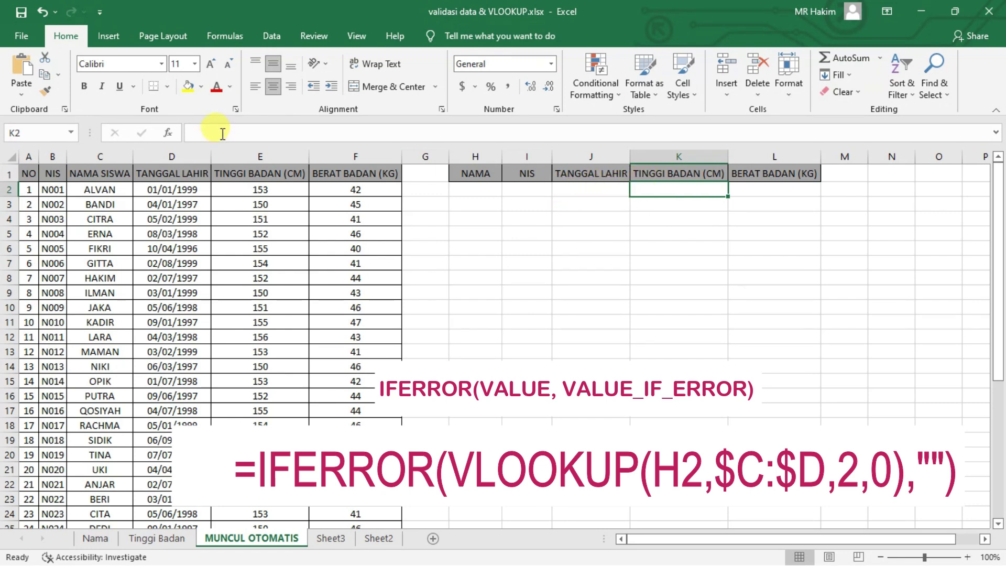
{"action": "left_click", "coordinate": [168, 133]}
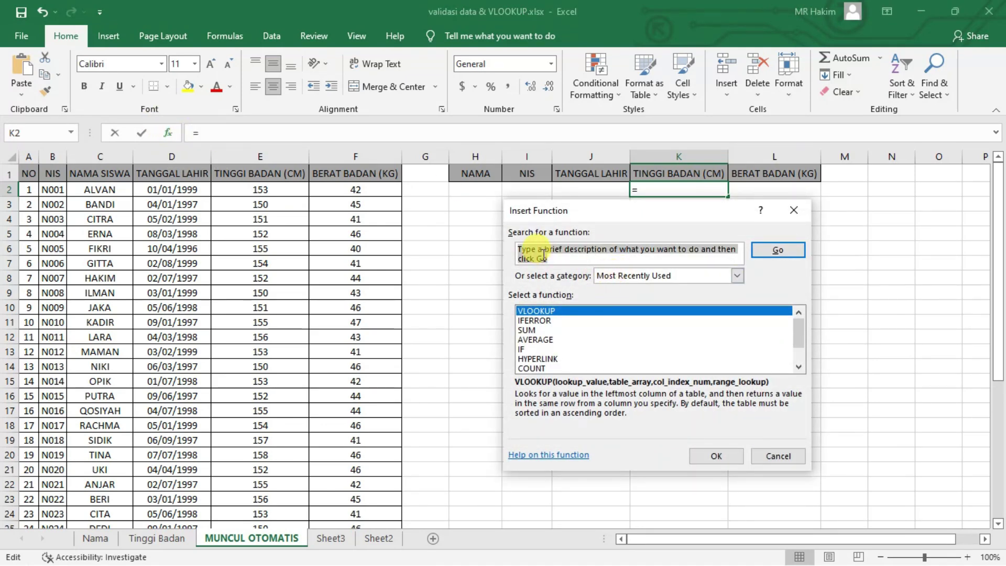
{"action": "type", "text": "vlookup"}
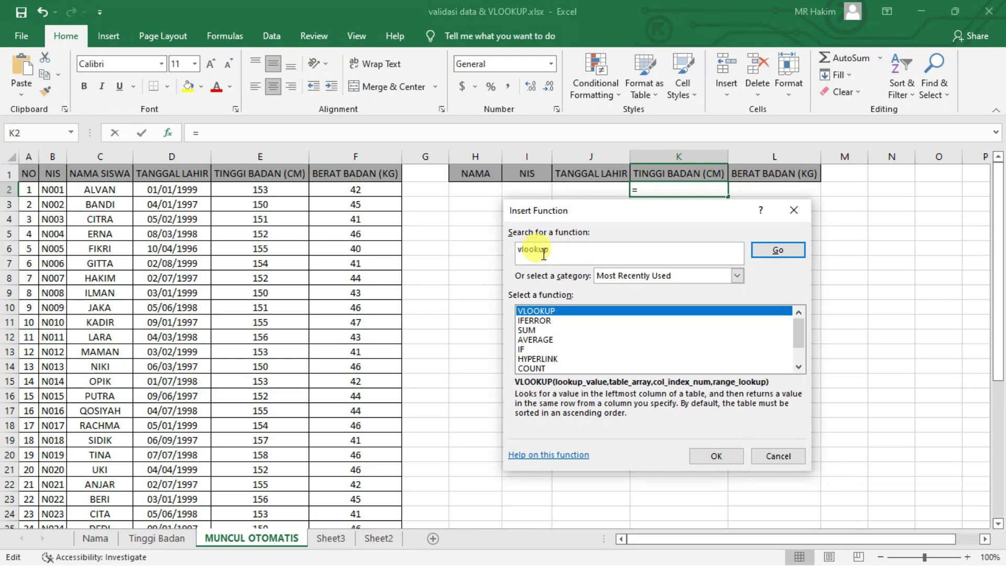
{"action": "left_click", "coordinate": [792, 253]}
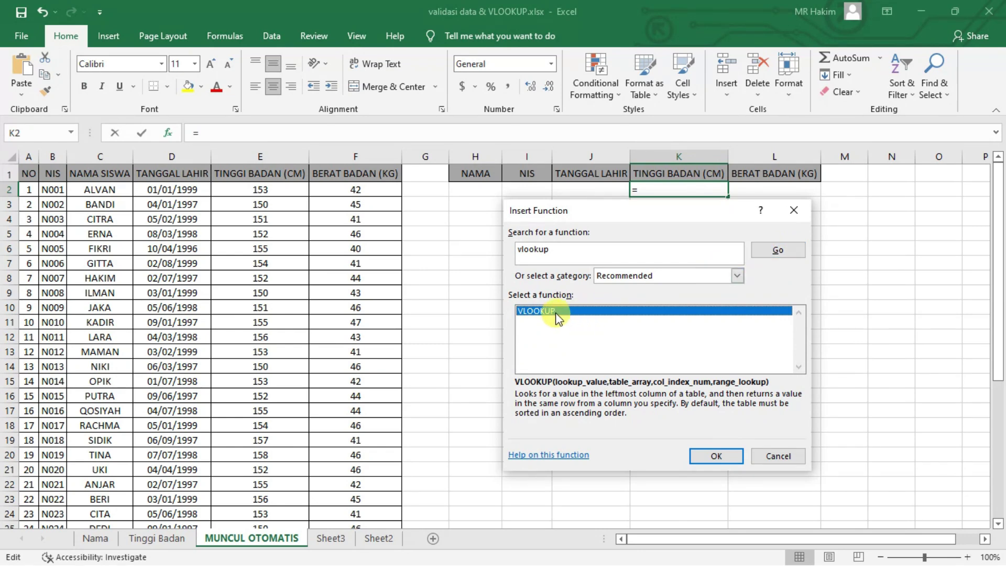
{"action": "left_click", "coordinate": [718, 454]}
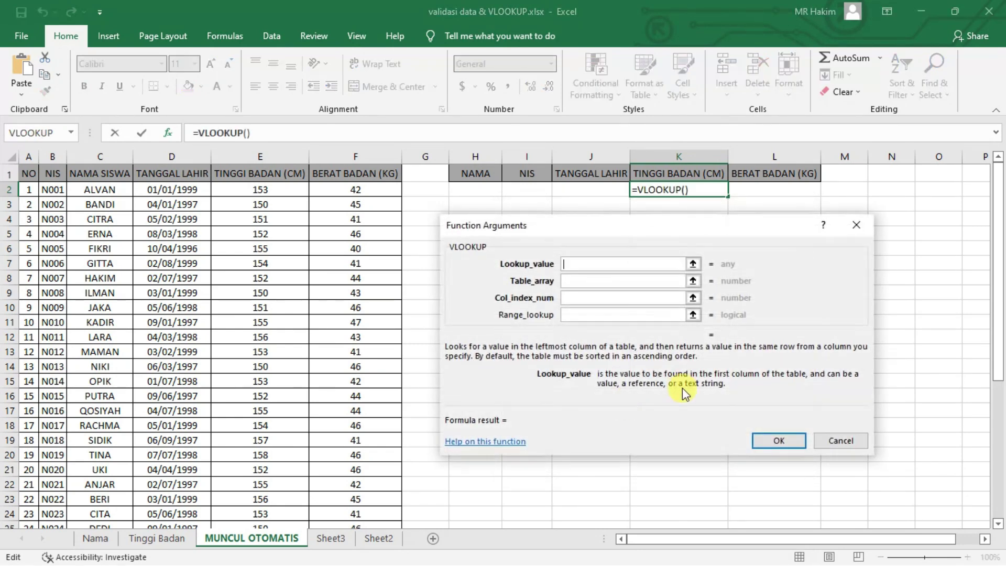
{"action": "left_click", "coordinate": [477, 188]}
{"action": "left_click", "coordinate": [583, 278]}
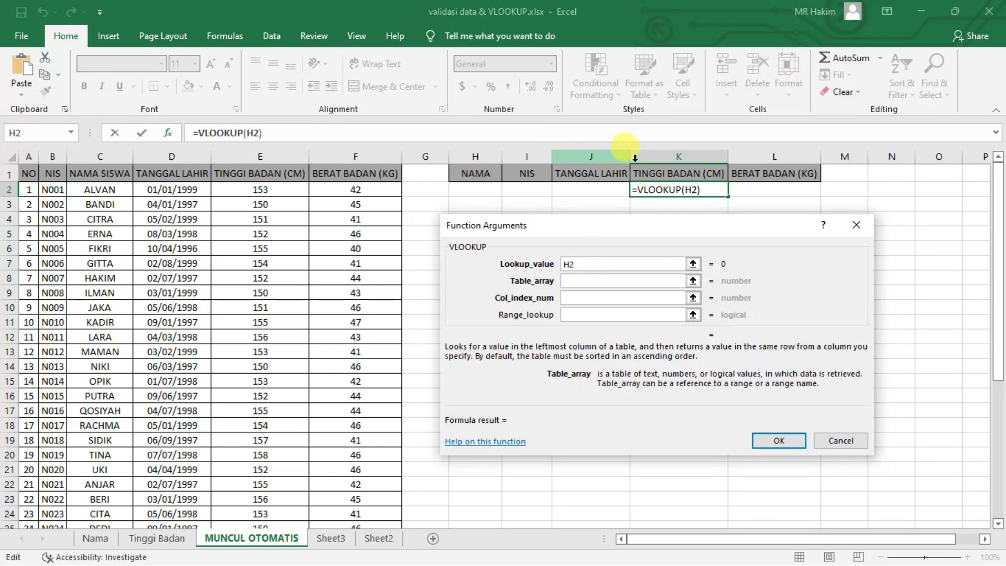
Set table array $C:$E, column index 3 and range lookup 0, and confirm.
{"action": "left_click", "coordinate": [116, 155]}
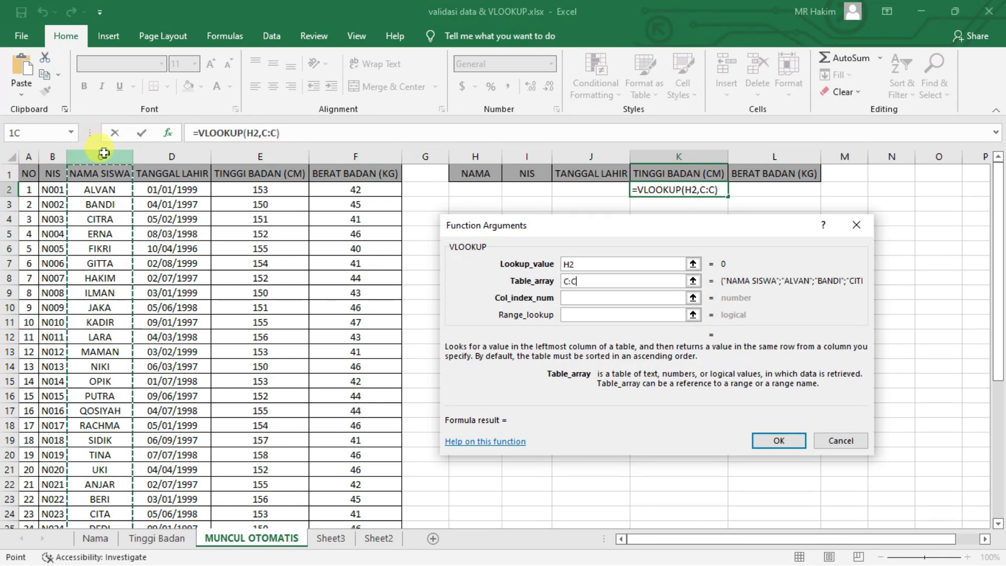
{"action": "left_click_drag", "start_coordinate": [120, 152], "coordinate": [248, 152]}
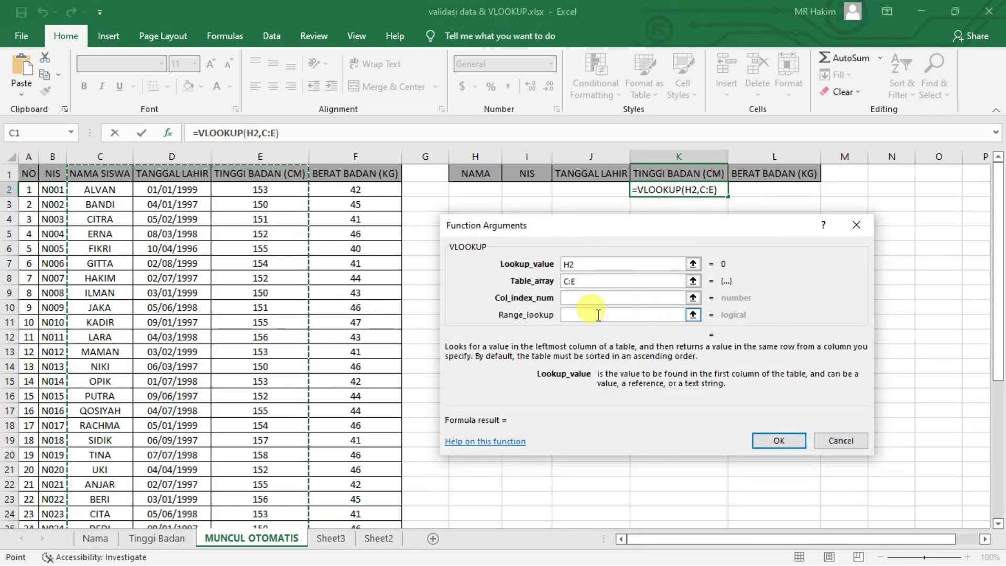
{"action": "key", "text": "F4"}
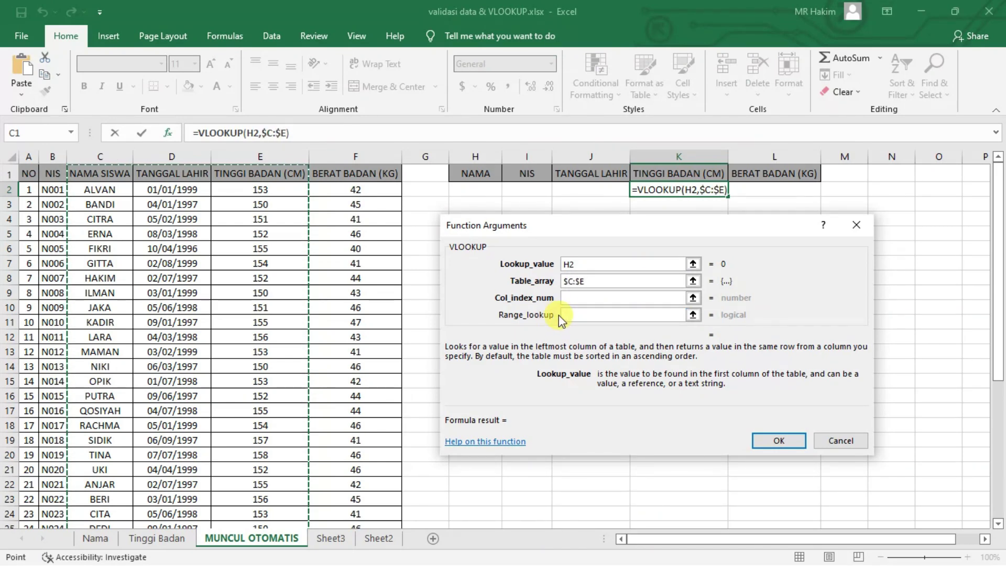
{"action": "left_click", "coordinate": [581, 298]}
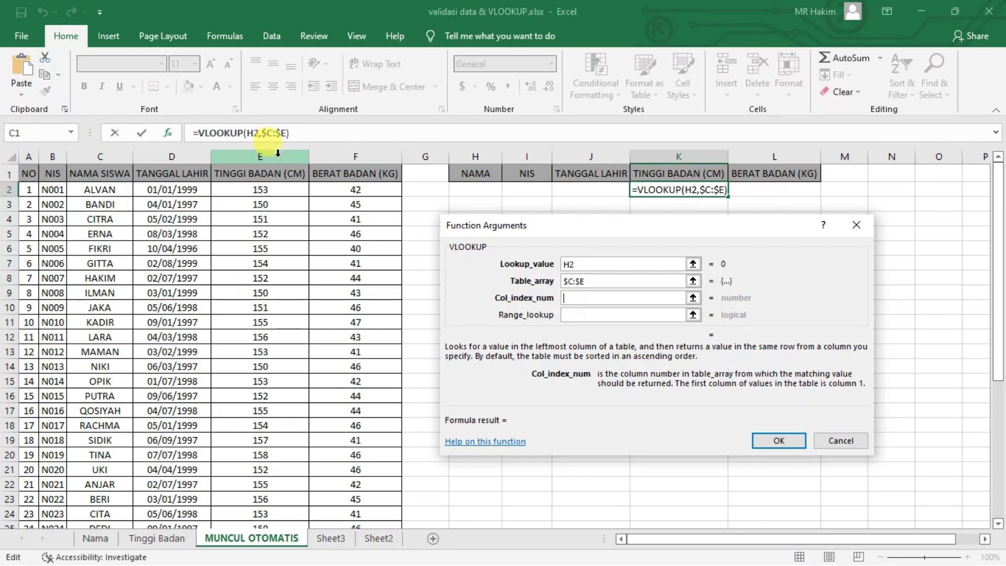
{"action": "type", "text": "3"}
{"action": "left_click", "coordinate": [574, 315]}
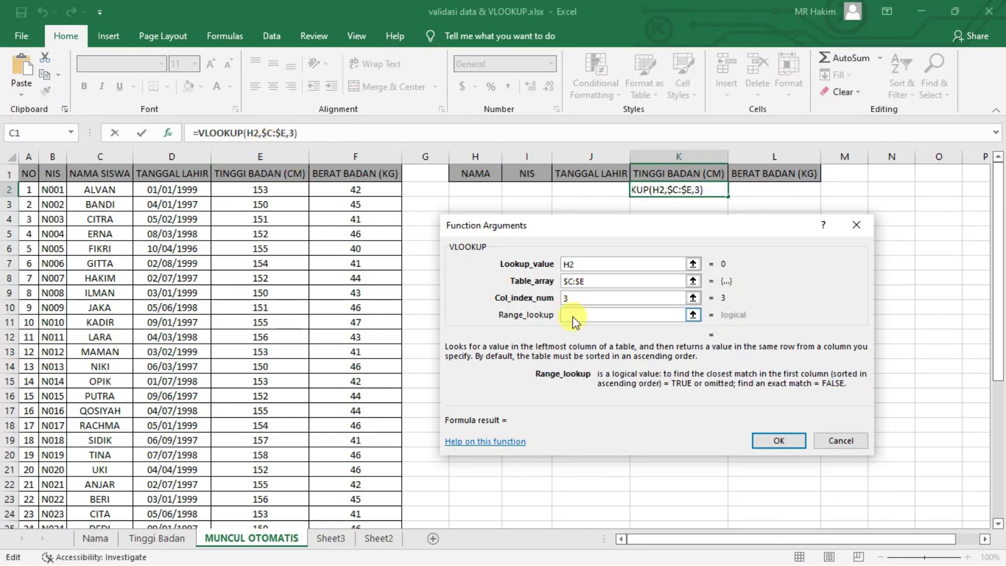
{"action": "type", "text": "0"}
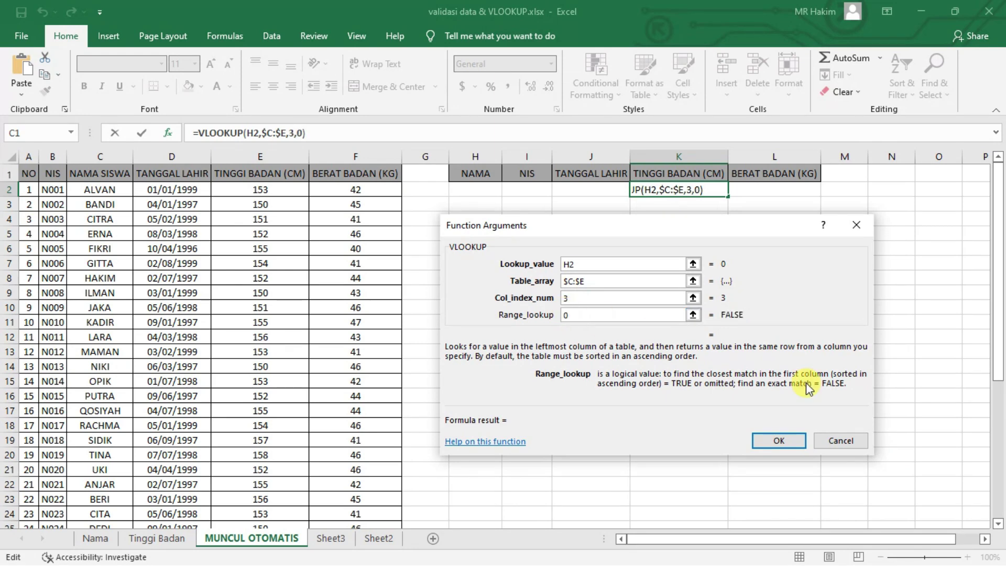
{"action": "left_click", "coordinate": [769, 441]}
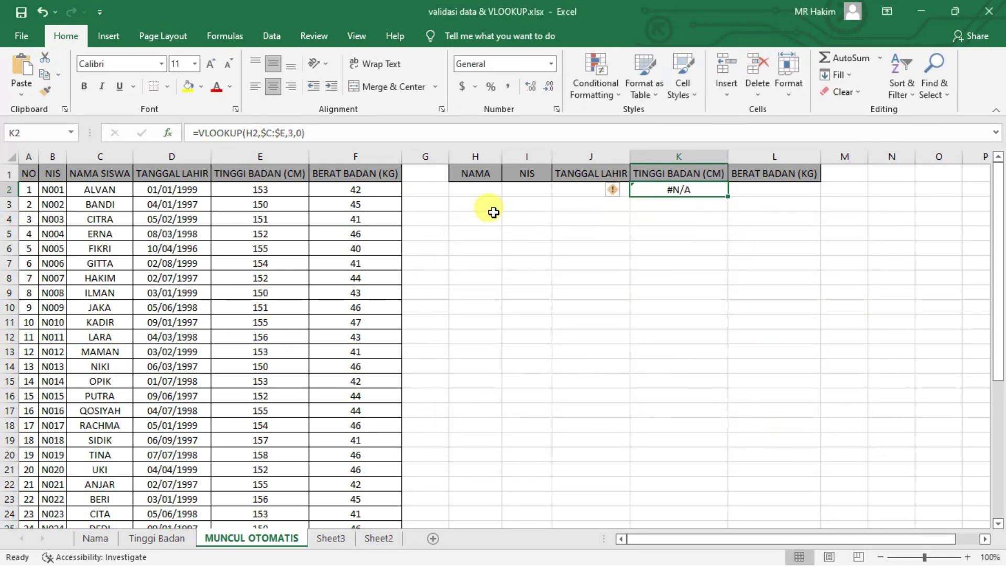
Test K2 by choosing CITRA in H2 (height 151), then clear H2.
{"action": "left_click", "coordinate": [475, 189]}
{"action": "left_click", "coordinate": [509, 190]}
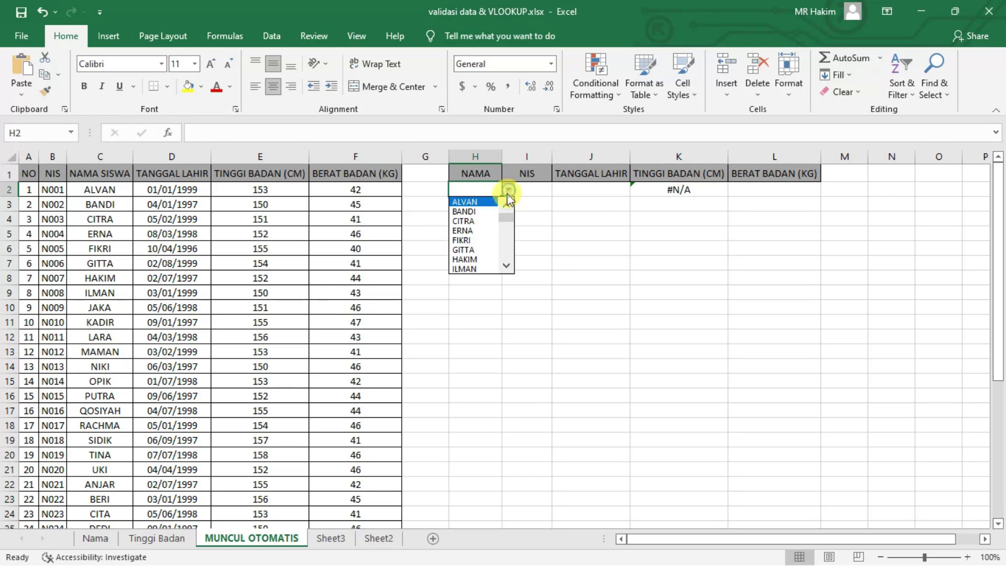
{"action": "left_click", "coordinate": [491, 213]}
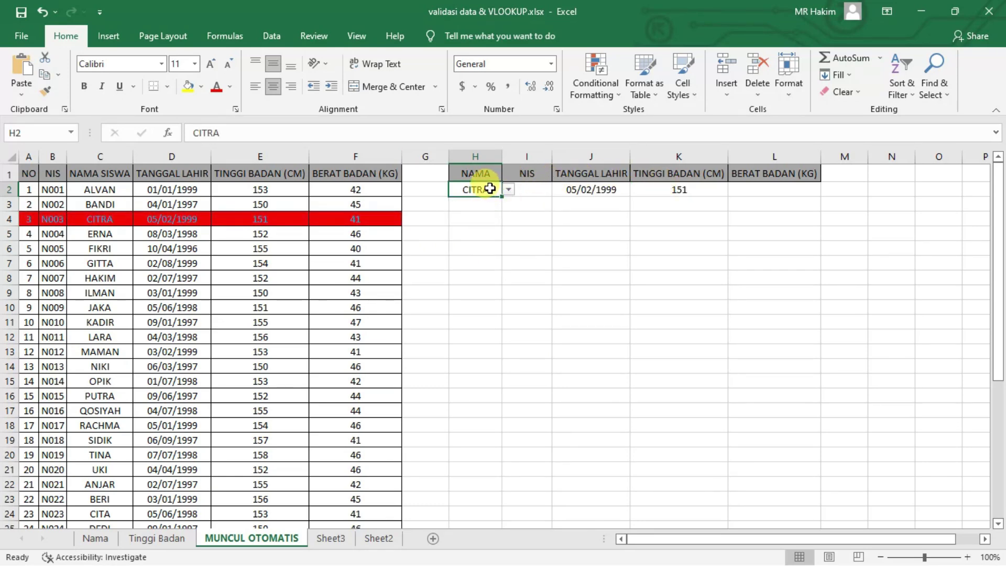
{"action": "key", "text": "Delete"}
{"action": "left_click", "coordinate": [673, 191]}
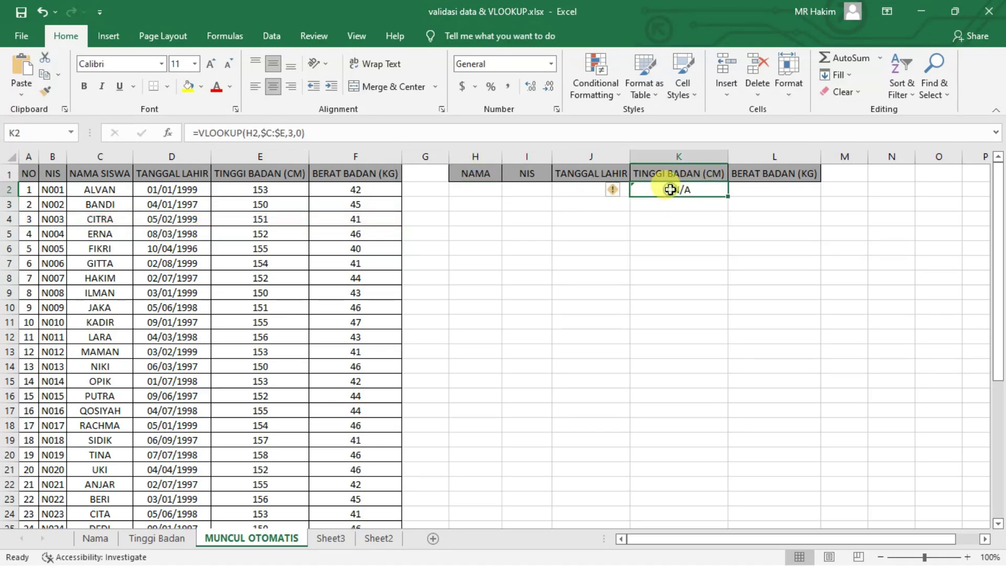
Rebuild K2 as =IFERROR(VLOOKUP(H2,$C:$E,3,0),"") using the cut lookup and "" as the error value.
{"action": "left_click_drag", "start_coordinate": [199, 132], "coordinate": [317, 129]}
{"action": "key", "text": "ctrl+x"}
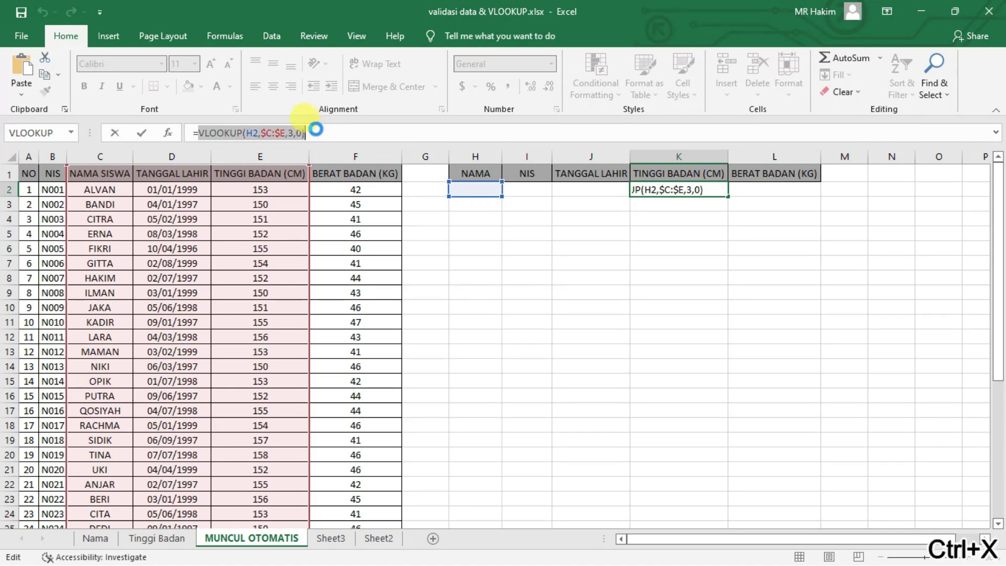
{"action": "key", "text": "Escape"}
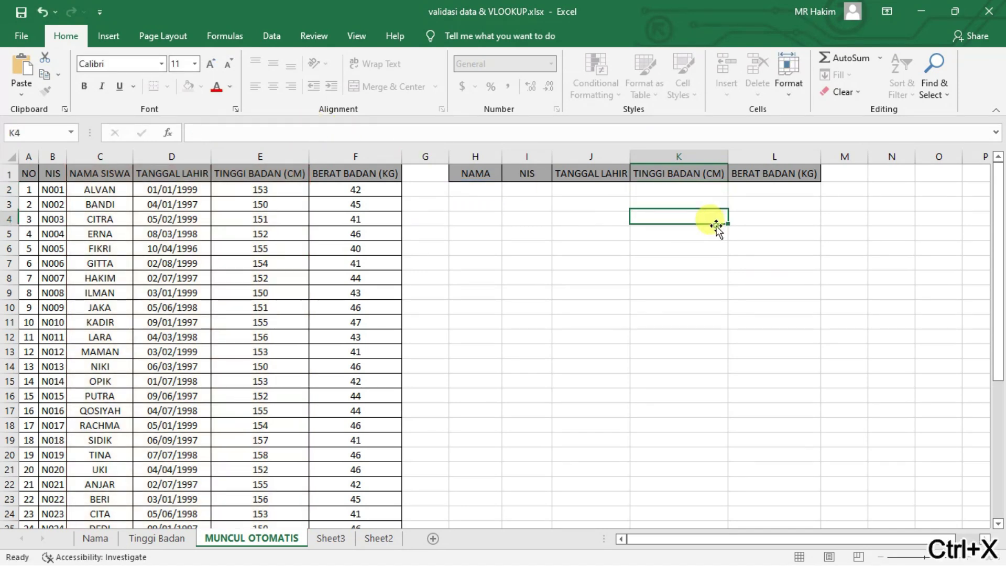
{"action": "left_click", "coordinate": [172, 135]}
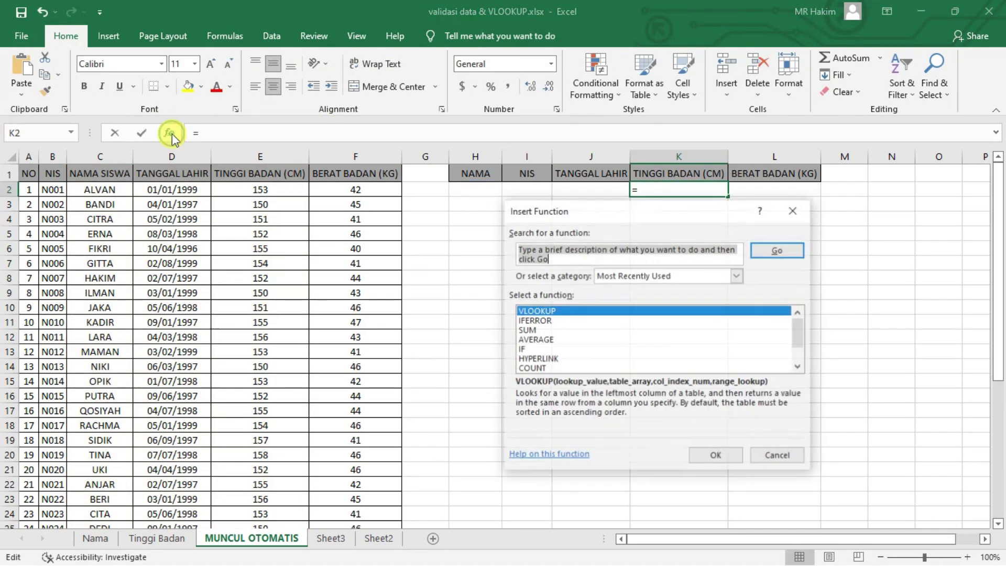
{"action": "left_click", "coordinate": [562, 321]}
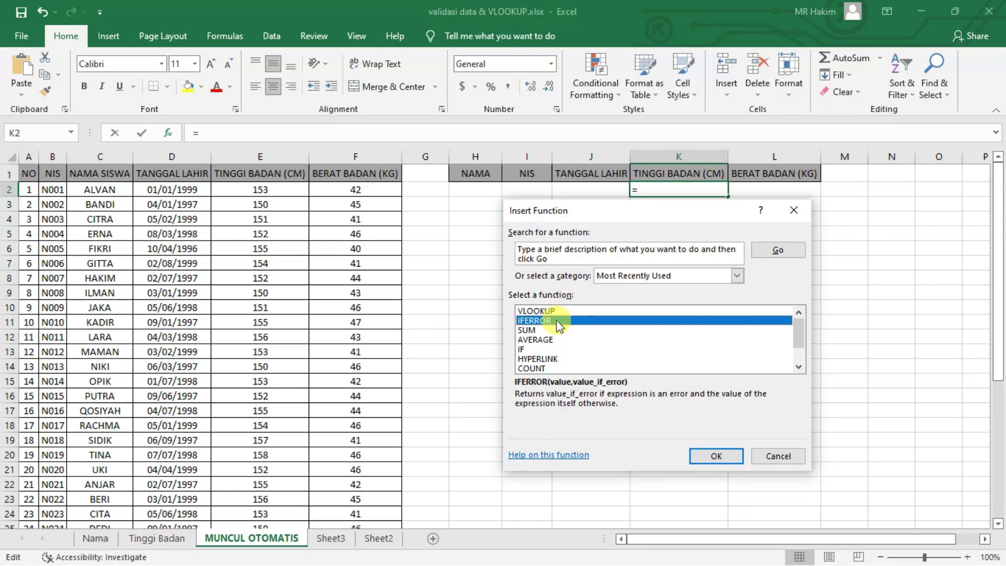
{"action": "double_click", "coordinate": [560, 319]}
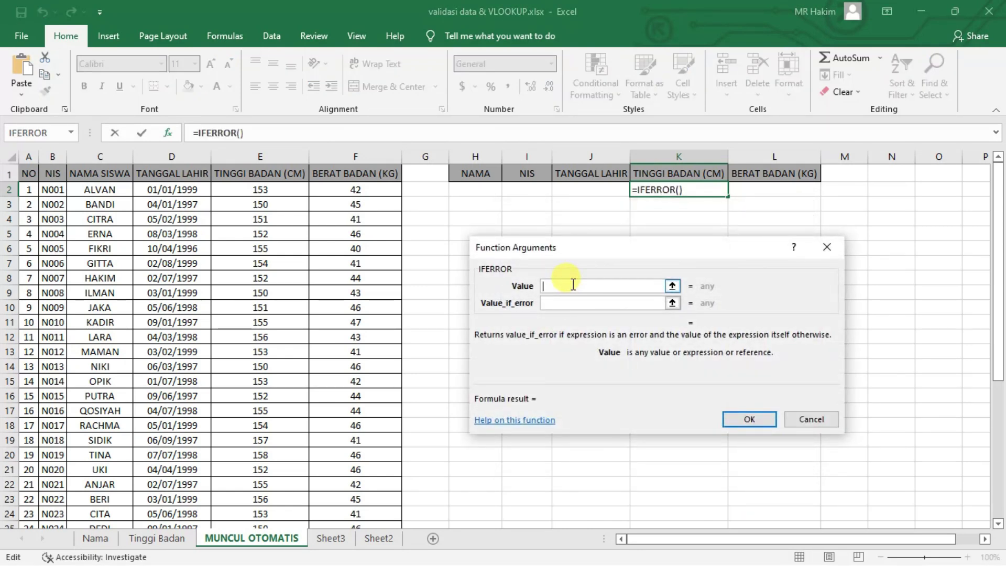
{"action": "key", "text": "ctrl+v"}
{"action": "left_click", "coordinate": [566, 302]}
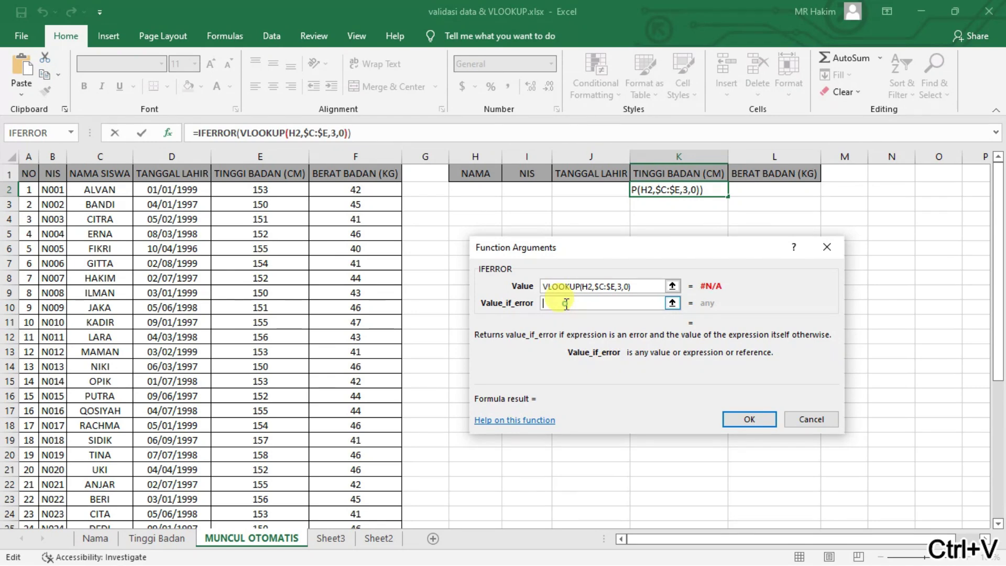
{"action": "type", "text": "\"\""}
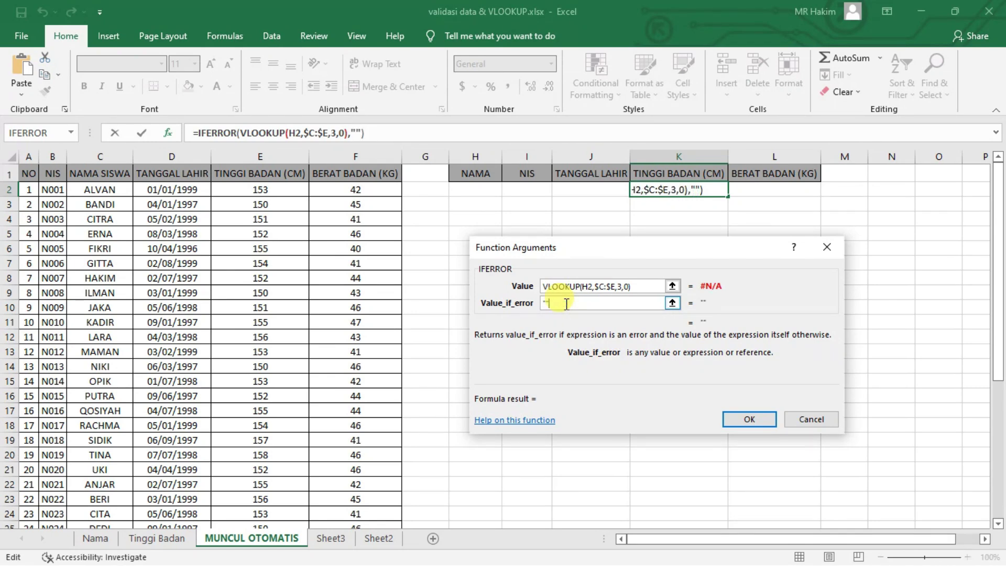
{"action": "left_click", "coordinate": [755, 419]}
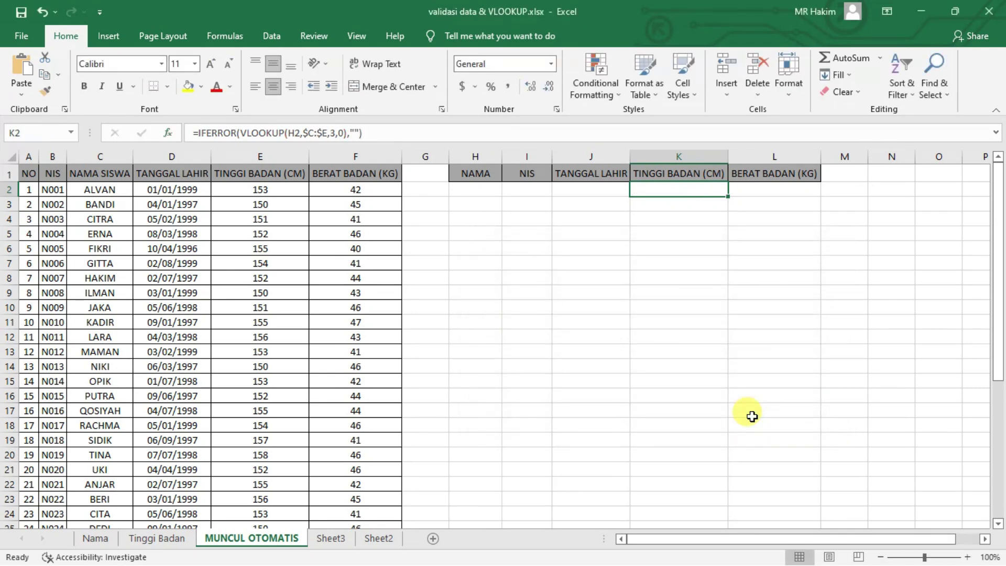
{"action": "left_click", "coordinate": [764, 193]}
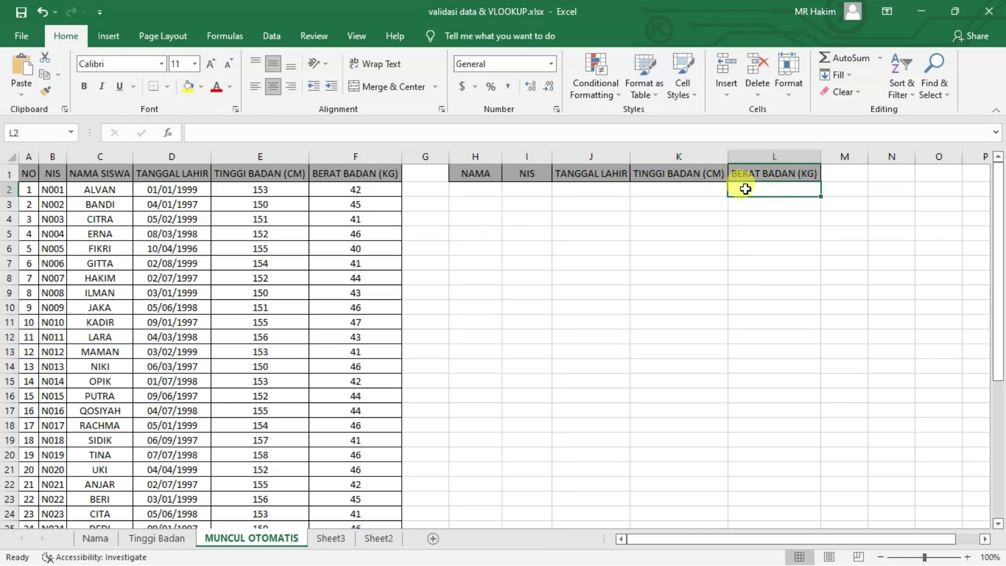
Insert =VLOOKUP(H2,$C:$F,4,0) in L2 to fetch the weight from column F.
{"action": "left_click", "coordinate": [168, 134]}
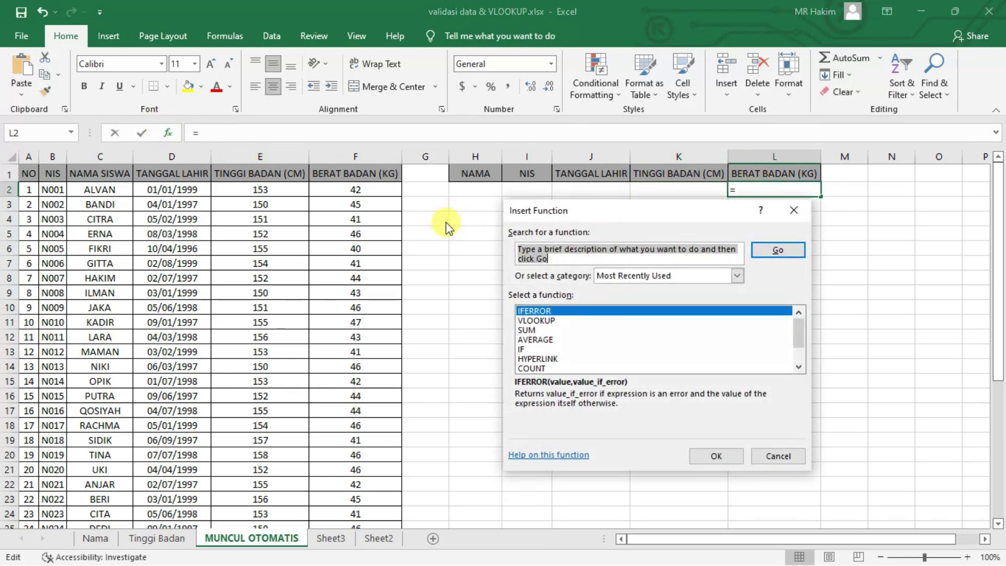
{"action": "double_click", "coordinate": [579, 320]}
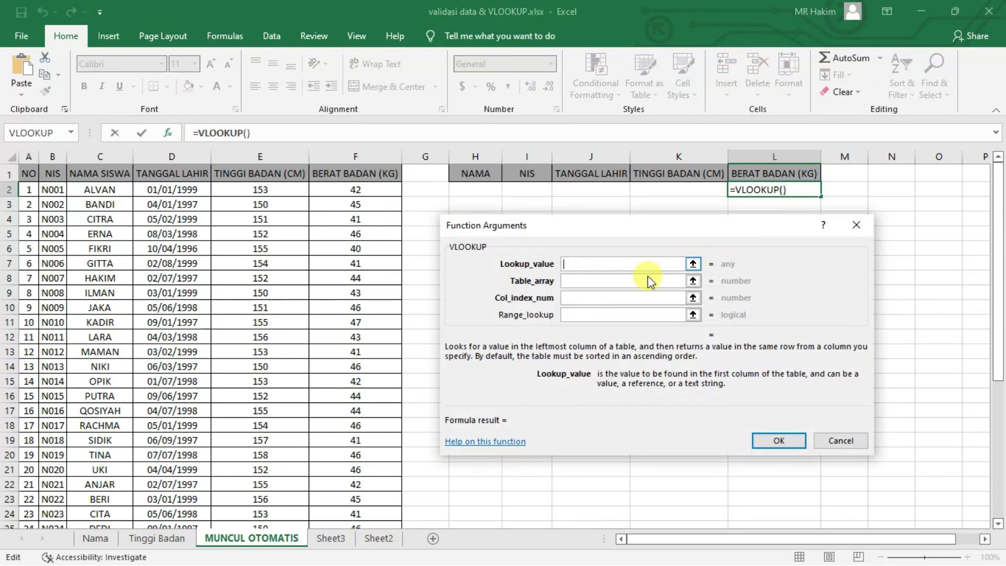
{"action": "left_click", "coordinate": [461, 189]}
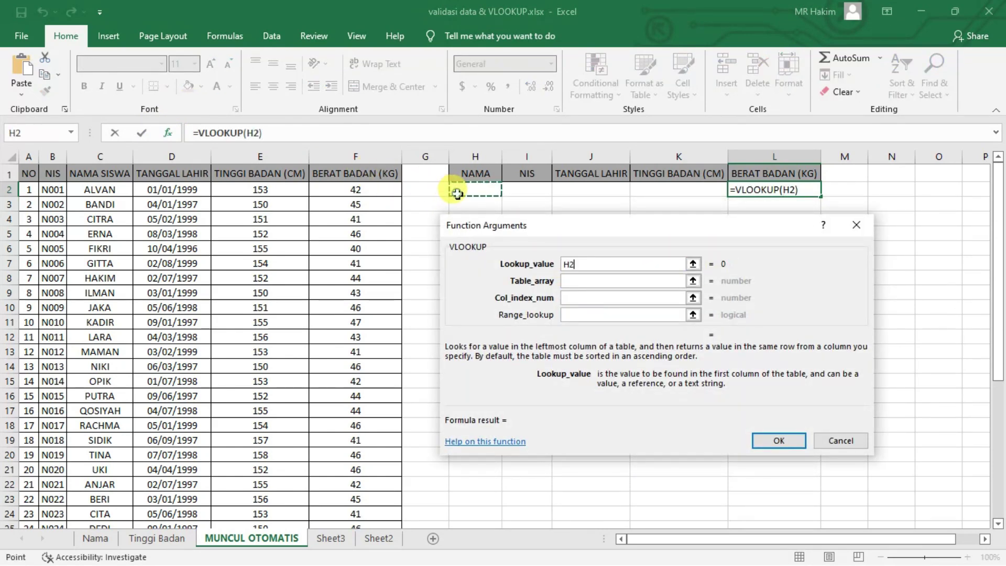
{"action": "left_click", "coordinate": [597, 281]}
{"action": "left_click_drag", "start_coordinate": [97, 156], "coordinate": [327, 156]}
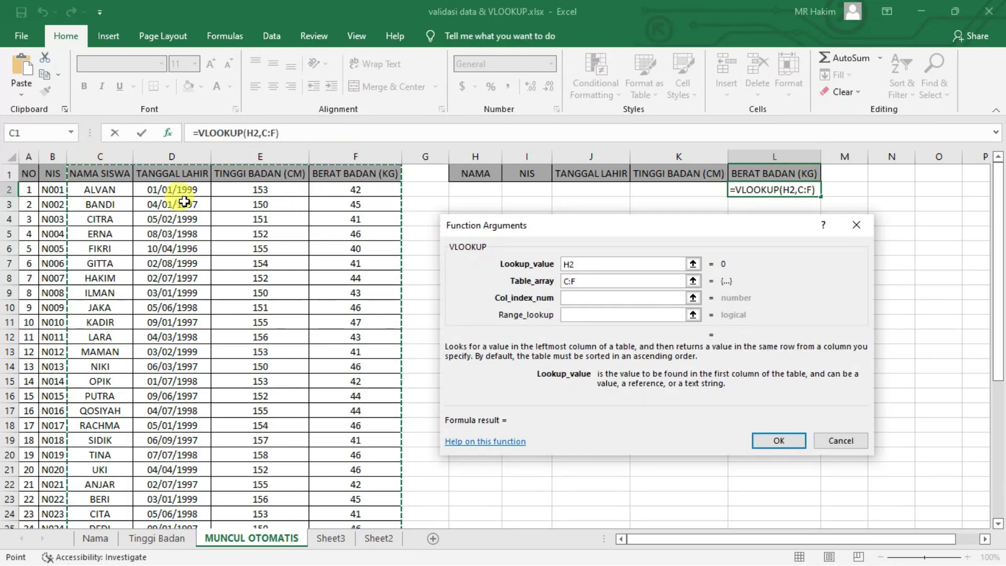
{"action": "type", "text": "4"}
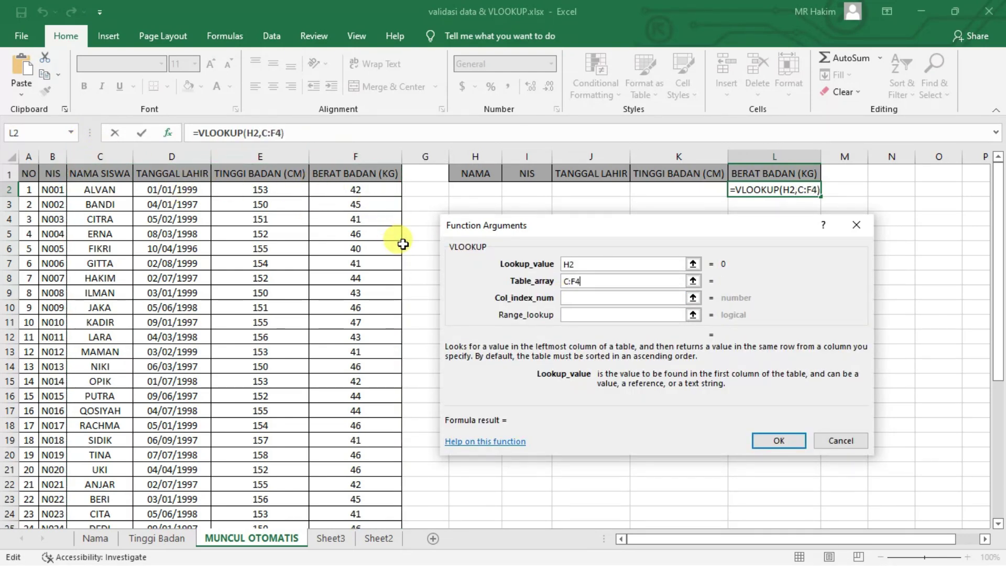
{"action": "key", "text": "BackSpace"}
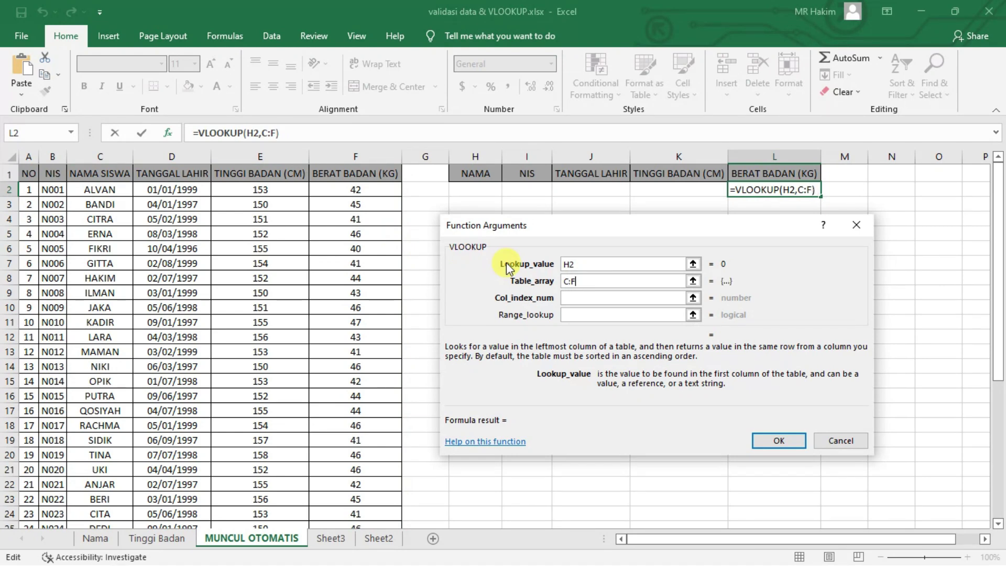
{"action": "key", "text": "F4"}
{"action": "left_click", "coordinate": [568, 298]}
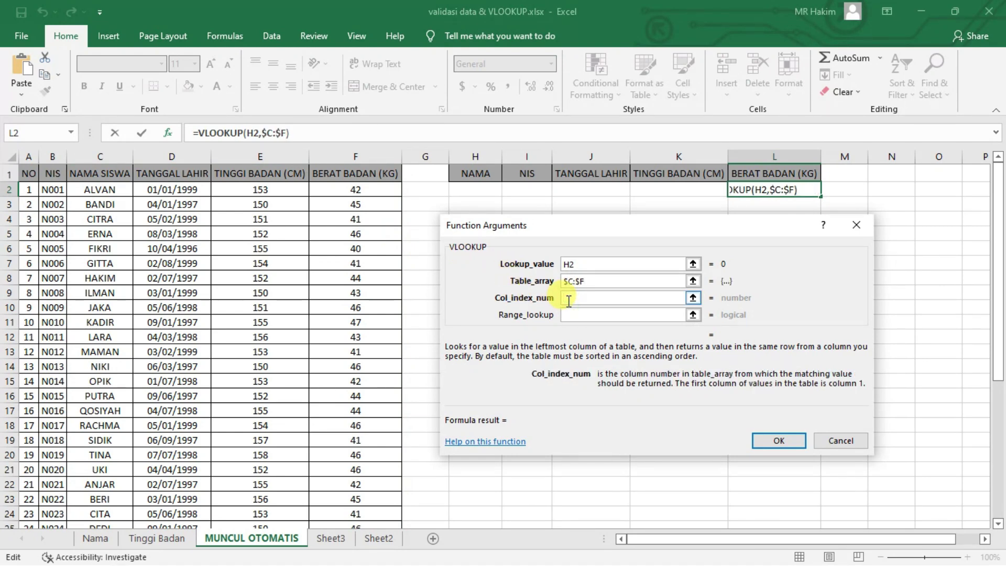
{"action": "type", "text": "4"}
{"action": "left_click", "coordinate": [583, 317]}
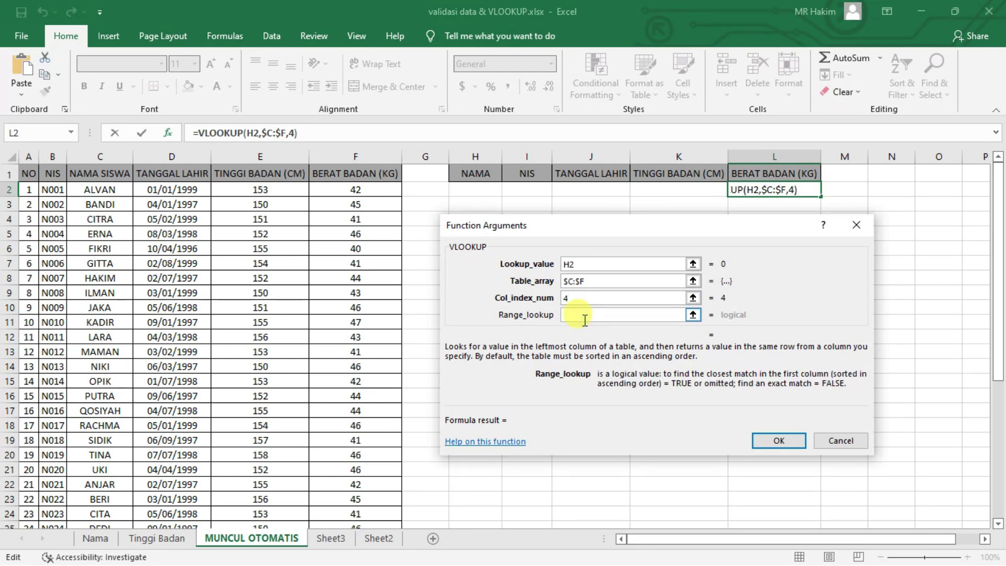
{"action": "type", "text": "0"}
{"action": "left_click", "coordinate": [792, 440]}
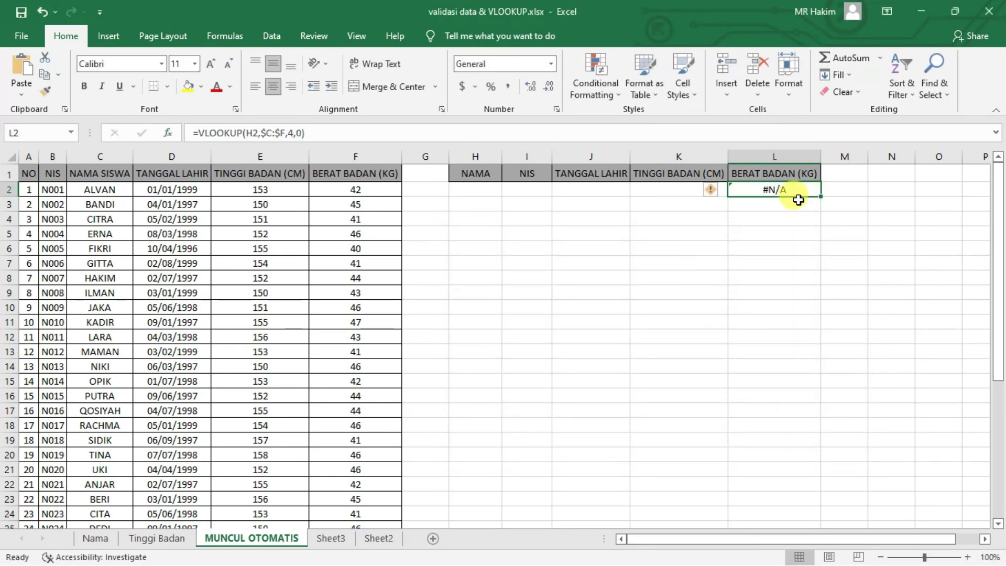
Wrap L2's lookup in IFERROR(...,"") so it shows blank instead of #N/A.
{"action": "left_click", "coordinate": [204, 132]}
{"action": "type", "text": "if"}
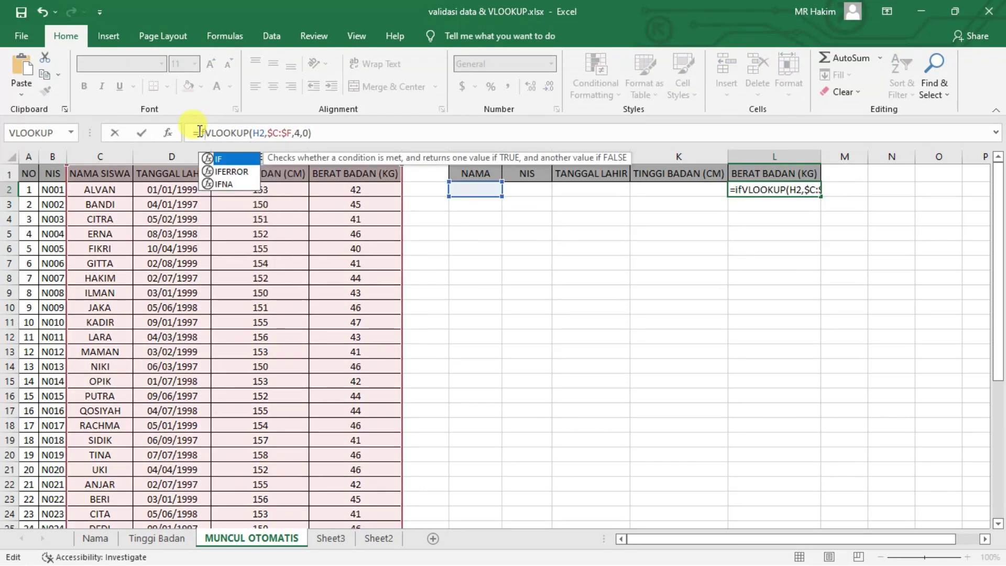
{"action": "double_click", "coordinate": [230, 172]}
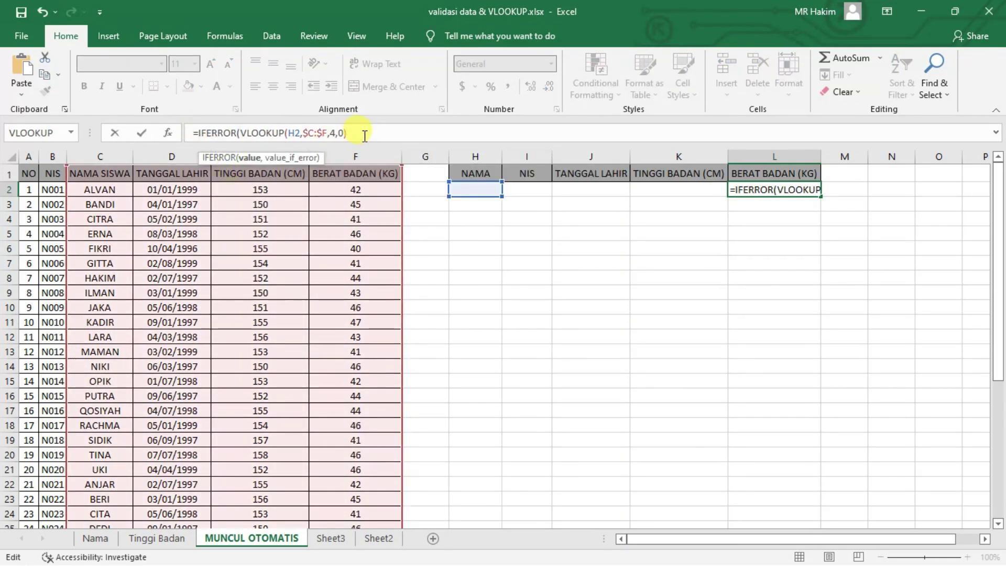
{"action": "type", "text": ",0"}
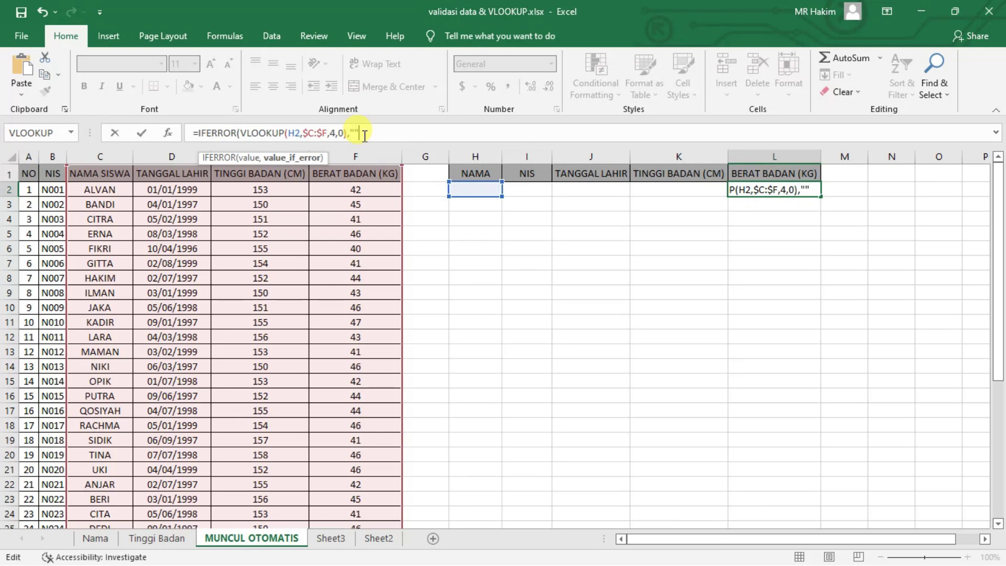
{"action": "type", "text": ")"}
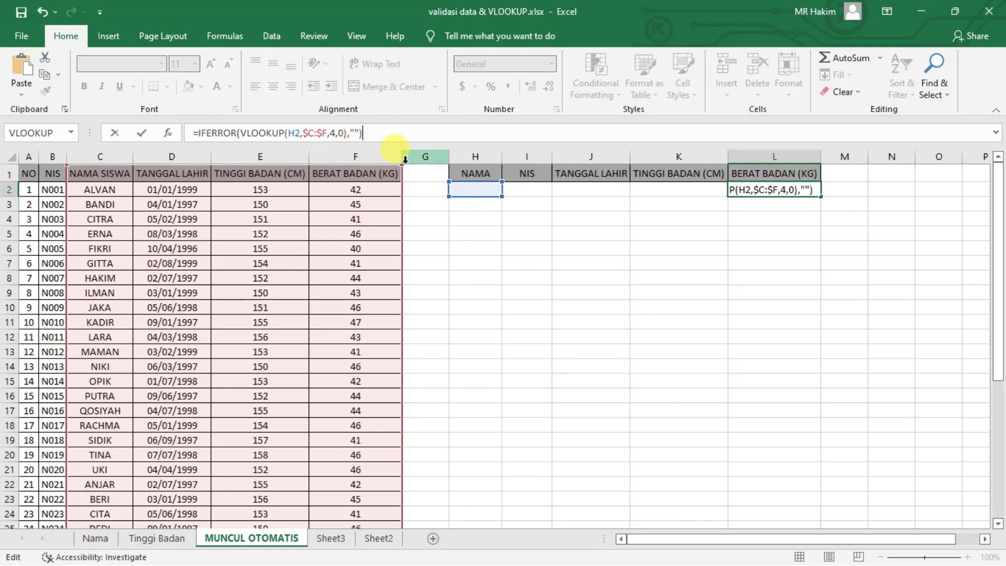
{"action": "key", "text": "Return"}
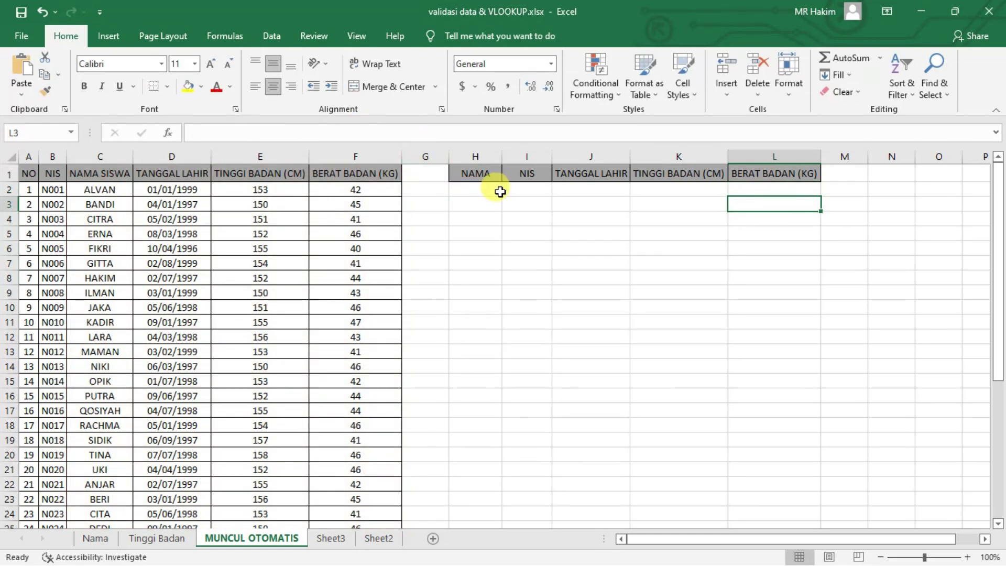
{"action": "left_click", "coordinate": [495, 189]}
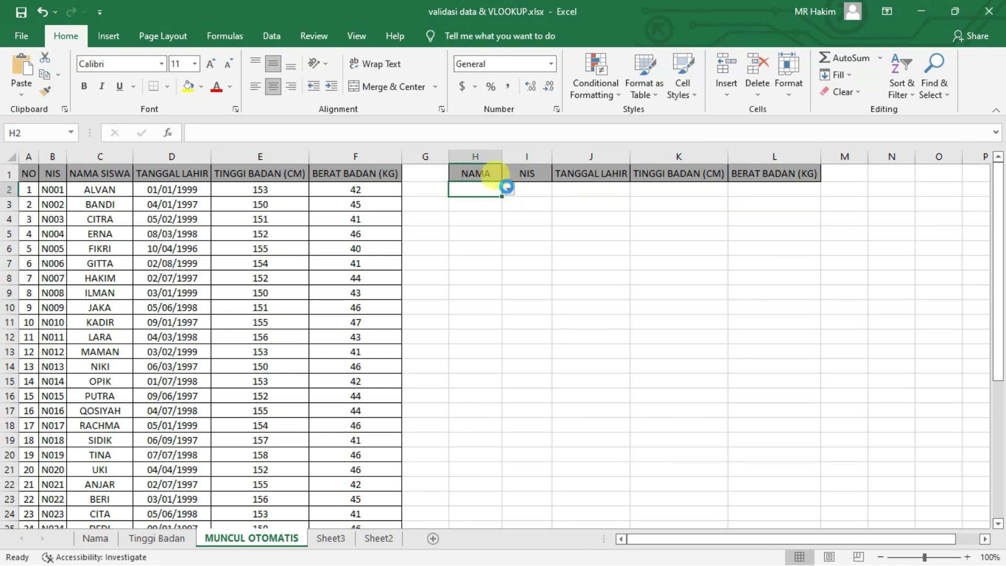
{"action": "left_click", "coordinate": [508, 190]}
{"action": "left_click", "coordinate": [467, 225]}
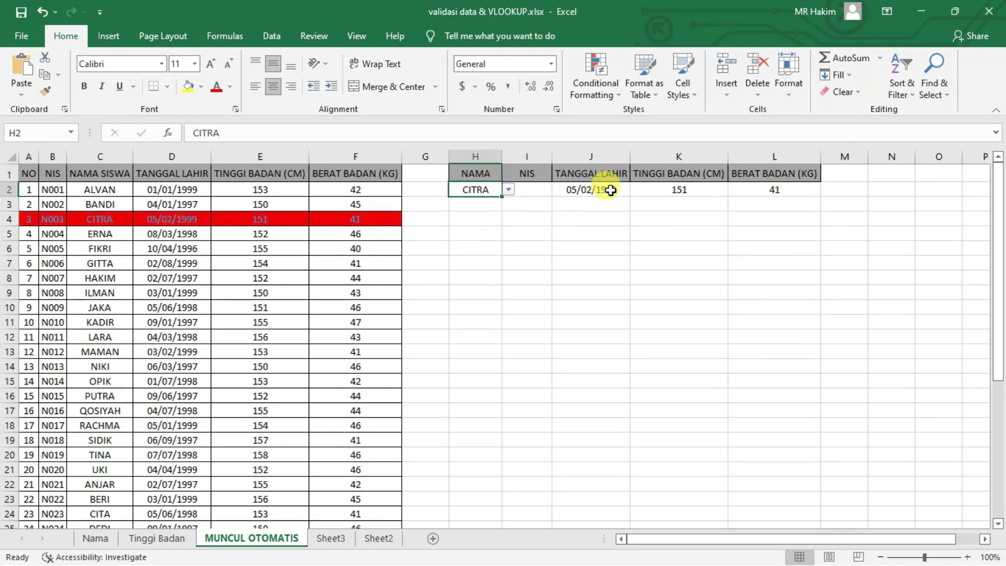
{"action": "left_click", "coordinate": [535, 155]}
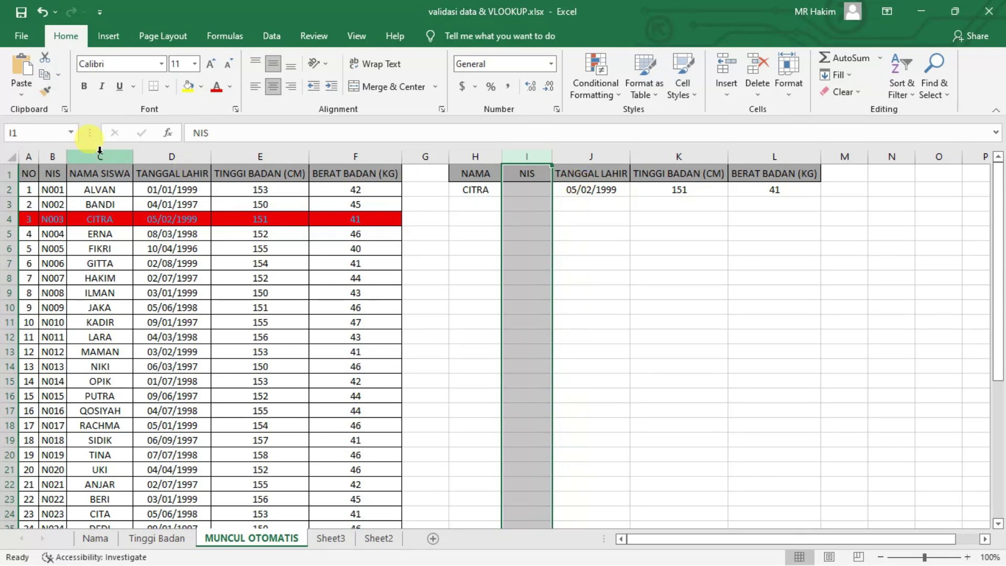
{"action": "left_click", "coordinate": [172, 156]}
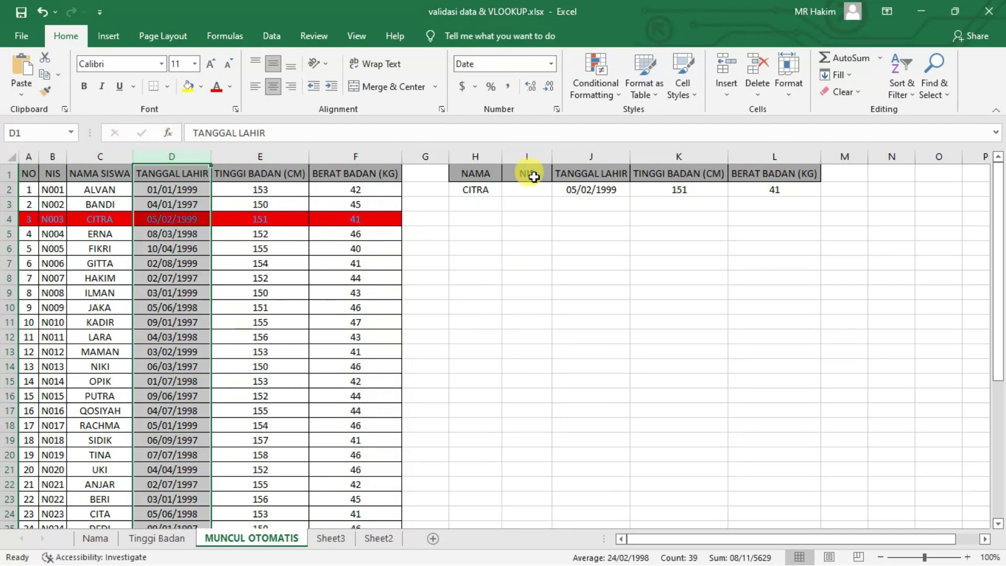
{"action": "left_click", "coordinate": [475, 157]}
{"action": "left_click", "coordinate": [179, 156]}
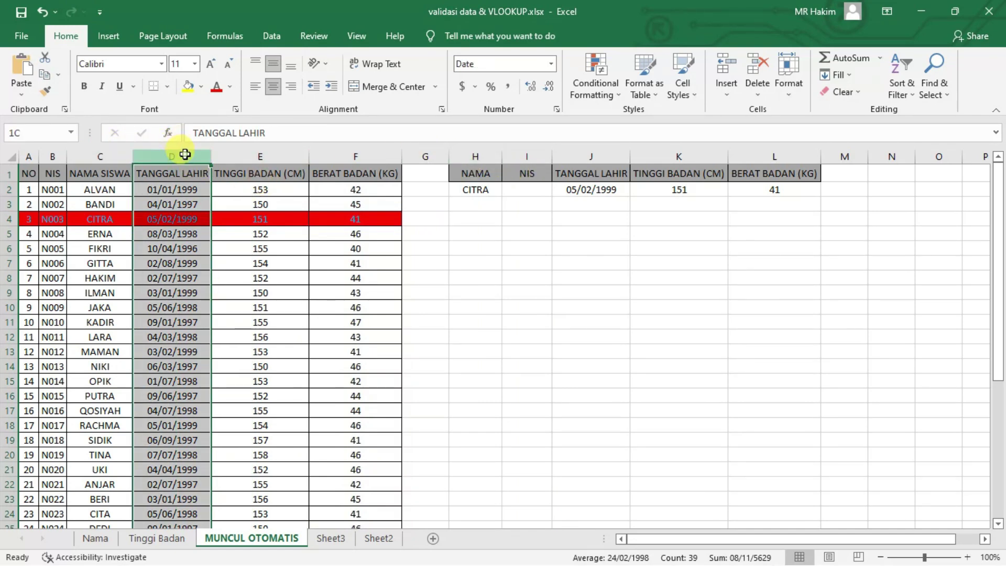
{"action": "left_click_drag", "start_coordinate": [185, 154], "coordinate": [356, 157]}
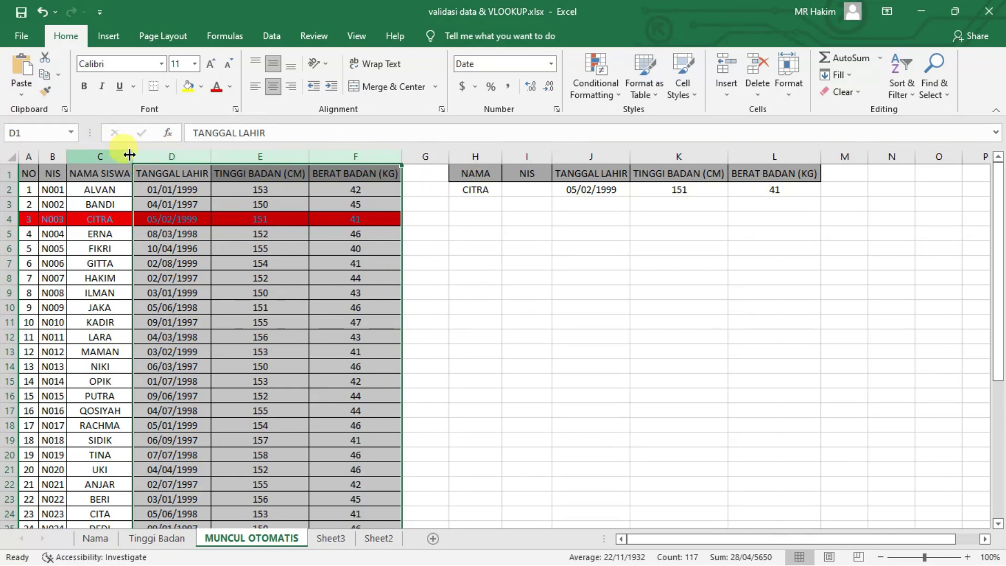
{"action": "left_click", "coordinate": [55, 155]}
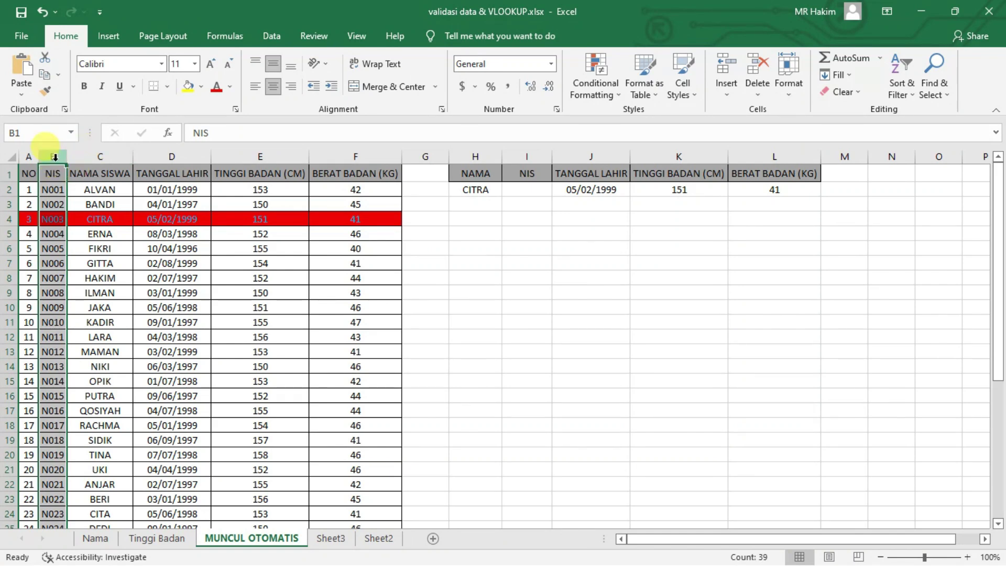
{"action": "left_click", "coordinate": [534, 192]}
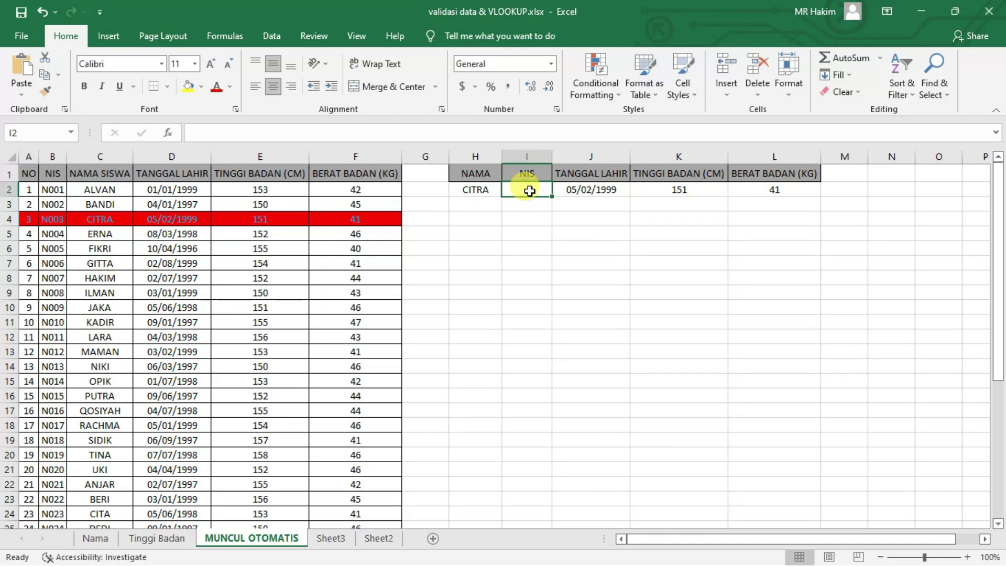
Enter =VLOOKUP(H2,$B:$C,1,0) in I2 to look up CITRA's NIS.
{"action": "type", "text": "=vlo"}
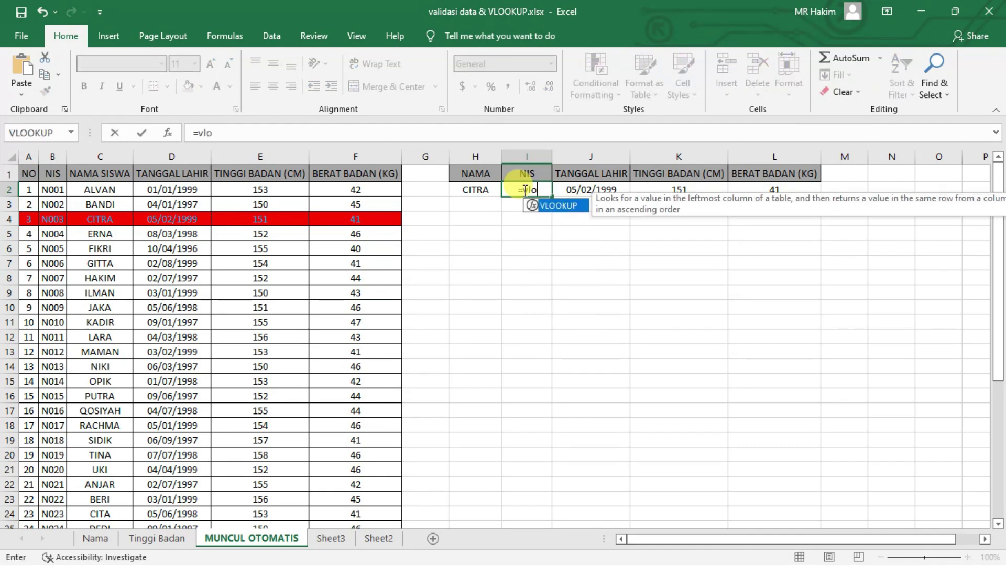
{"action": "type", "text": "ok"}
{"action": "double_click", "coordinate": [563, 205]}
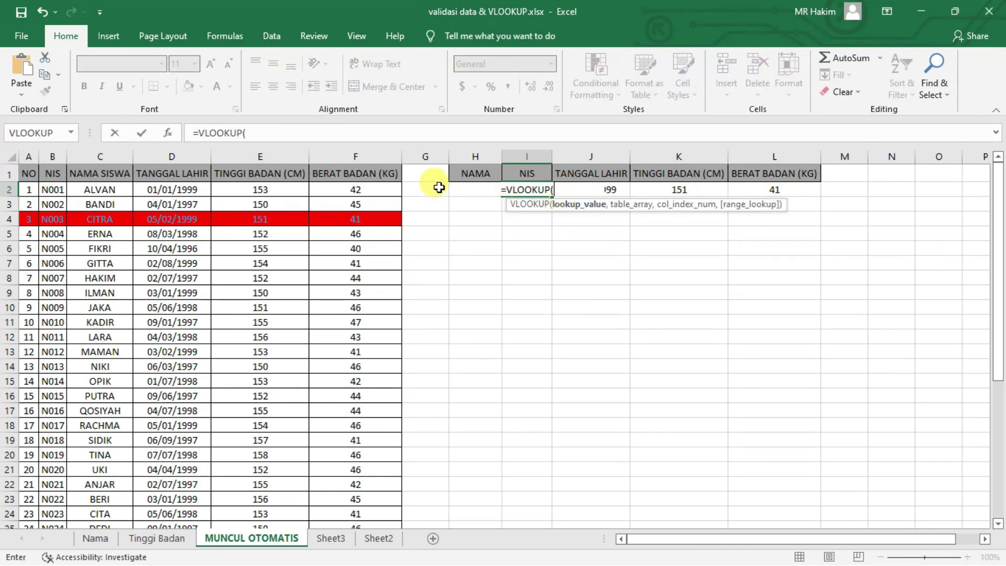
{"action": "type", "text": "h"}
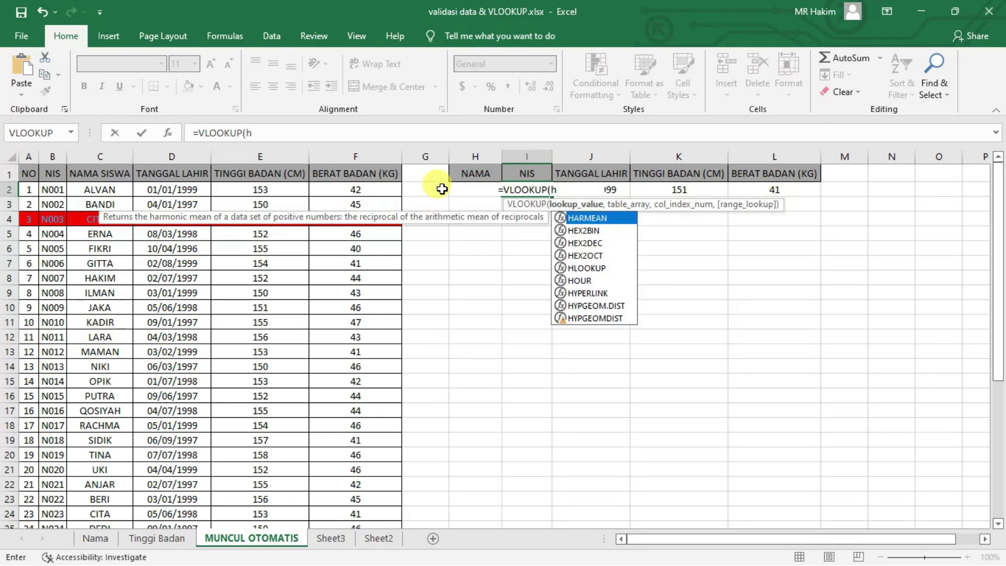
{"action": "key", "text": "BackSpace"}
{"action": "type", "text": "H2"}
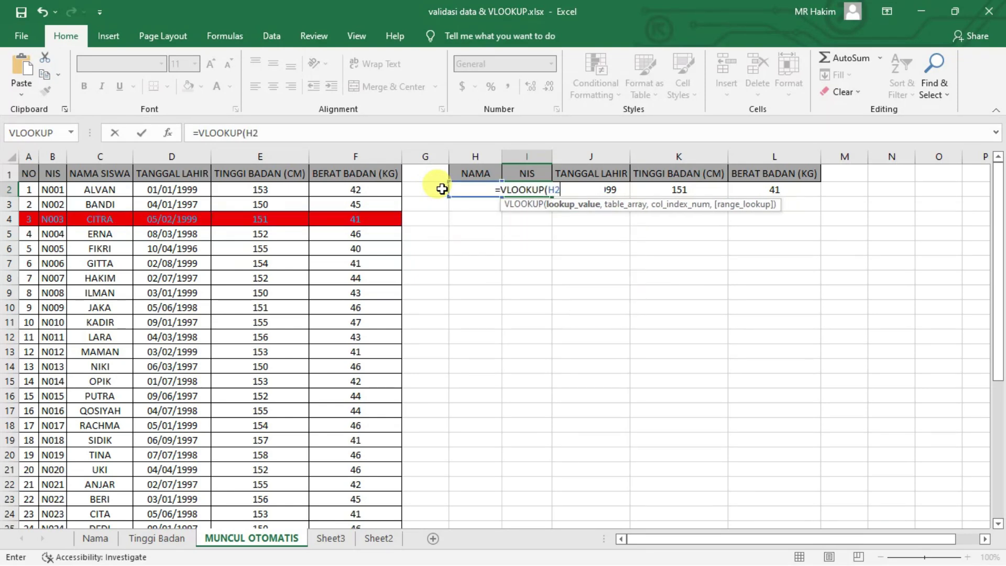
{"action": "type", "text": ","}
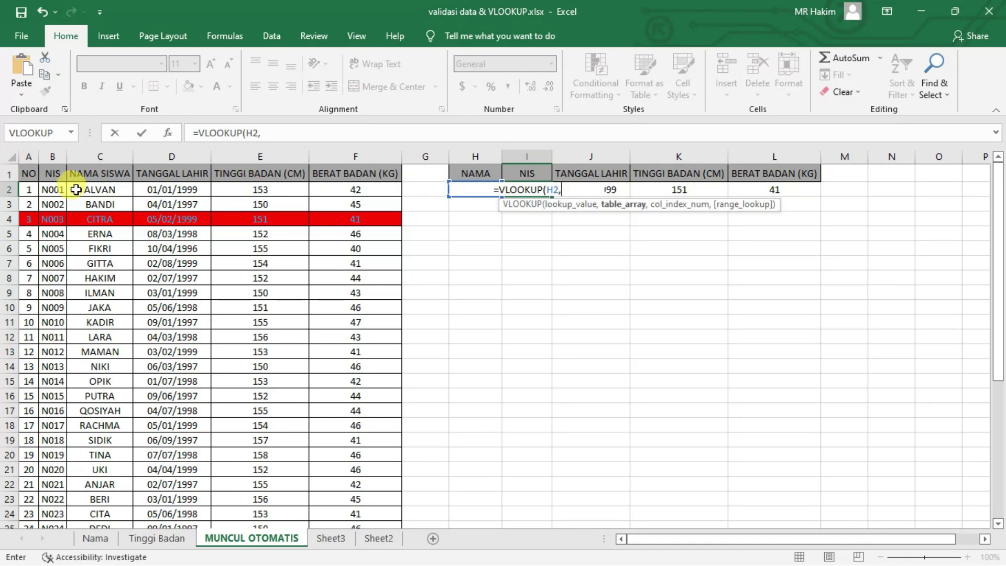
{"action": "left_click_drag", "start_coordinate": [52, 156], "coordinate": [100, 156]}
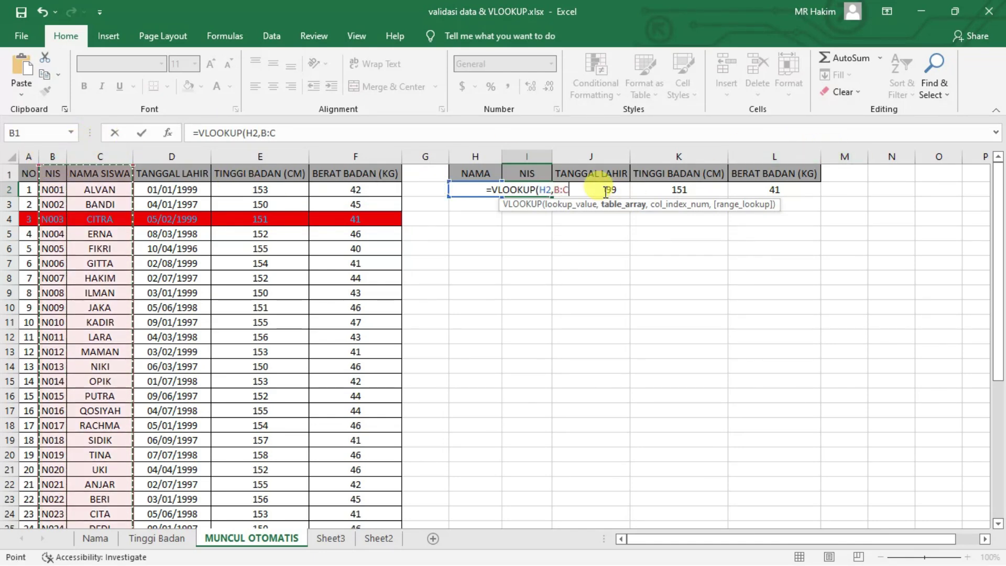
{"action": "key", "text": "F4"}
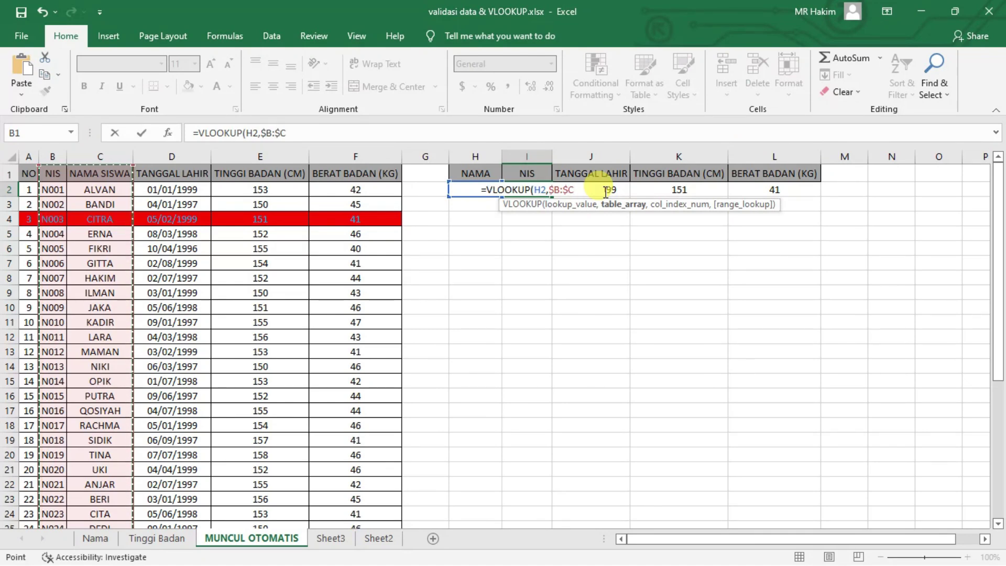
{"action": "type", "text": ","}
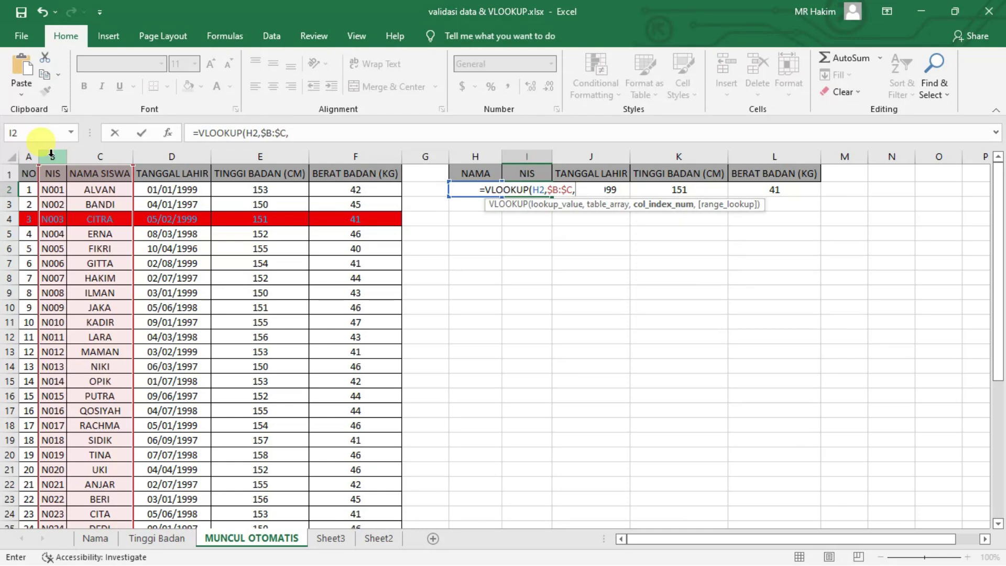
{"action": "type", "text": "1"}
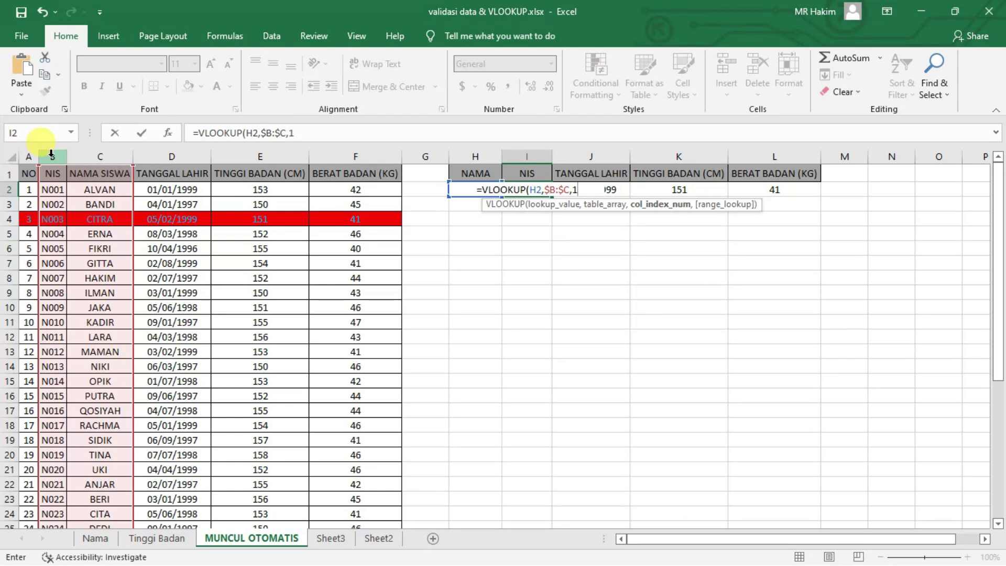
{"action": "type", "text": ",0"}
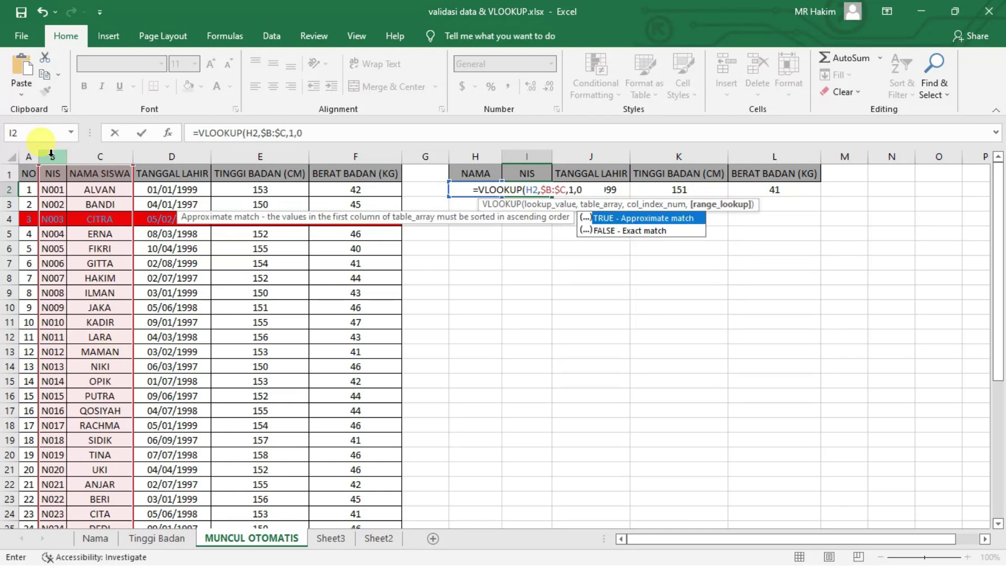
{"action": "type", "text": ")"}
{"action": "key", "text": "Return"}
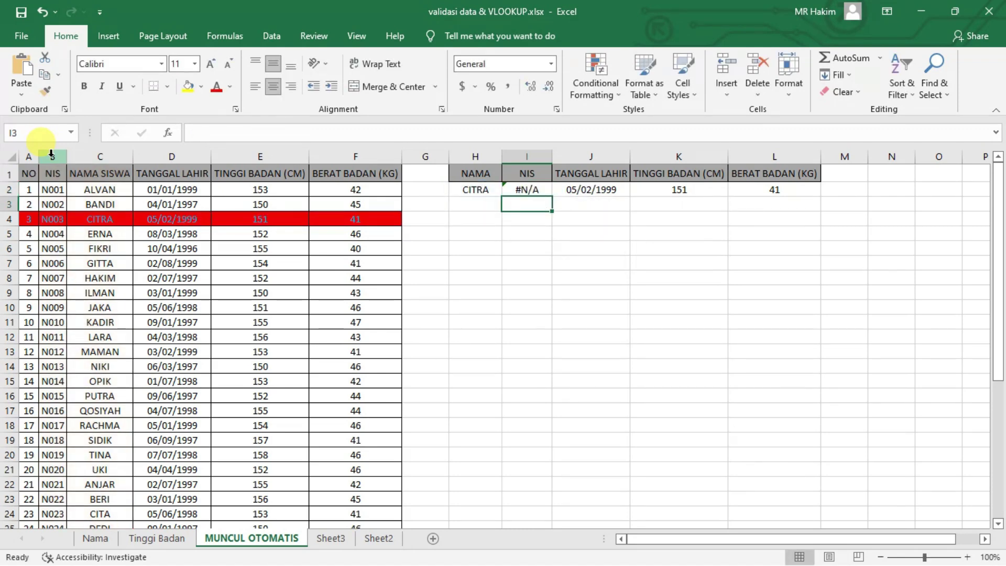
Change the column index to 2, then delete the still-failing formula from I2.
{"action": "left_click", "coordinate": [522, 189]}
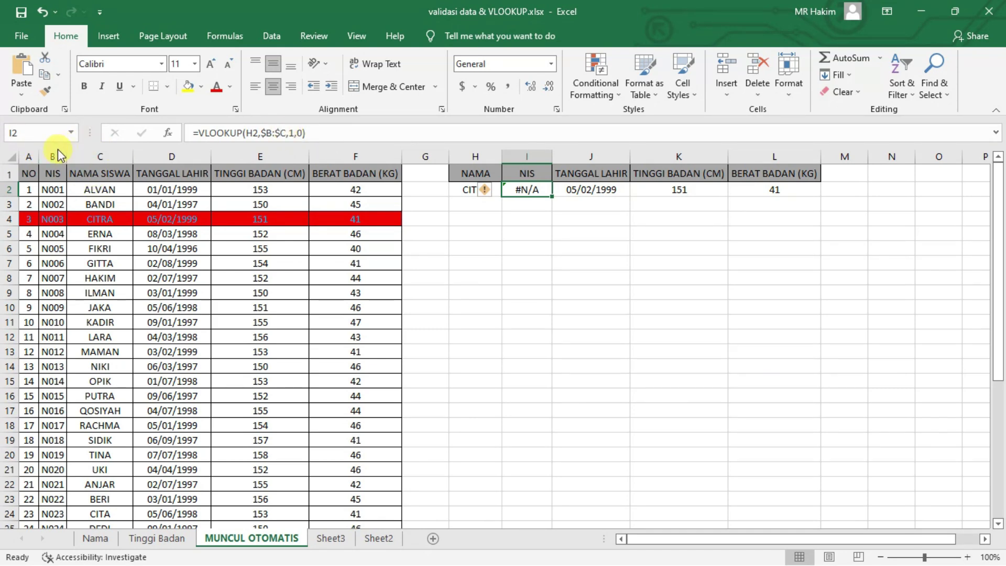
{"action": "left_click", "coordinate": [280, 132]}
{"action": "double_click", "coordinate": [293, 133]}
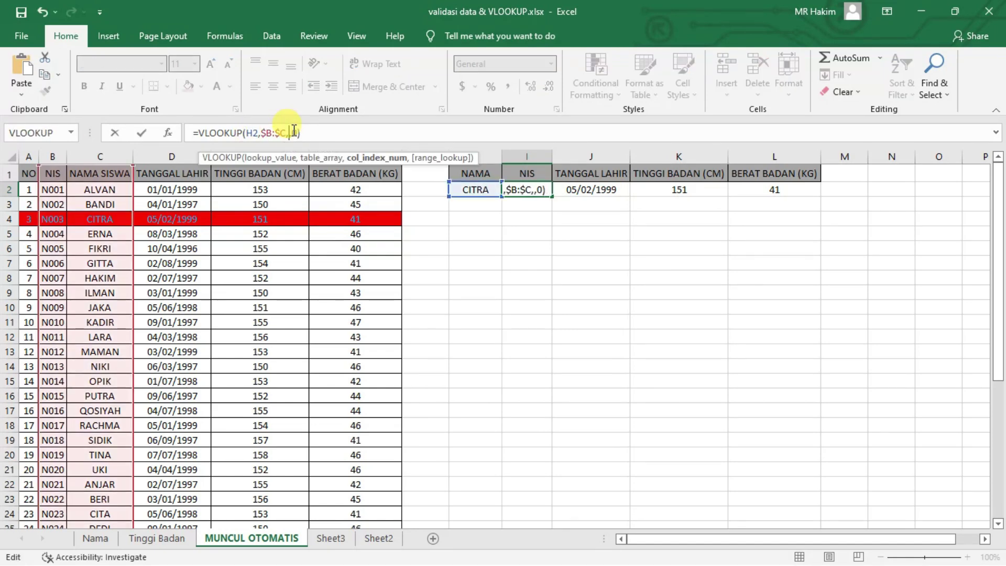
{"action": "type", "text": "2"}
{"action": "key", "text": "Return"}
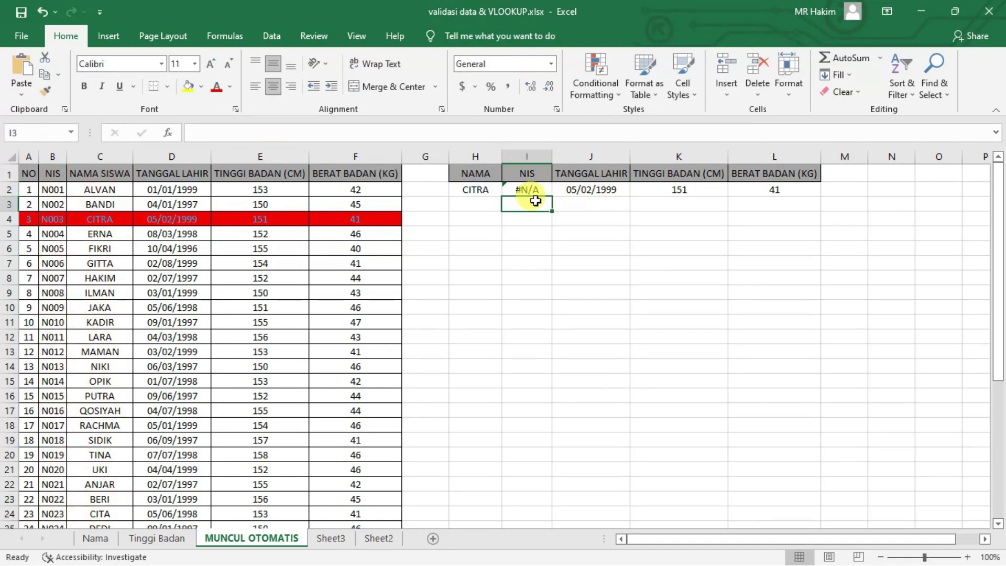
{"action": "left_click", "coordinate": [527, 189]}
{"action": "key", "text": "Delete"}
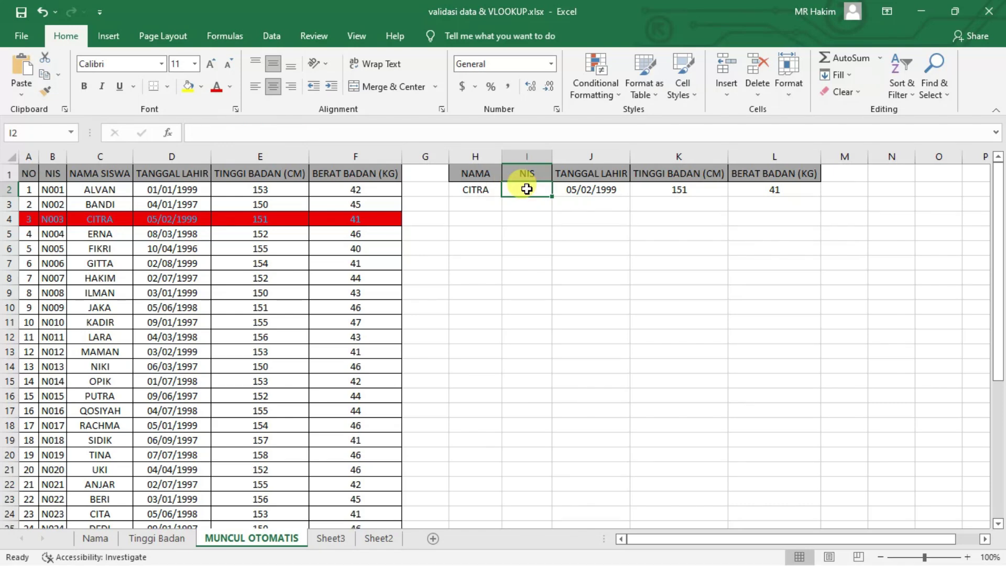
Clear H2, then enter =INDEX(B:B,MATCH(H2,C:C,0)) in I2 with exact match.
{"action": "left_click", "coordinate": [488, 186]}
{"action": "key", "text": "Delete"}
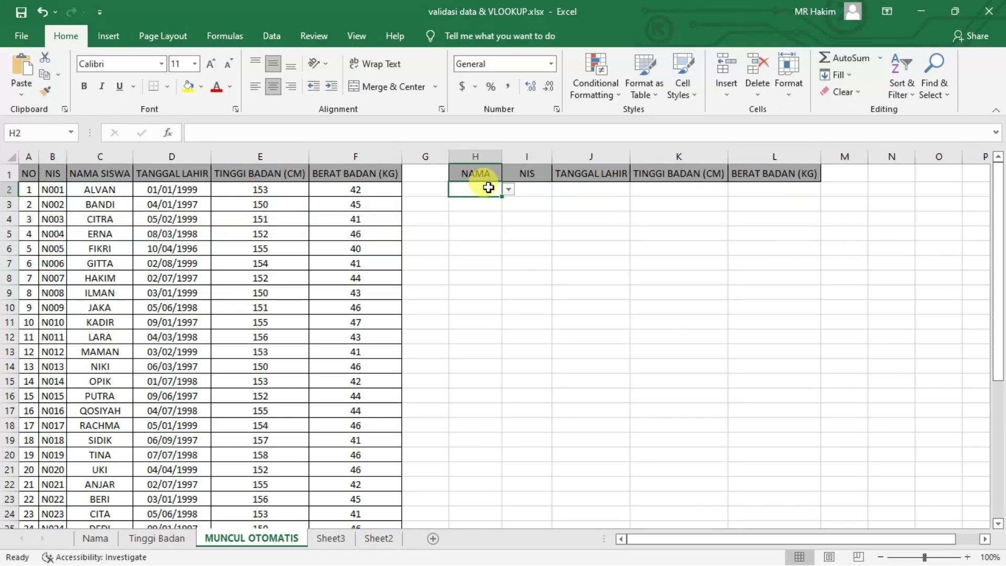
{"action": "left_click", "coordinate": [543, 192]}
{"action": "type", "text": "="}
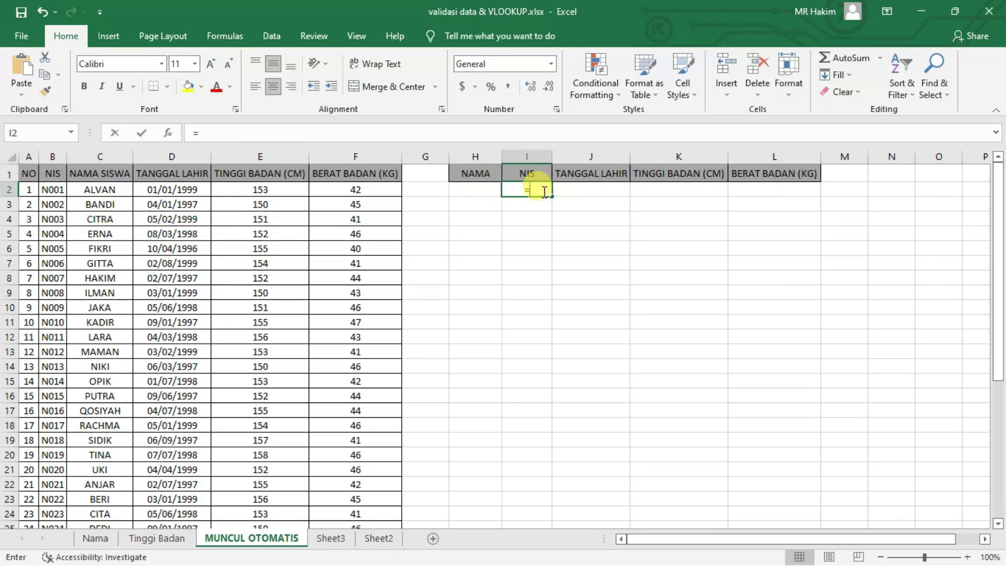
{"action": "type", "text": "INDE"}
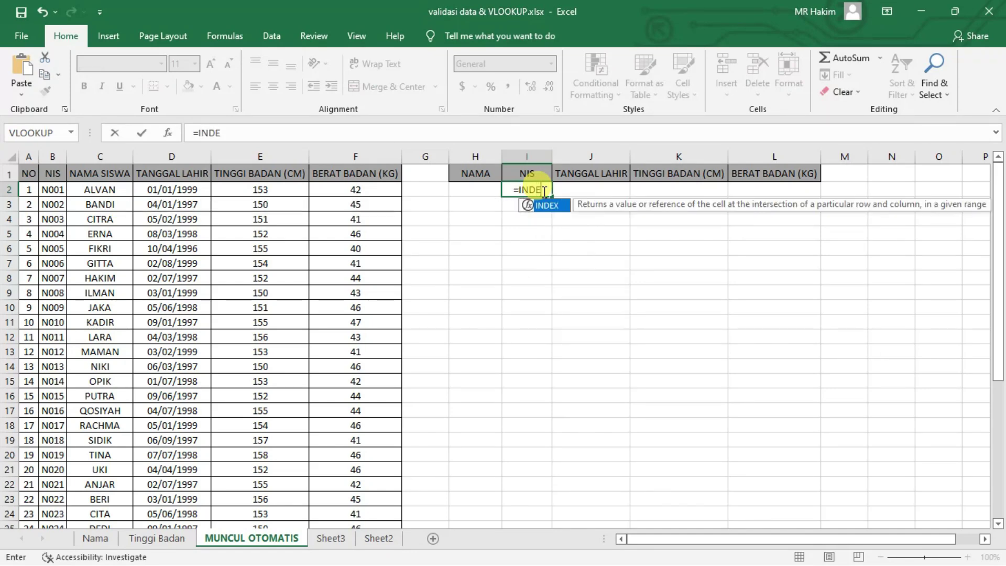
{"action": "double_click", "coordinate": [546, 205]}
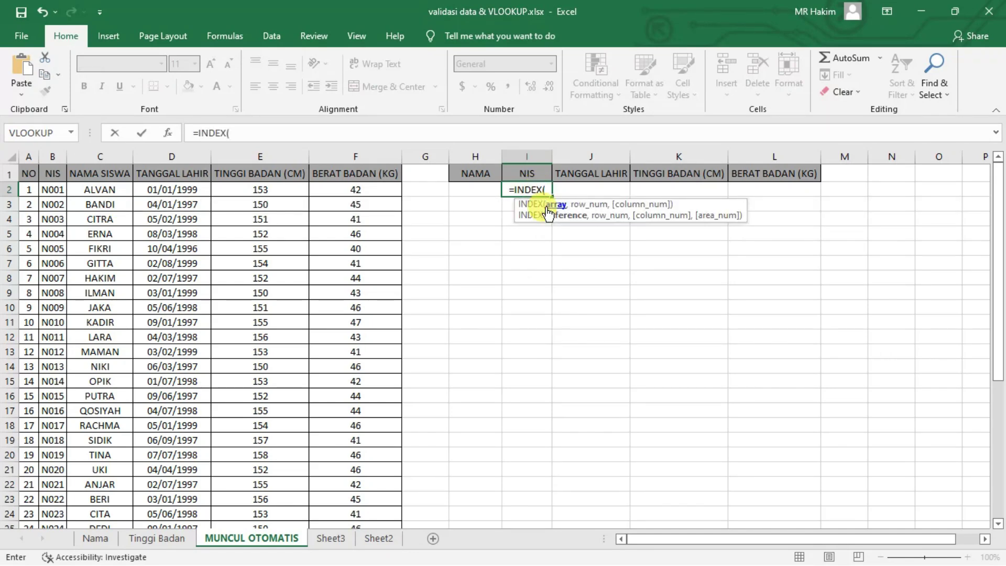
{"action": "left_click", "coordinate": [55, 152]}
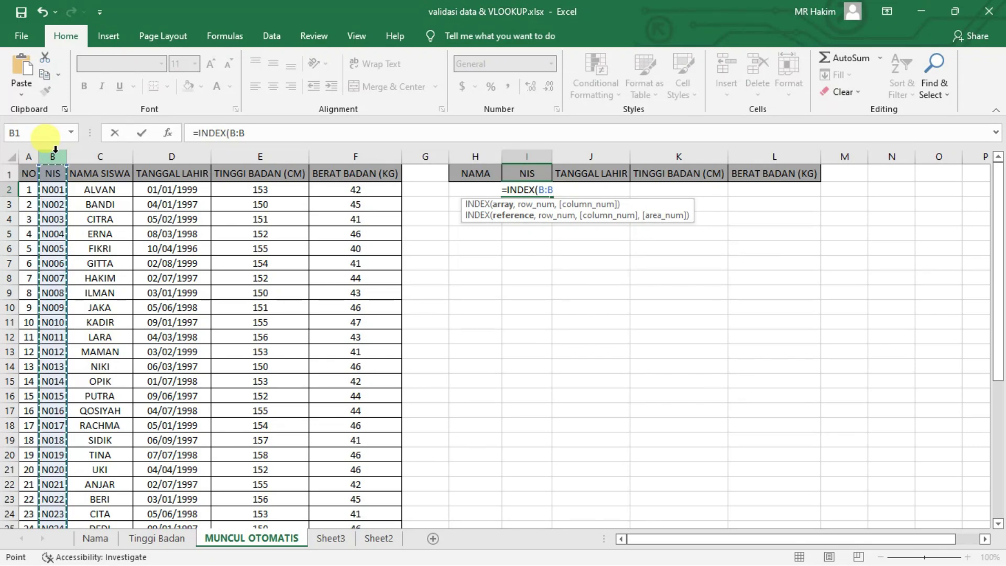
{"action": "type", "text": ","}
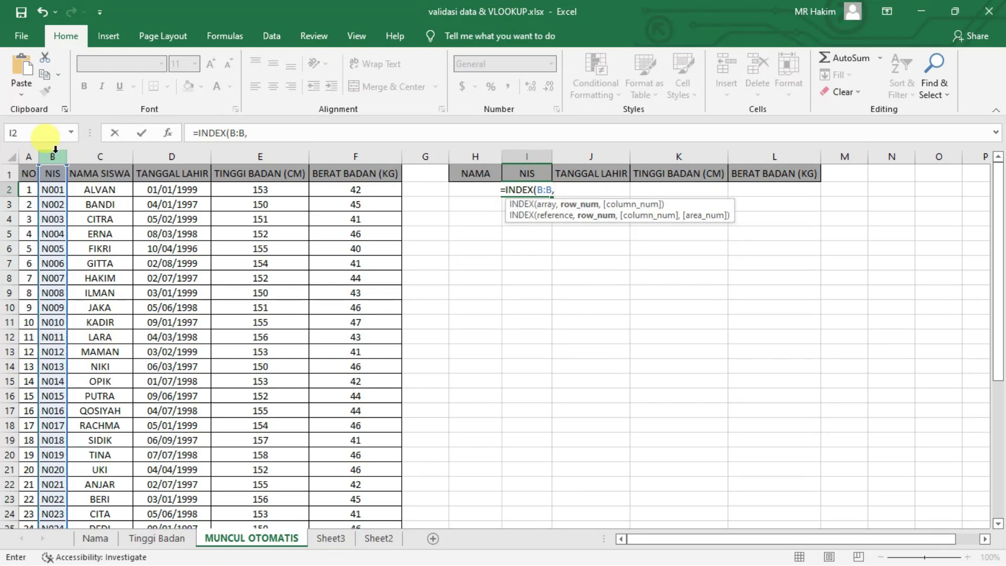
{"action": "type", "text": "MAT"}
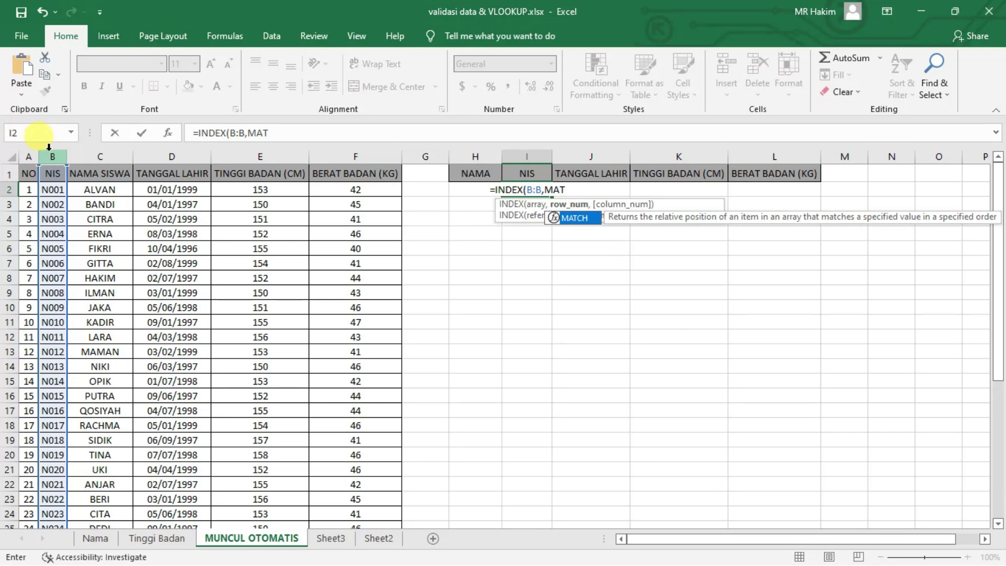
{"action": "double_click", "coordinate": [580, 216]}
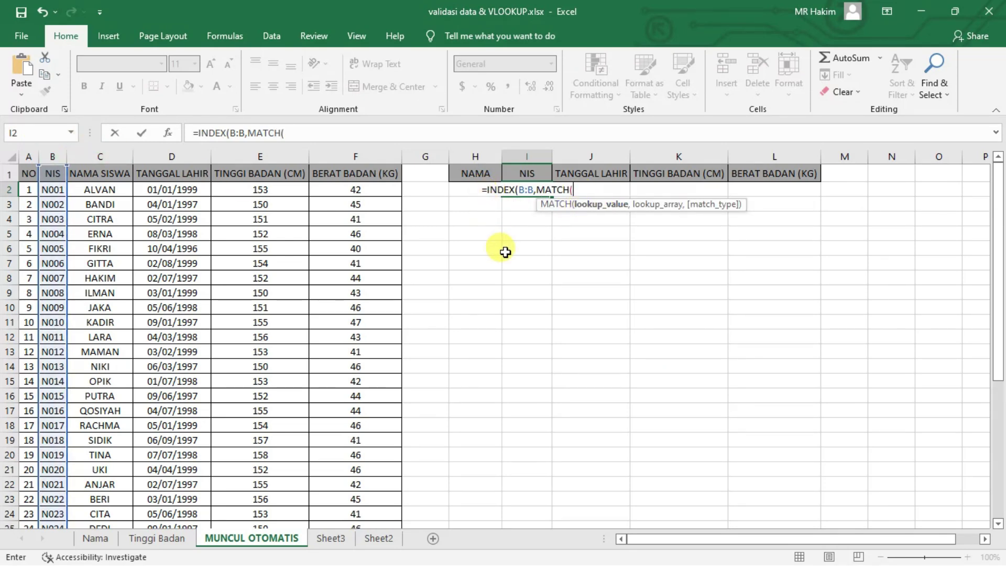
{"action": "type", "text": "H2"}
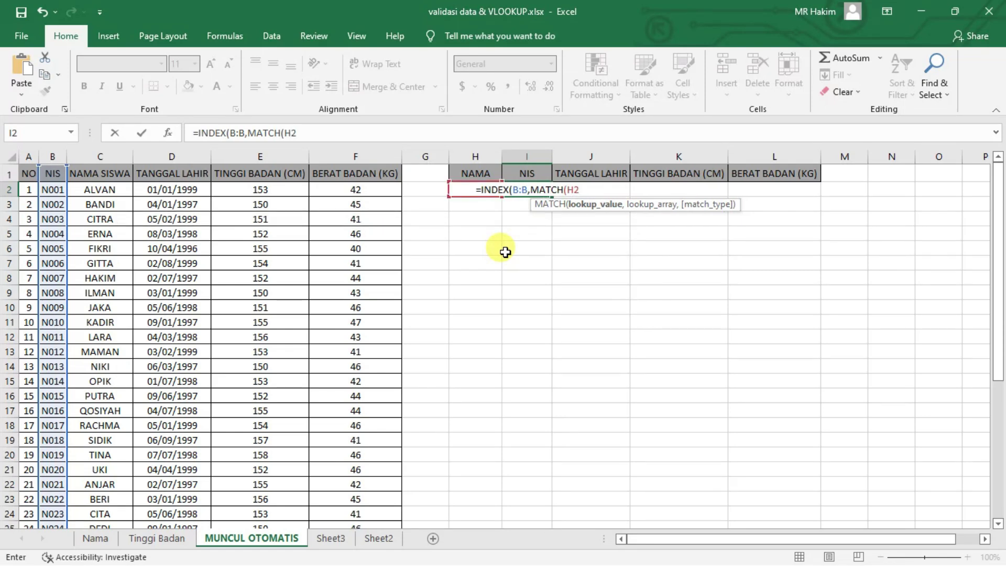
{"action": "type", "text": ","}
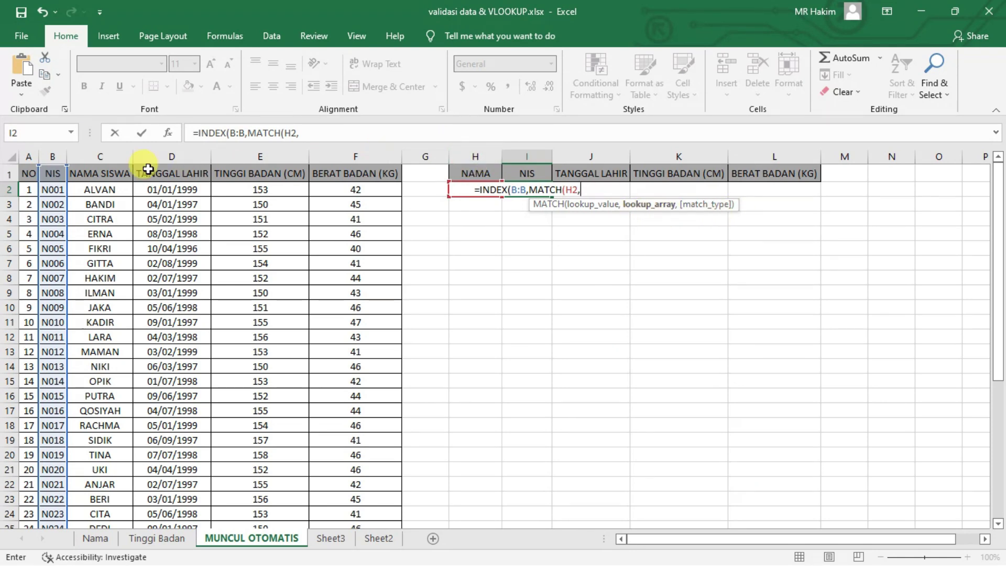
{"action": "left_click", "coordinate": [111, 152]}
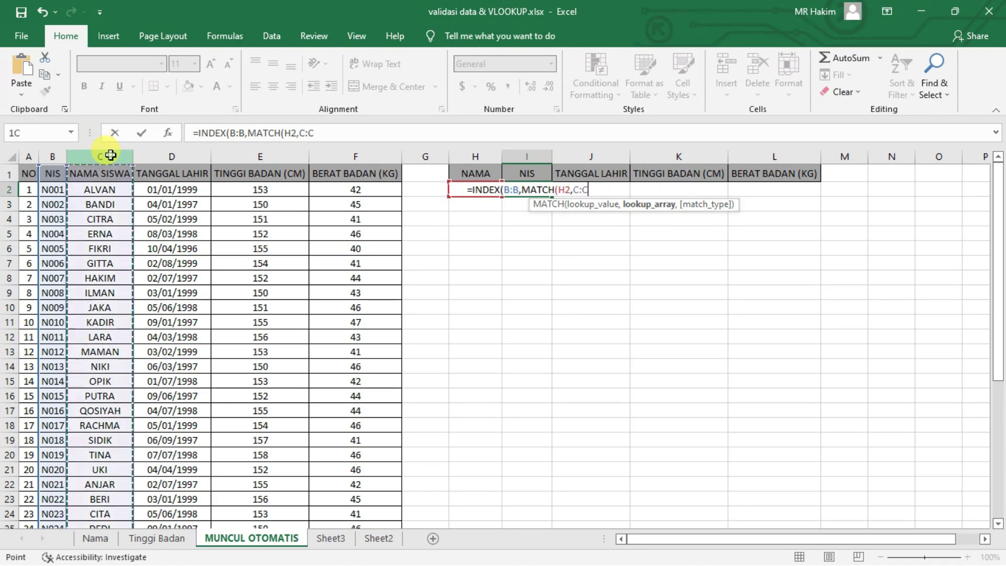
{"action": "type", "text": ",0"}
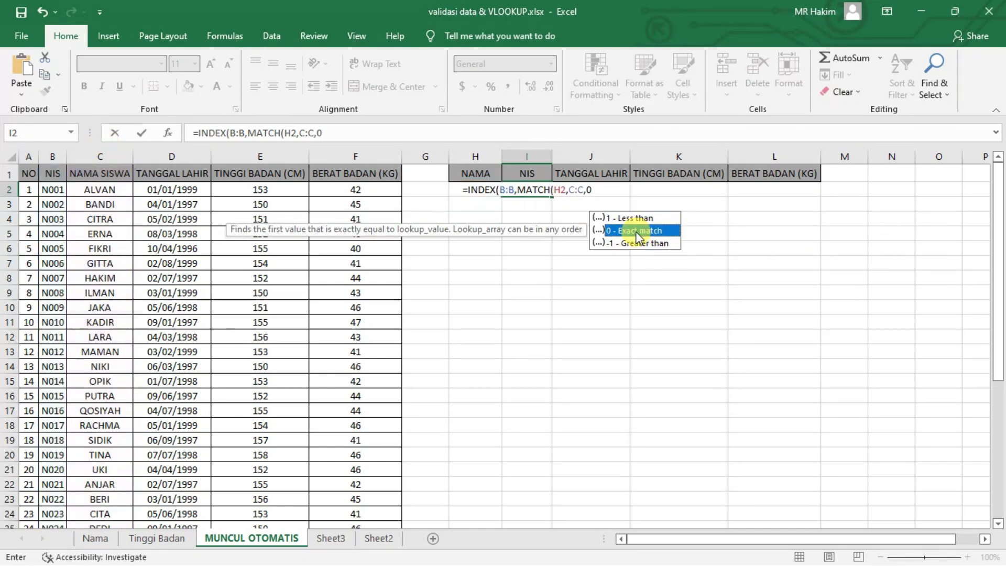
{"action": "double_click", "coordinate": [639, 230]}
{"action": "type", "text": ")"}
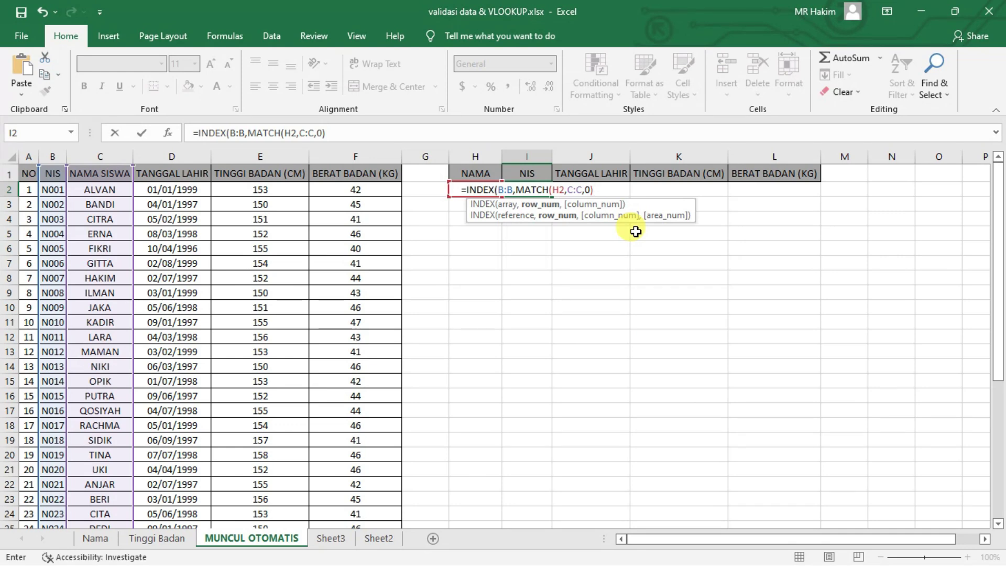
{"action": "type", "text": ")"}
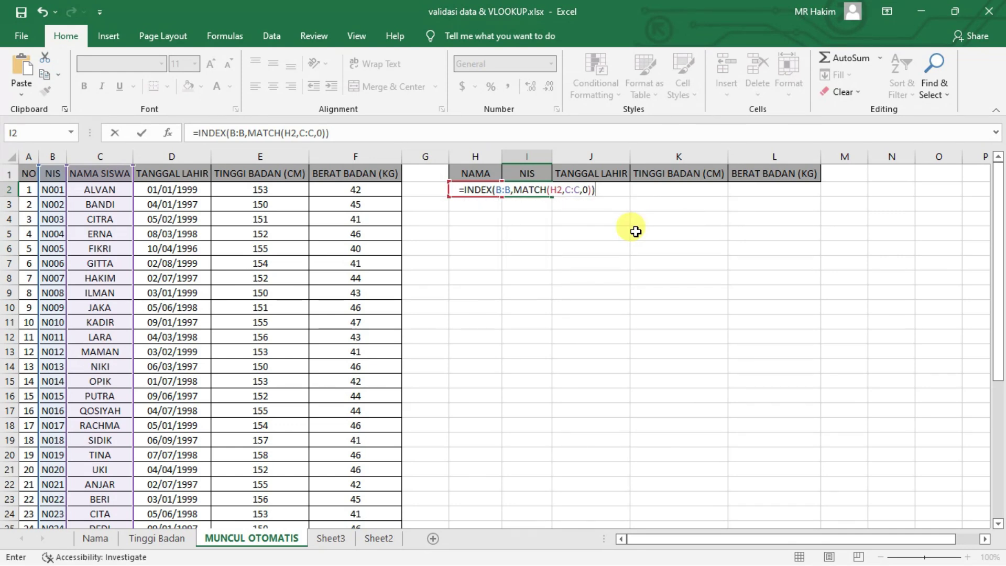
{"action": "key", "text": "Return"}
Choose CITRA again as the name in H2.
{"action": "left_click", "coordinate": [486, 189]}
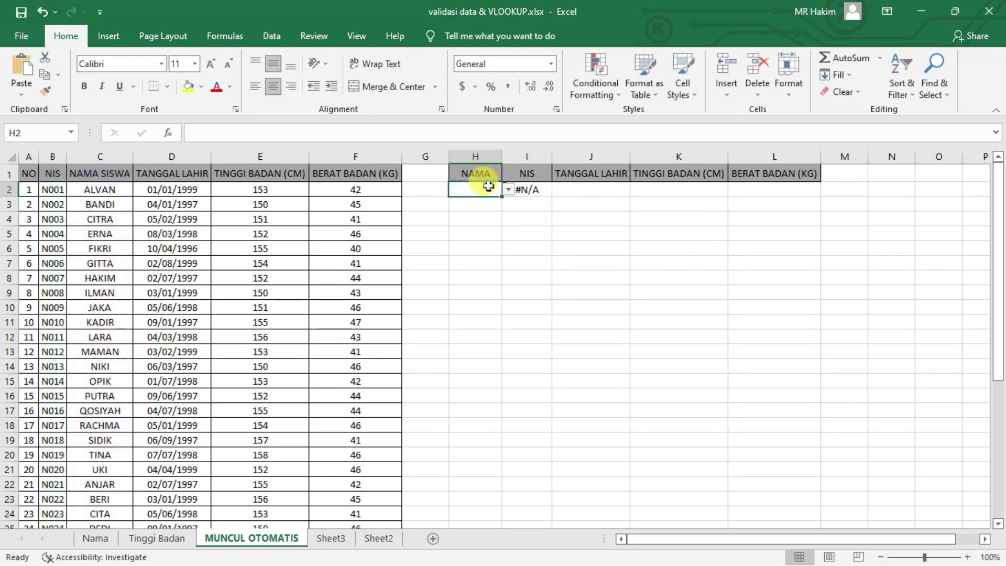
{"action": "left_click", "coordinate": [508, 189]}
{"action": "left_click", "coordinate": [484, 221]}
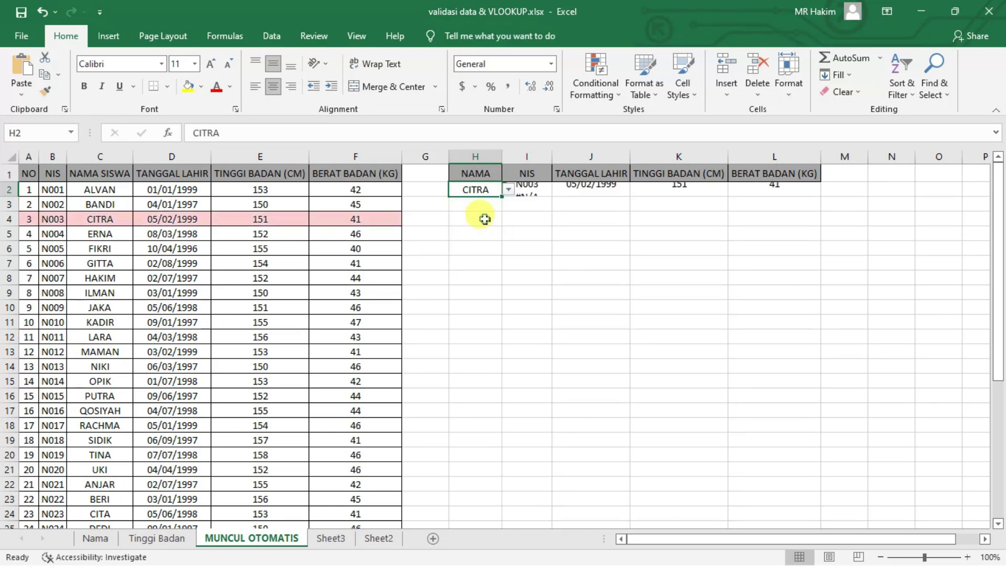
{"action": "left_click", "coordinate": [529, 153]}
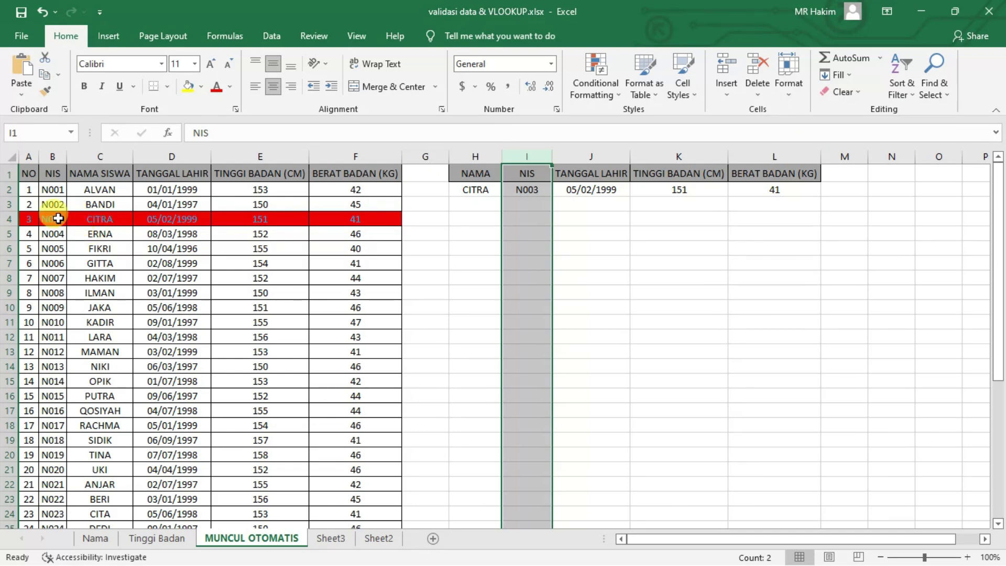
Wrap I2's INDEX/MATCH in IFERROR(...,""), then delete CITRA from H2.
{"action": "left_click", "coordinate": [523, 190]}
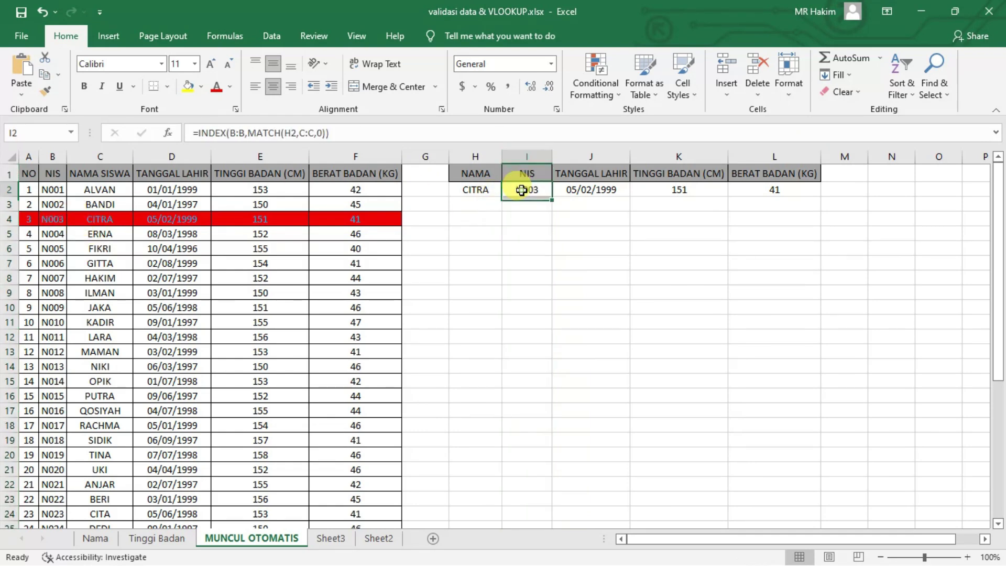
{"action": "left_click", "coordinate": [199, 134]}
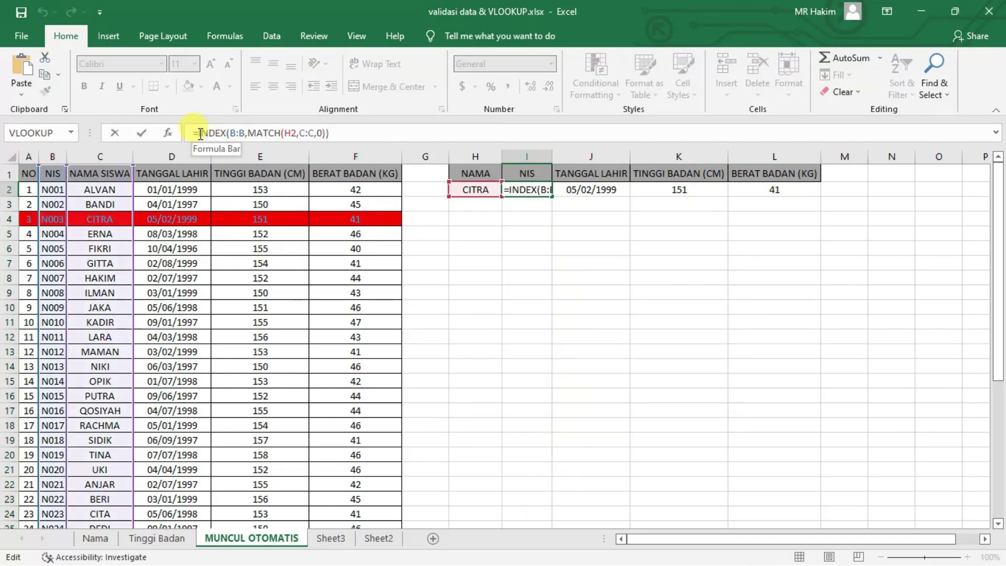
{"action": "type", "text": "IF"}
{"action": "double_click", "coordinate": [240, 172]}
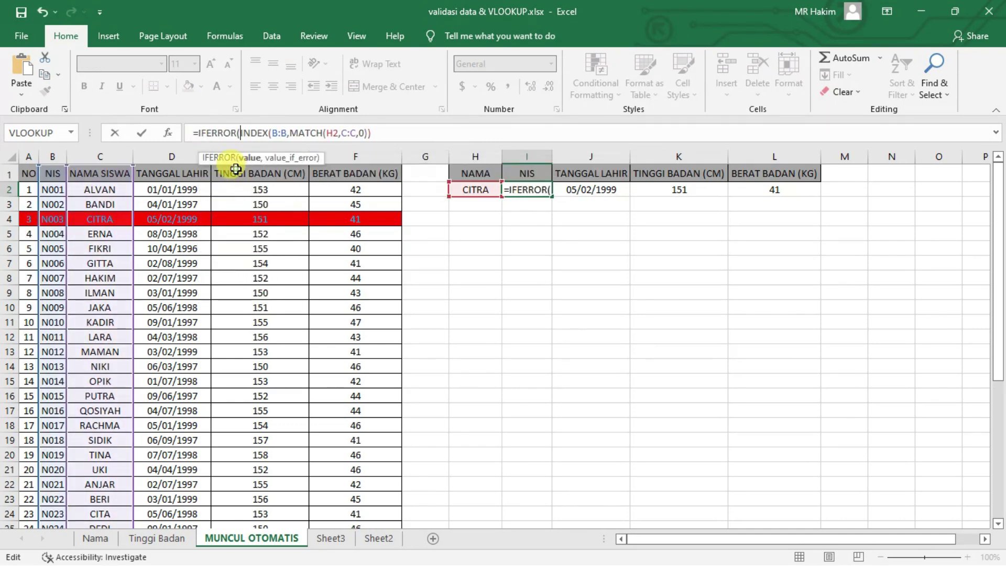
{"action": "left_click", "coordinate": [381, 132]}
{"action": "type", "text": ","}
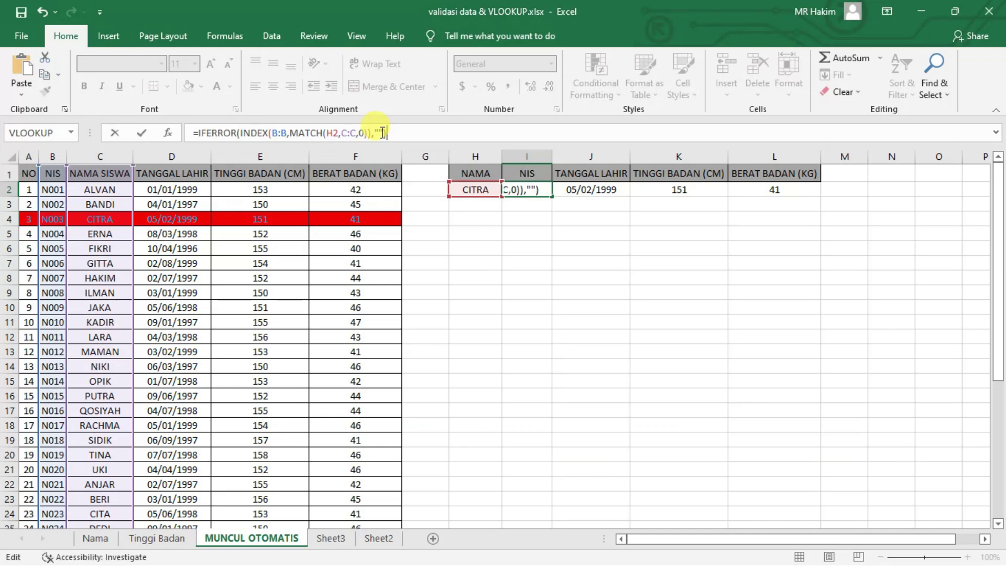
{"action": "key", "text": "Return"}
{"action": "left_click", "coordinate": [470, 190]}
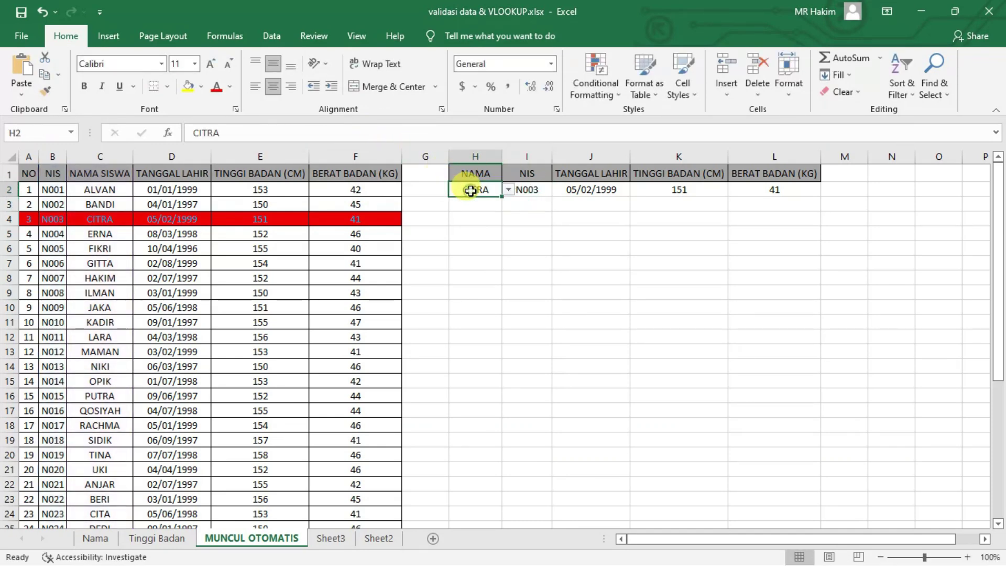
{"action": "key", "text": "Delete"}
Open Sheet3 and review the A1:D14 student table and G:H score columns, ending on D3.
{"action": "left_click", "coordinate": [505, 205]}
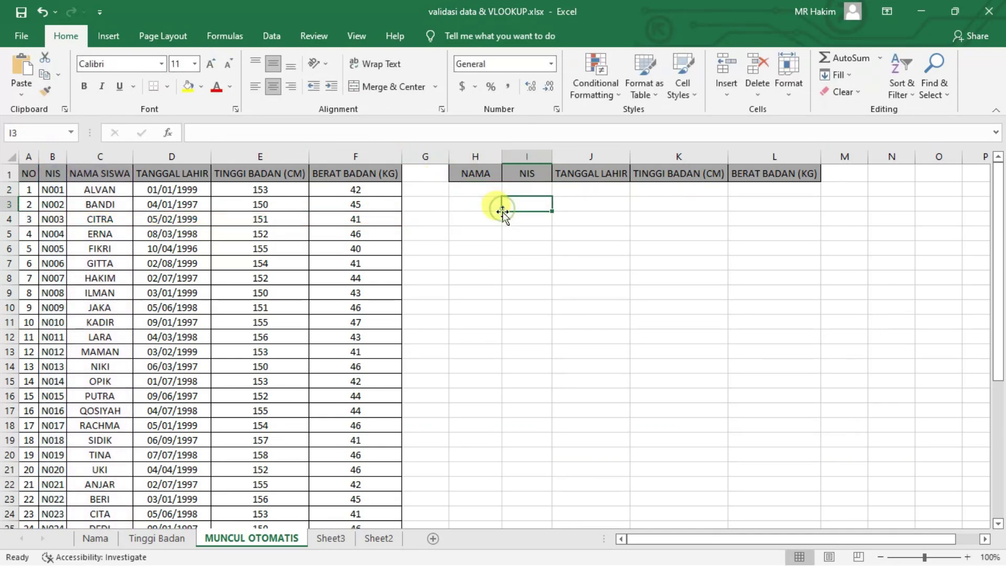
{"action": "left_click", "coordinate": [485, 245]}
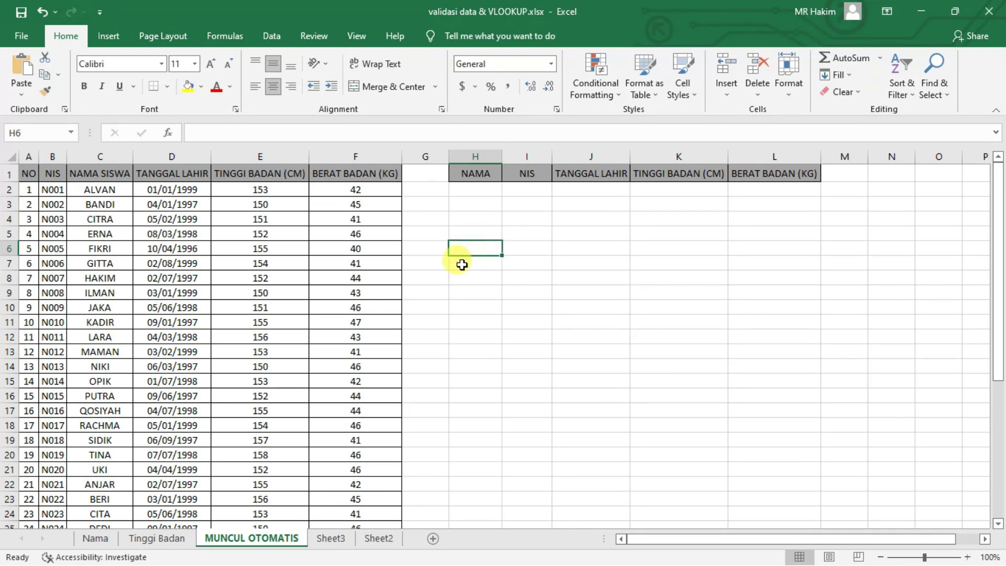
{"action": "left_click", "coordinate": [334, 540]}
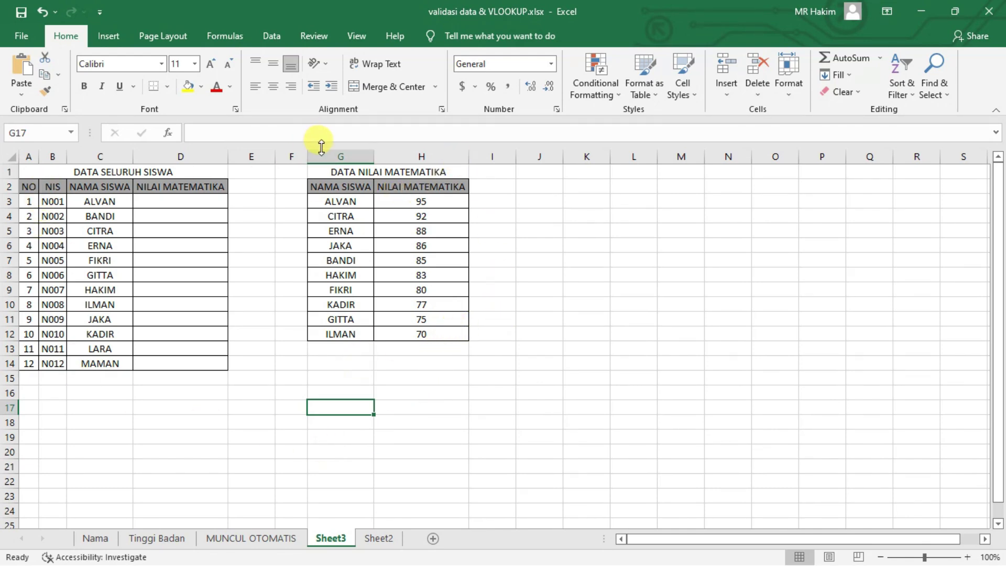
{"action": "left_click_drag", "start_coordinate": [350, 157], "coordinate": [425, 155]}
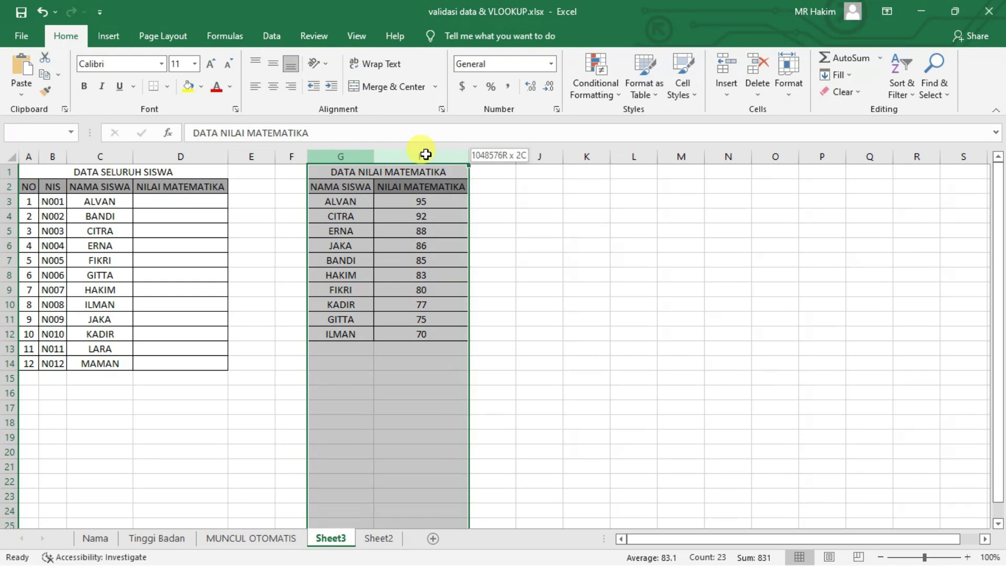
{"action": "left_click", "coordinate": [485, 348]}
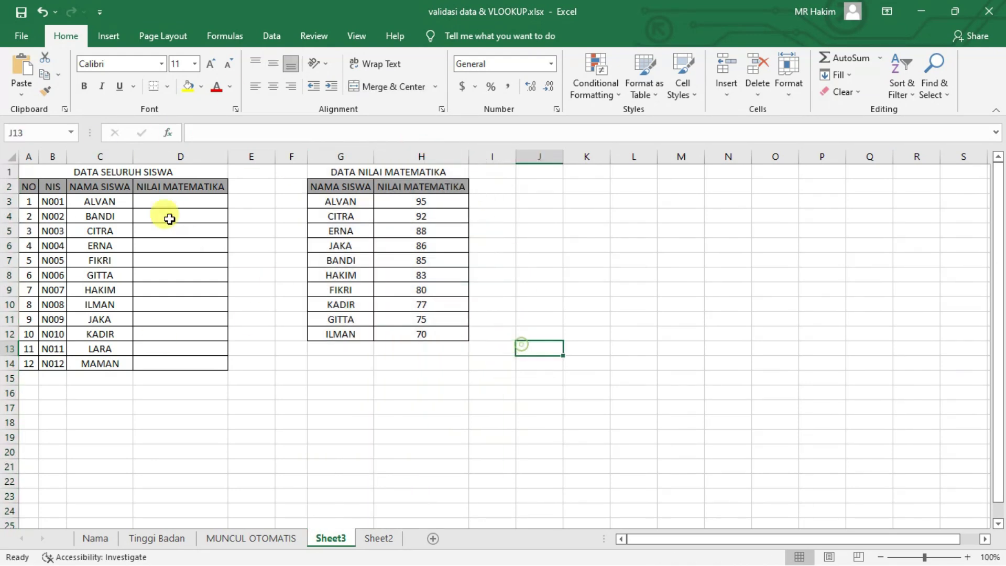
{"action": "left_click", "coordinate": [185, 195]}
{"action": "left_click_drag", "start_coordinate": [68, 171], "coordinate": [150, 364]}
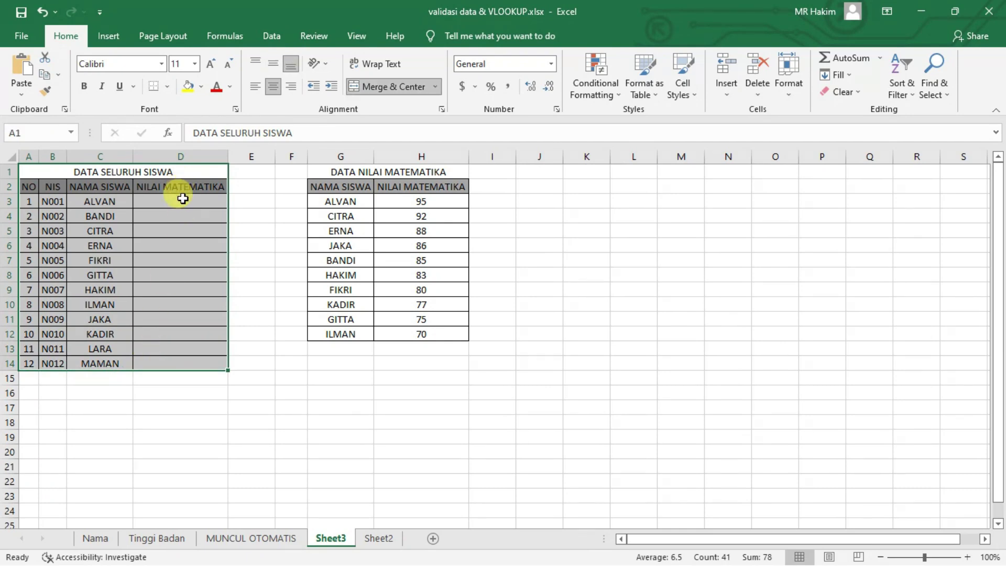
{"action": "left_click", "coordinate": [182, 199]}
{"action": "left_click_drag", "start_coordinate": [338, 156], "coordinate": [430, 149]}
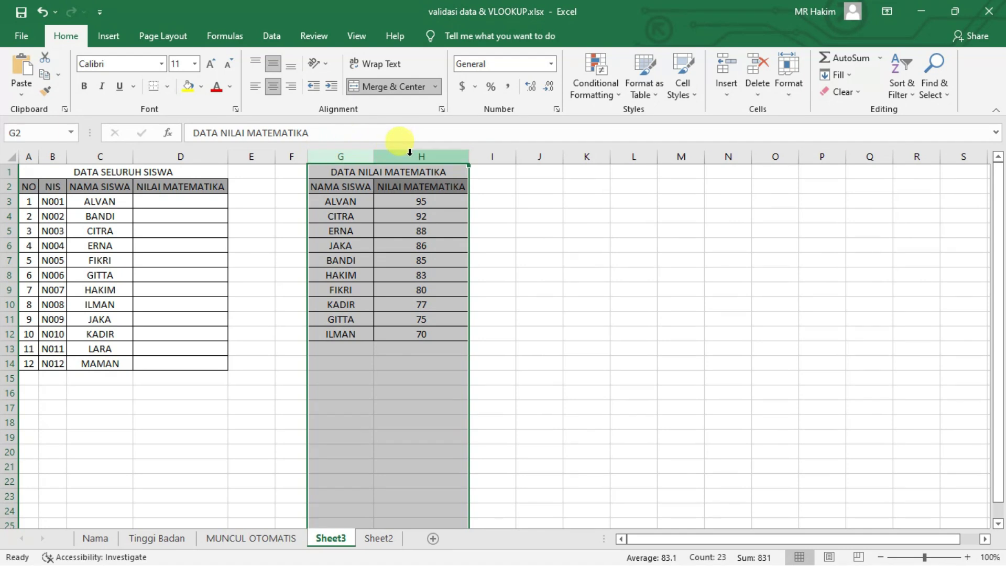
{"action": "left_click", "coordinate": [183, 203]}
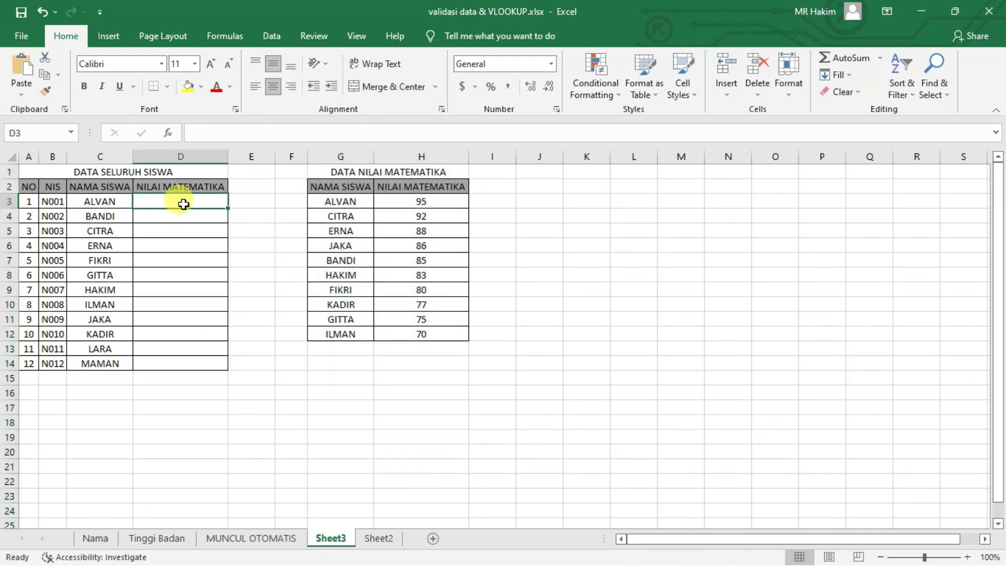
Insert =VLOOKUP(C3,$G:$H,2,0) in D3, returning ALVAN's score of 95.
{"action": "left_click", "coordinate": [168, 133]}
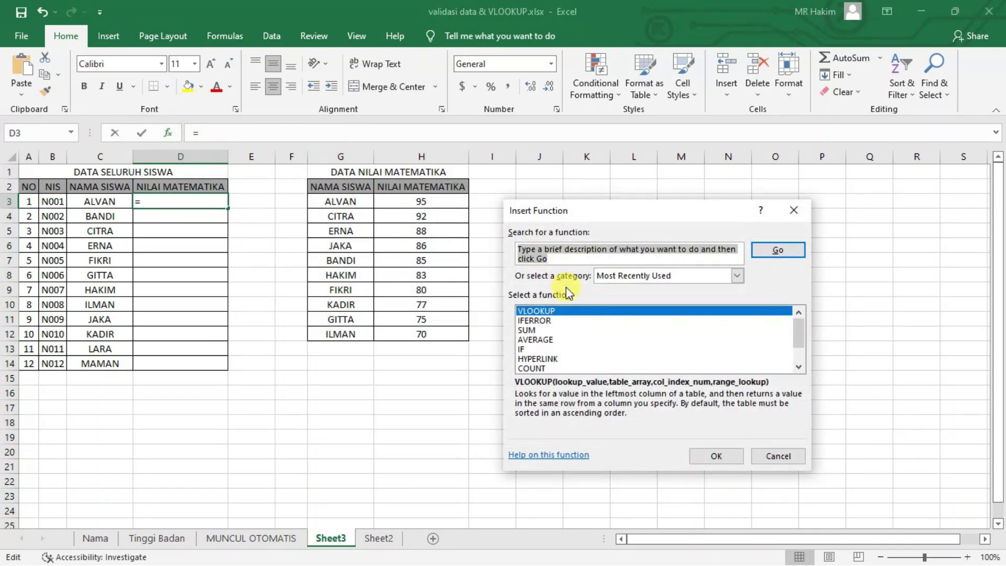
{"action": "double_click", "coordinate": [551, 311]}
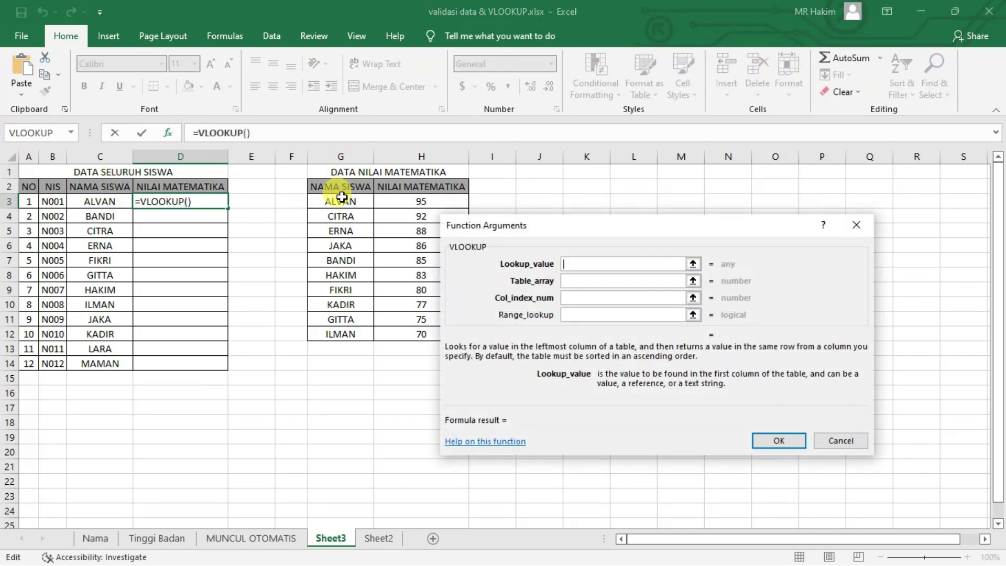
{"action": "left_click", "coordinate": [114, 203]}
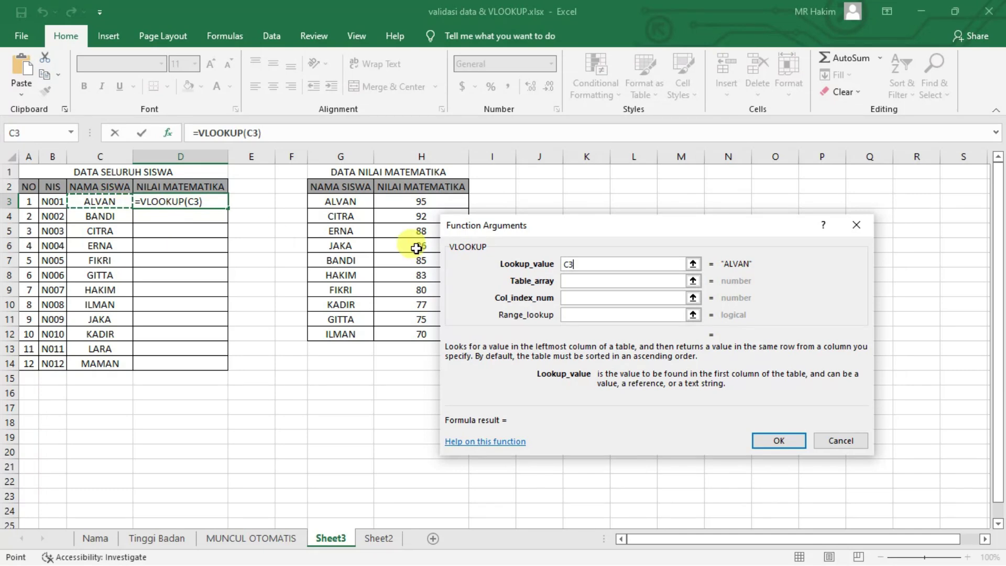
{"action": "left_click", "coordinate": [572, 281]}
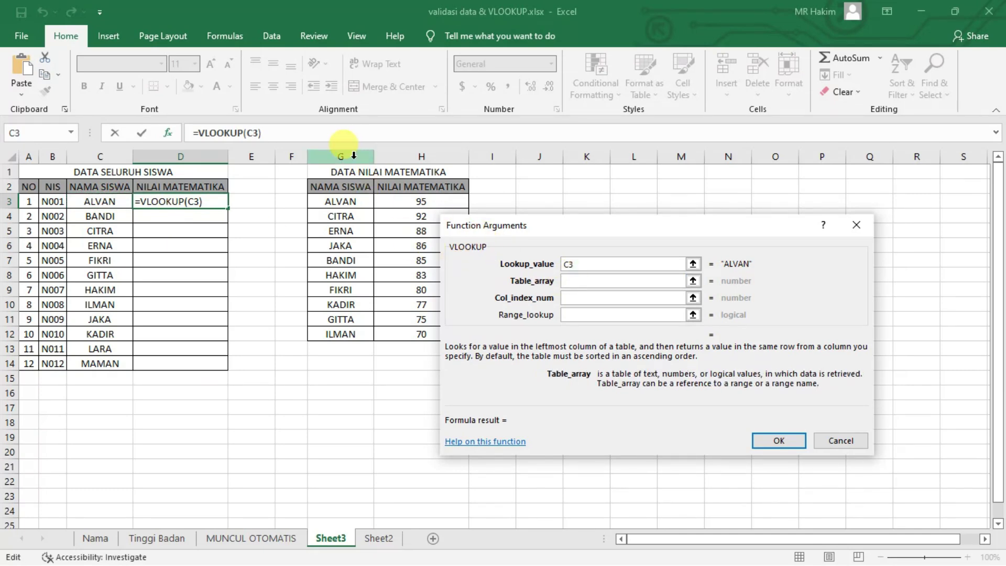
{"action": "left_click_drag", "start_coordinate": [353, 155], "coordinate": [422, 156]}
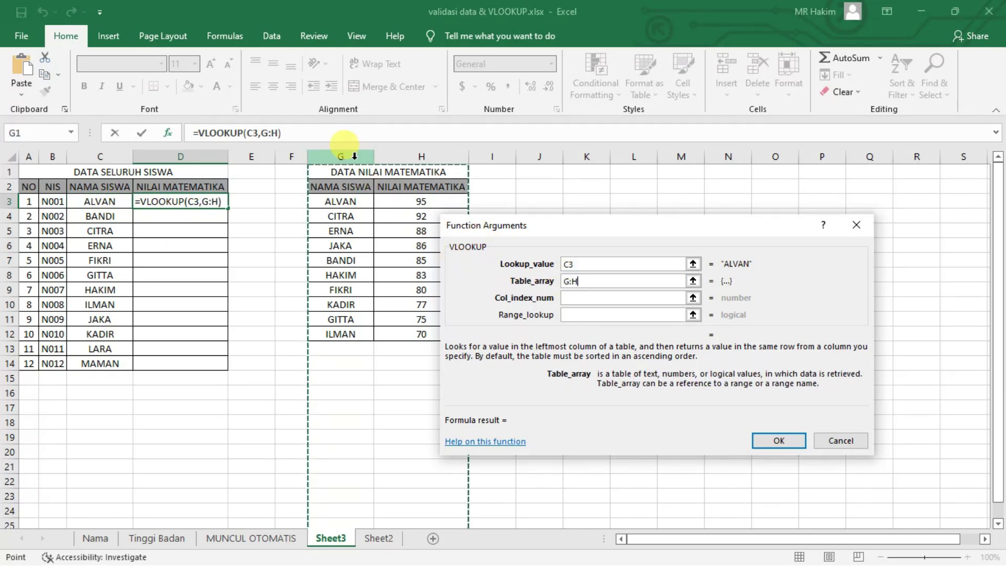
{"action": "key", "text": "F4"}
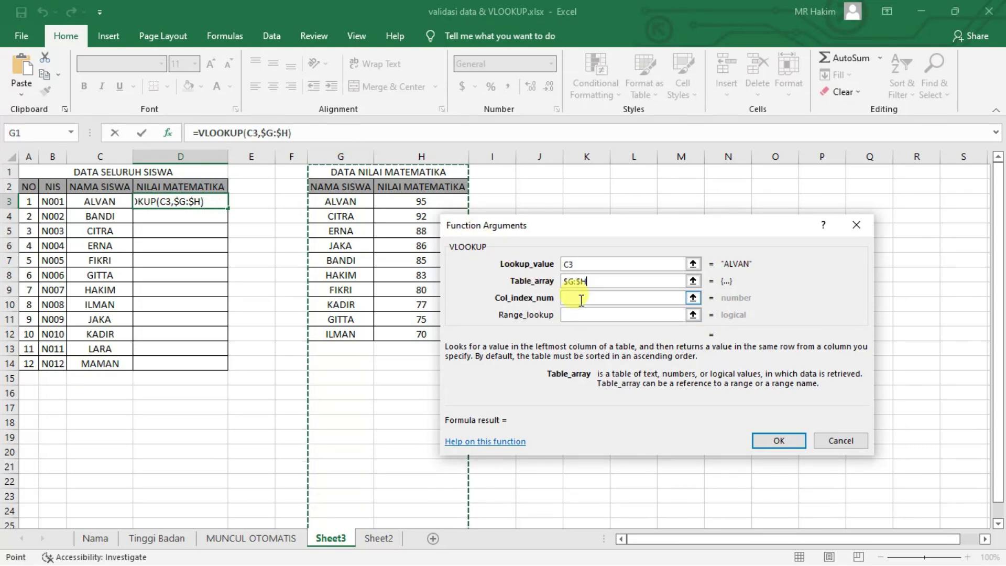
{"action": "left_click", "coordinate": [578, 297]}
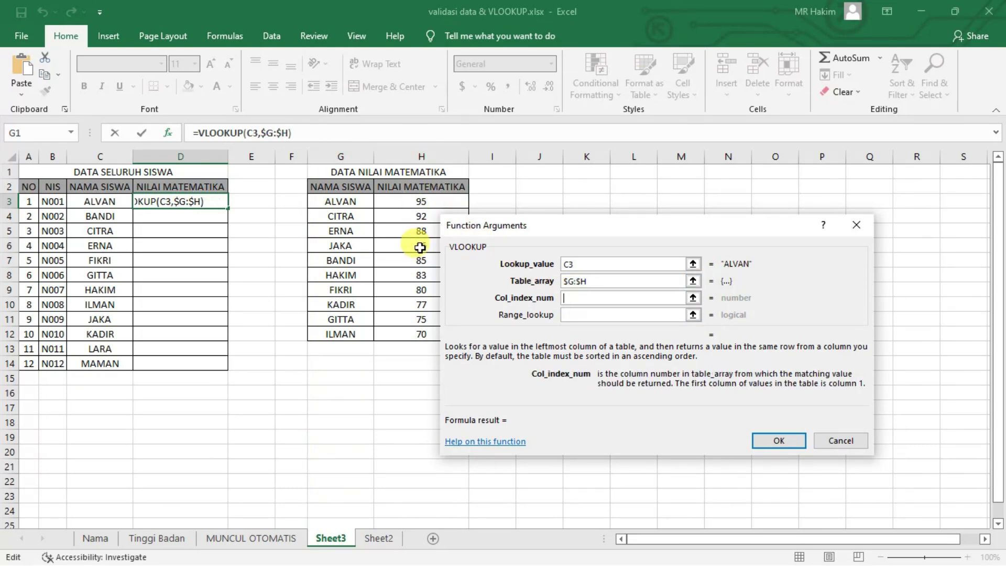
{"action": "type", "text": "2"}
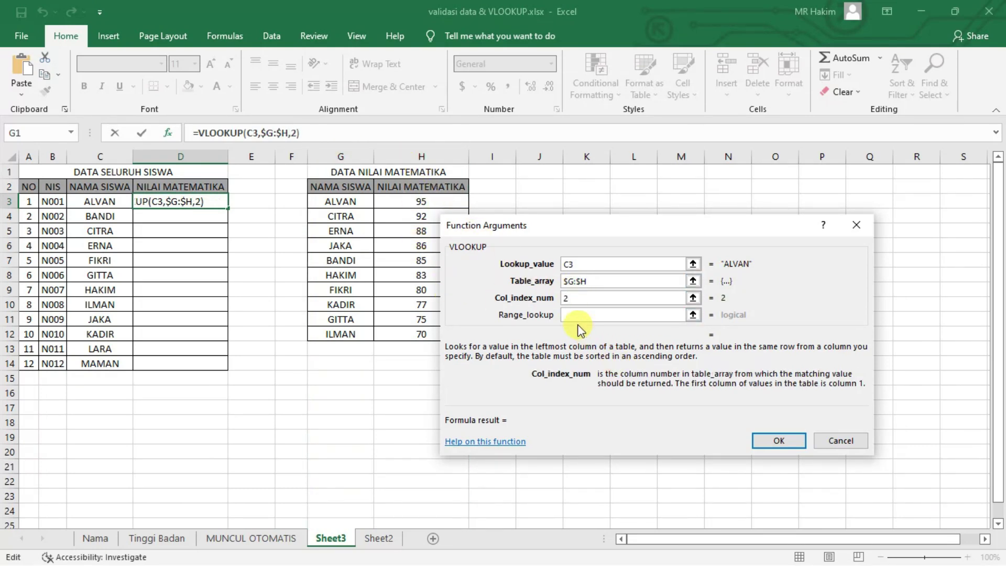
{"action": "left_click", "coordinate": [575, 316]}
{"action": "type", "text": "0"}
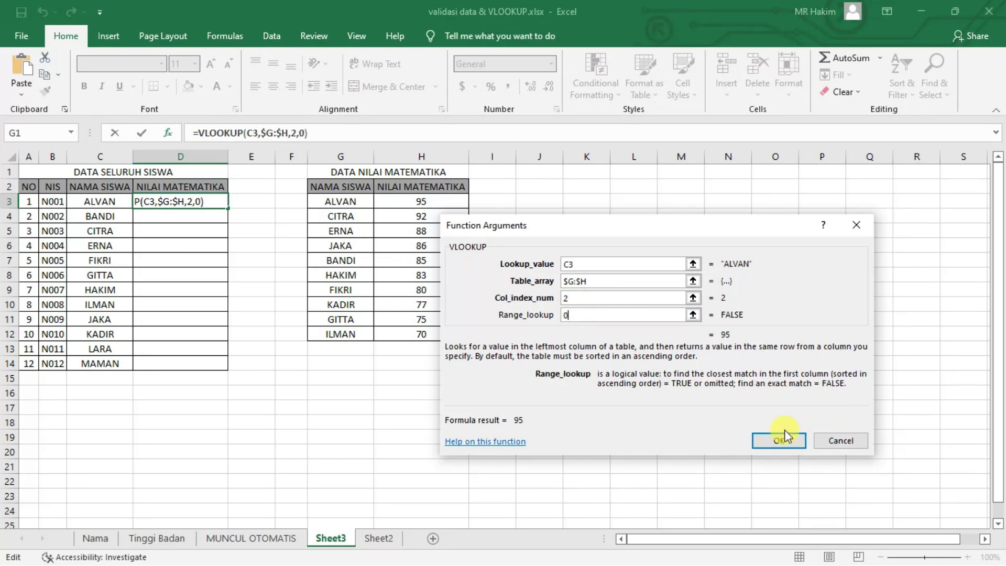
{"action": "left_click", "coordinate": [785, 438]}
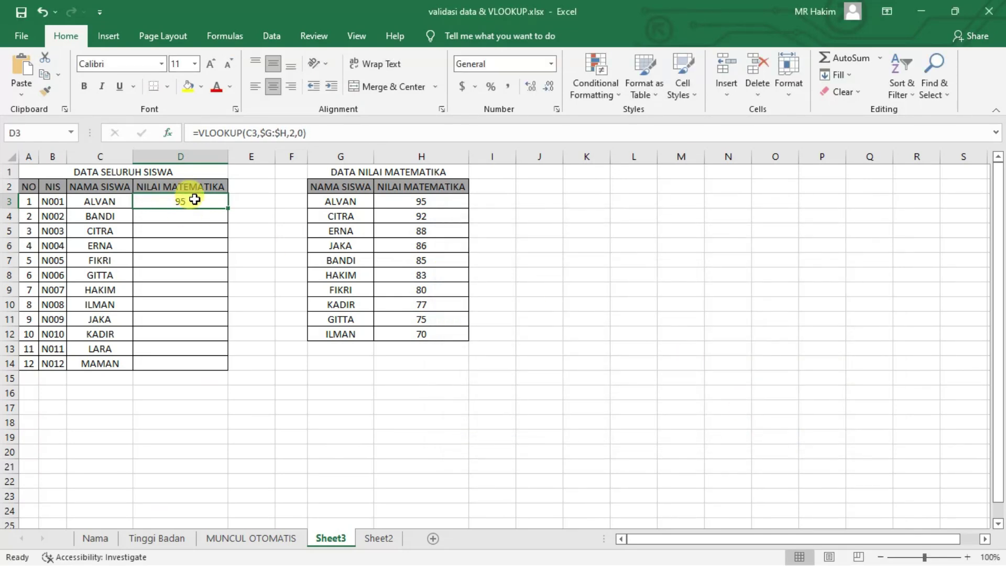
Fill D3's VLOOKUP down to D14, with LARA and MAMAN showing #N/A.
{"action": "left_click_drag", "start_coordinate": [228, 209], "coordinate": [227, 373]}
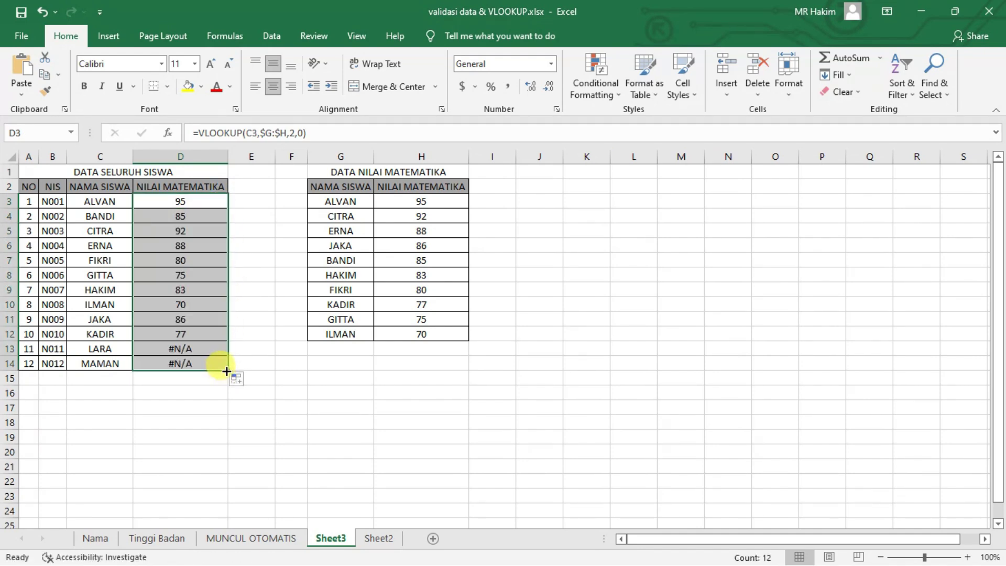
{"action": "left_click", "coordinate": [174, 214]}
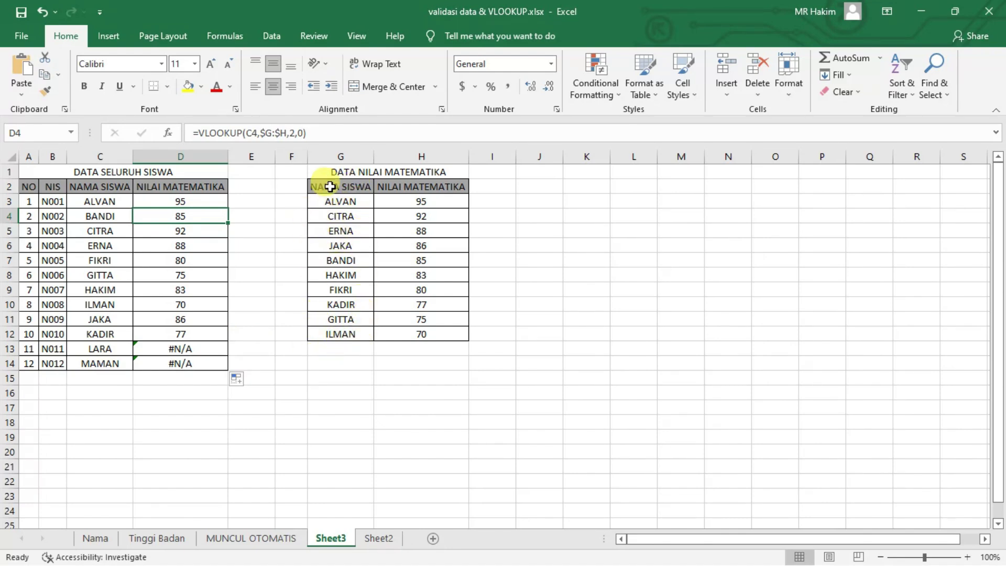
Add LARA with a score of 90 below the score table in row 13.
{"action": "left_click", "coordinate": [337, 352]}
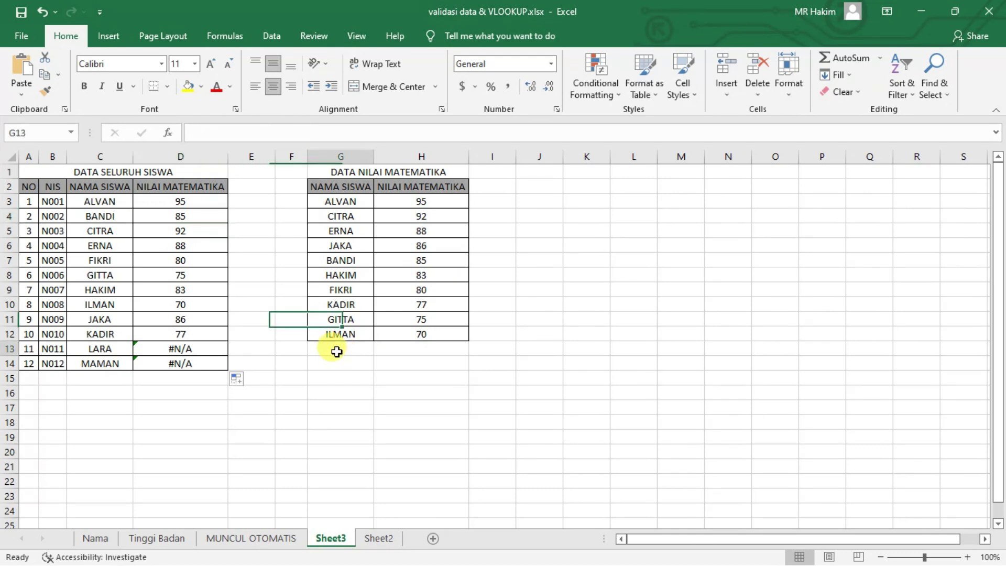
{"action": "type", "text": "LARA"}
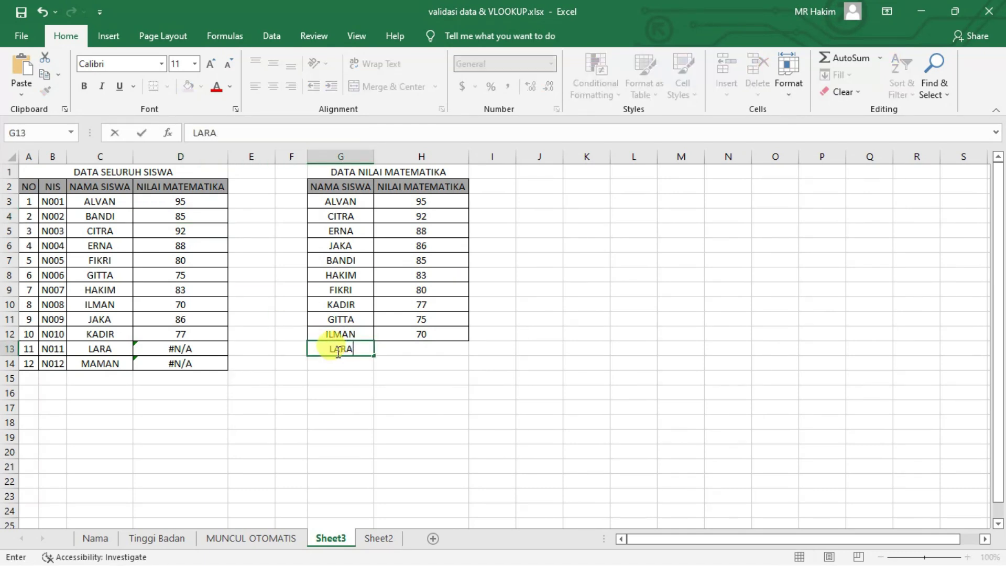
{"action": "left_click", "coordinate": [426, 353]}
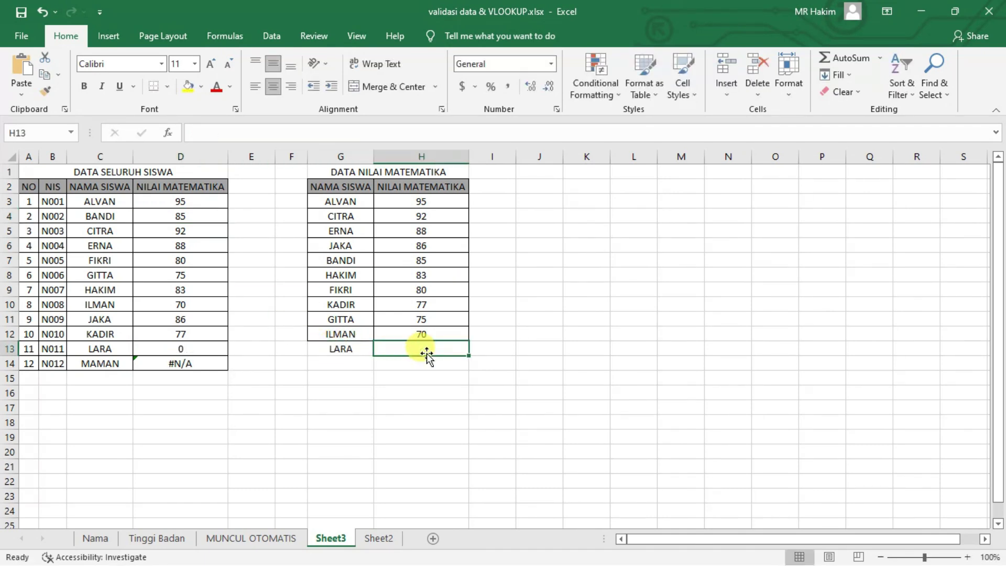
{"action": "type", "text": "90"}
{"action": "key", "text": "Return"}
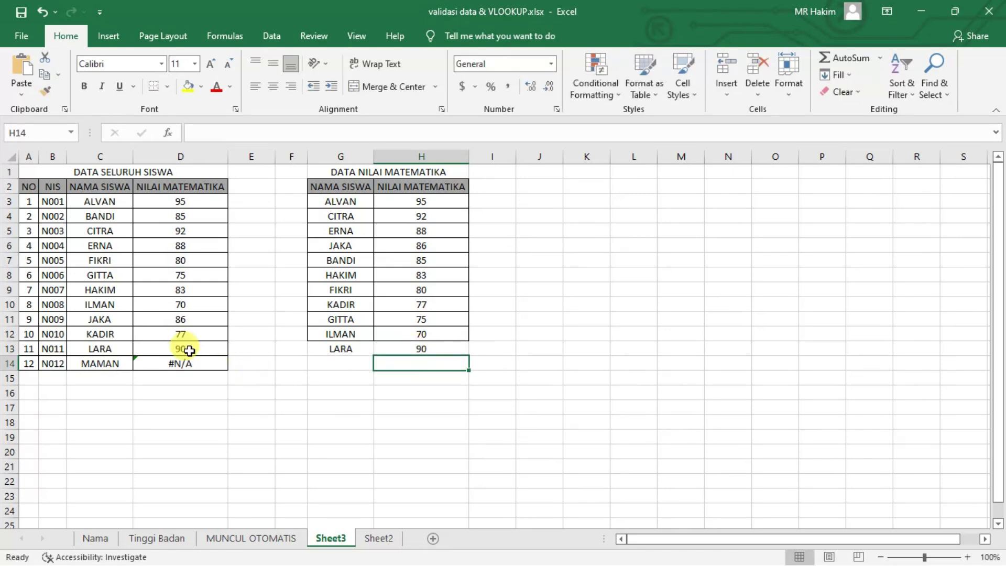
Undo the LARA entry so her D13 lookup shows #N/A again.
{"action": "left_click", "coordinate": [183, 348]}
{"action": "left_click", "coordinate": [406, 350]}
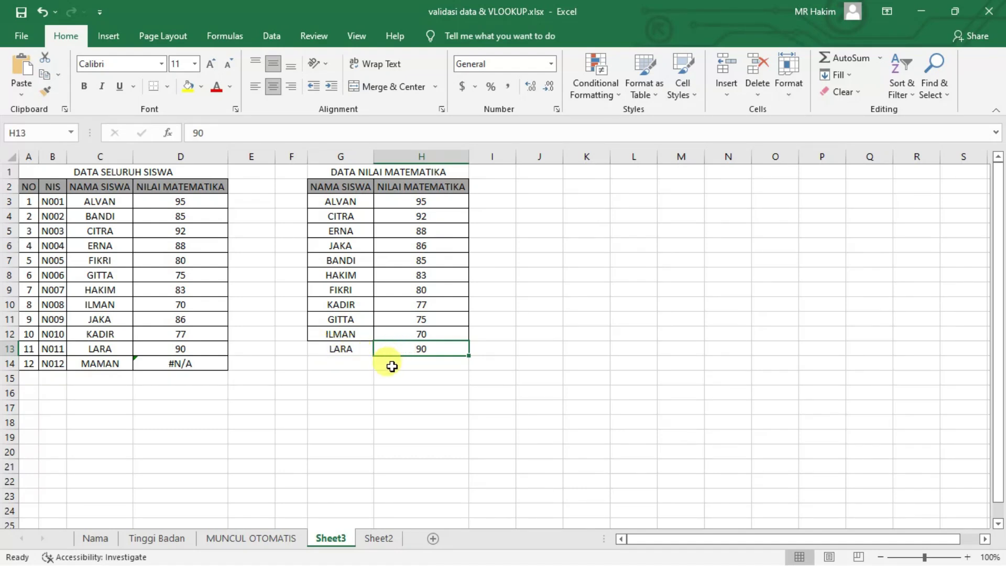
{"action": "key", "text": "ctrl+z"}
{"action": "key", "text": "ctrl+z"}
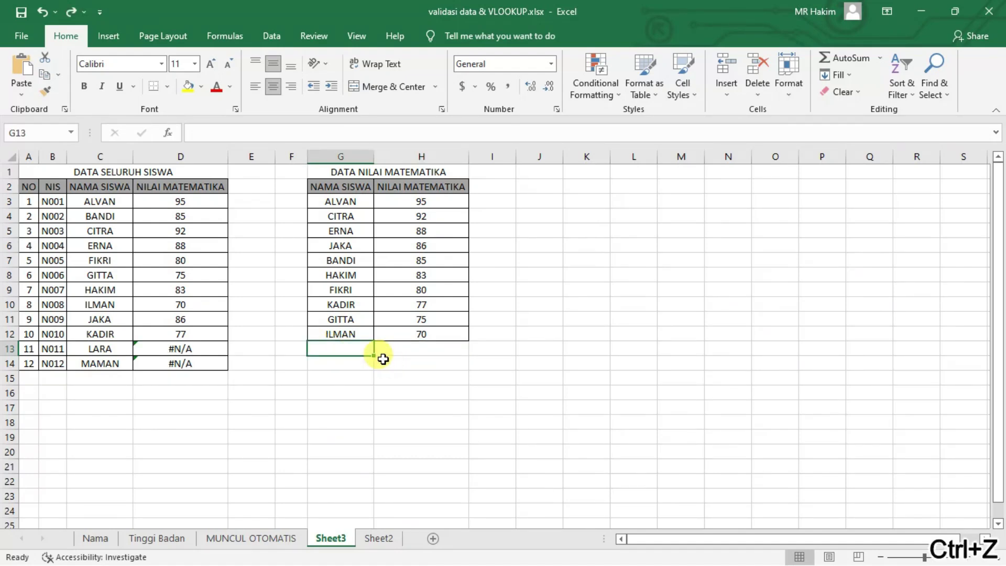
{"action": "left_click", "coordinate": [215, 349]}
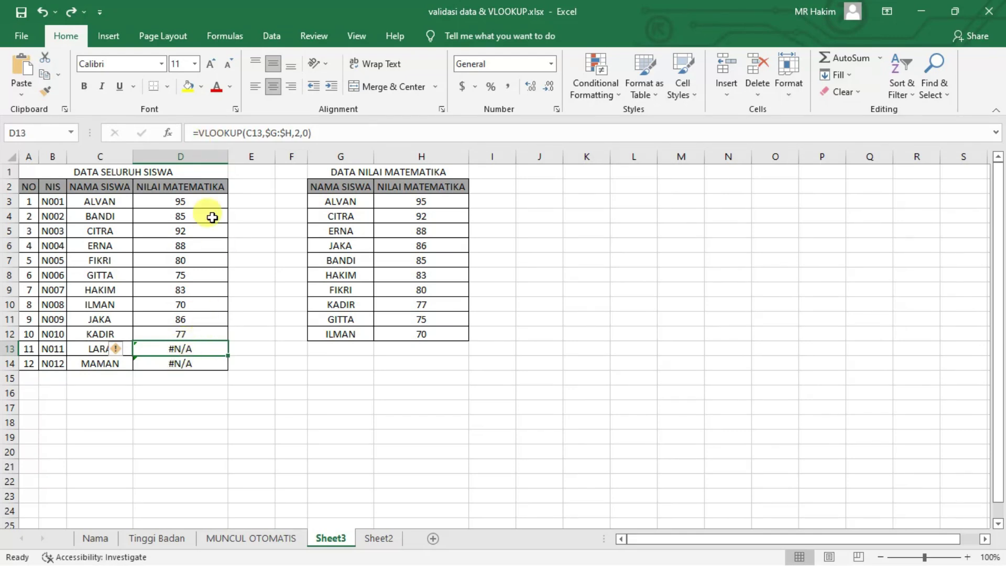
Wrap D13's VLOOKUP in IFERROR showing TIDAK IKUT UJIAN and fill it down to D14.
{"action": "left_click", "coordinate": [199, 133]}
{"action": "type", "text": "I"}
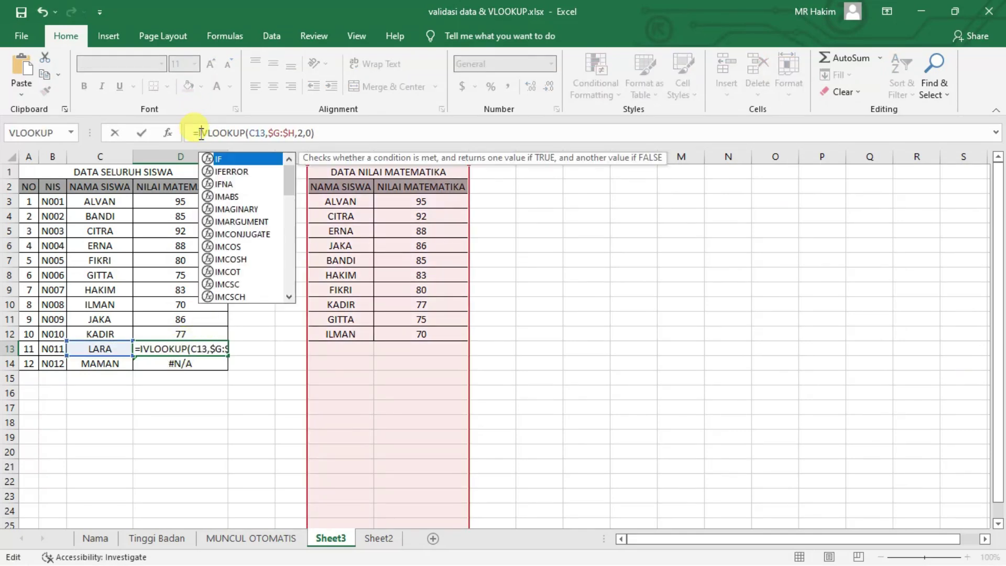
{"action": "type", "text": "F"}
{"action": "double_click", "coordinate": [227, 172]}
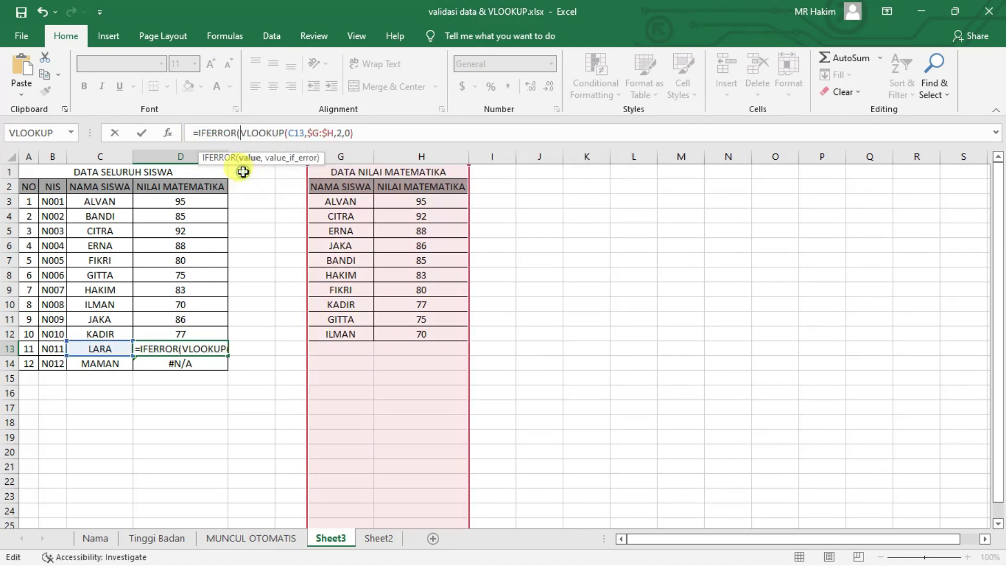
{"action": "left_click", "coordinate": [369, 134]}
{"action": "type", "text": ",\"TIDAK IK"}
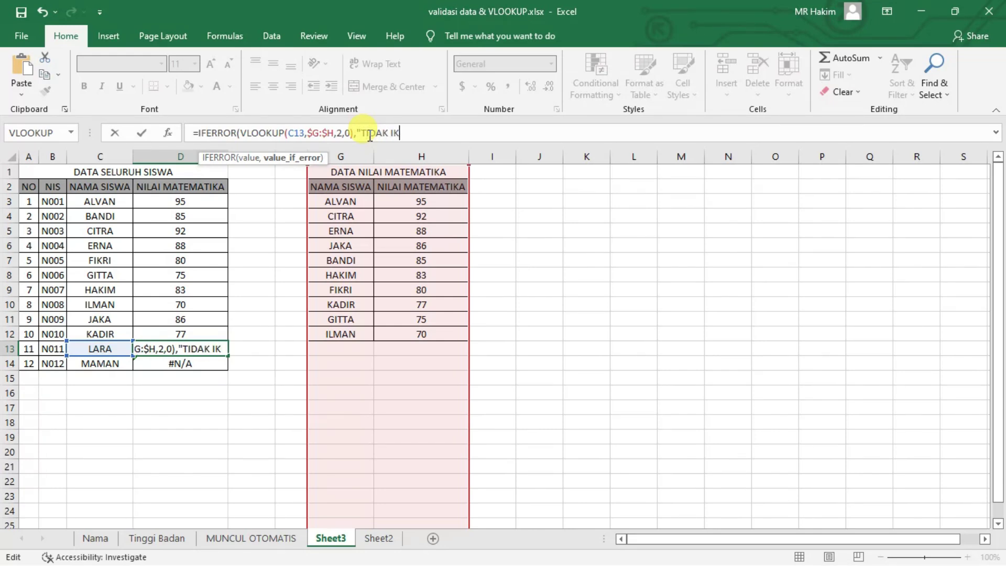
{"action": "type", "text": "UT UJIAN"}
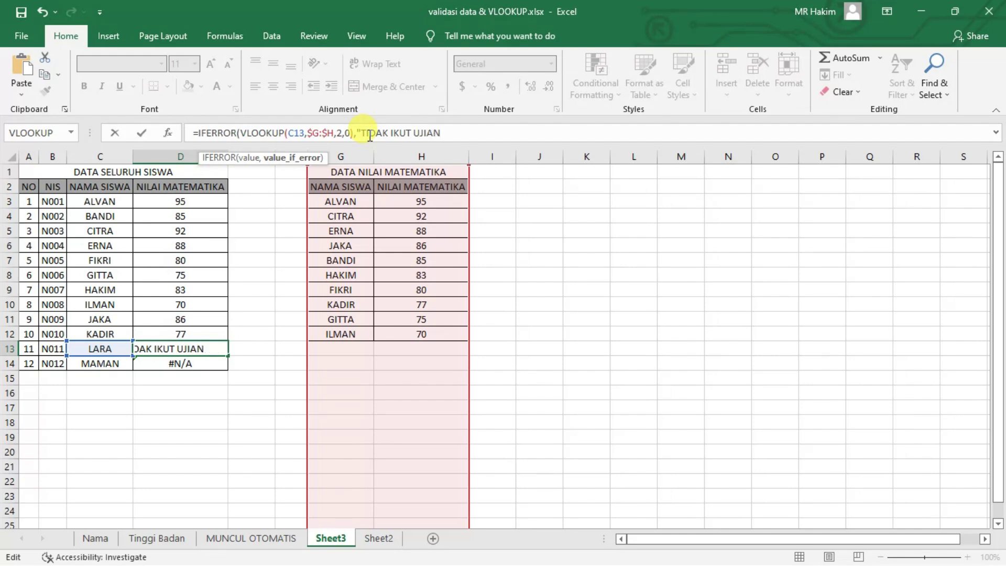
{"action": "key", "text": "Return"}
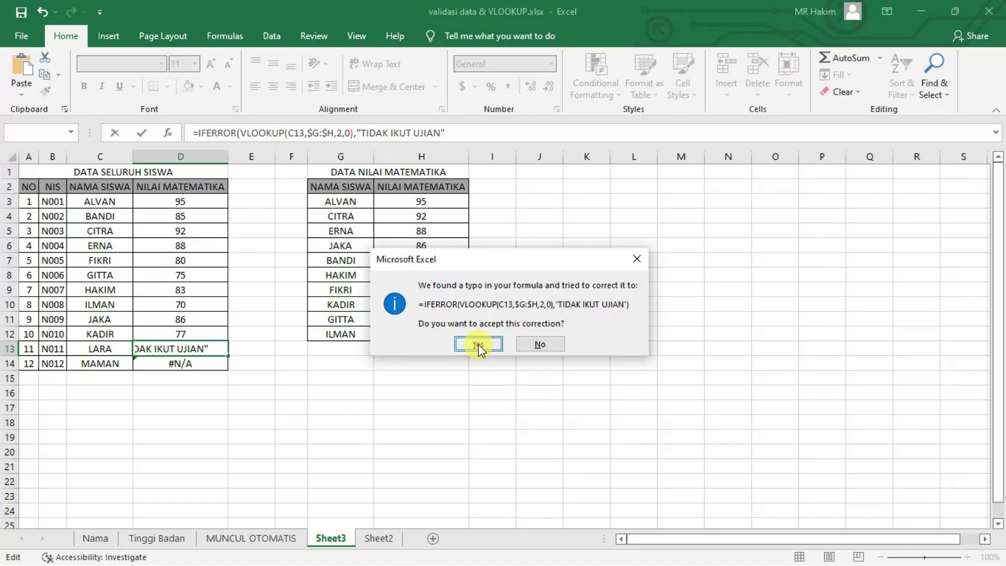
{"action": "left_click", "coordinate": [479, 345]}
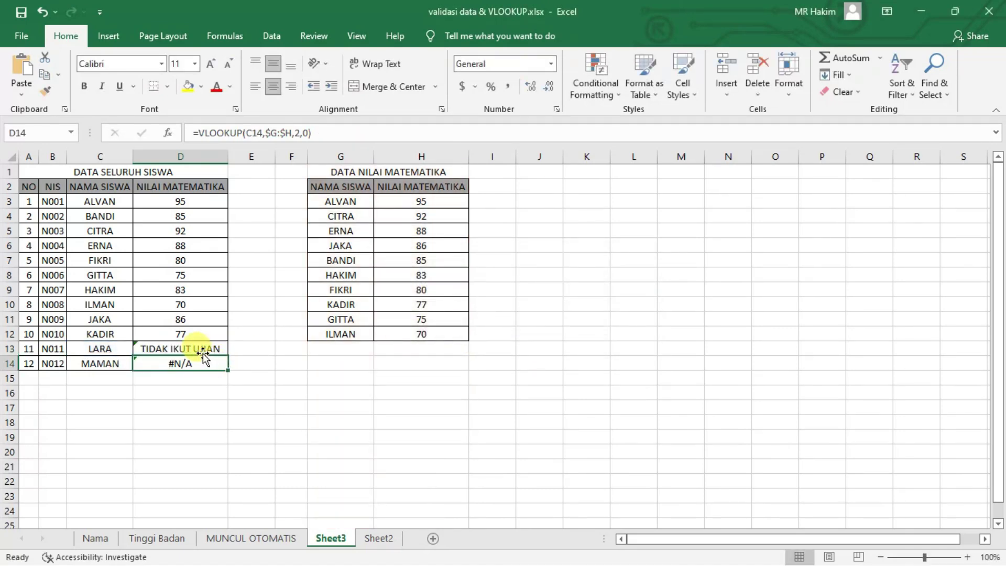
{"action": "left_click", "coordinate": [199, 348]}
{"action": "left_click_drag", "start_coordinate": [227, 356], "coordinate": [226, 367]}
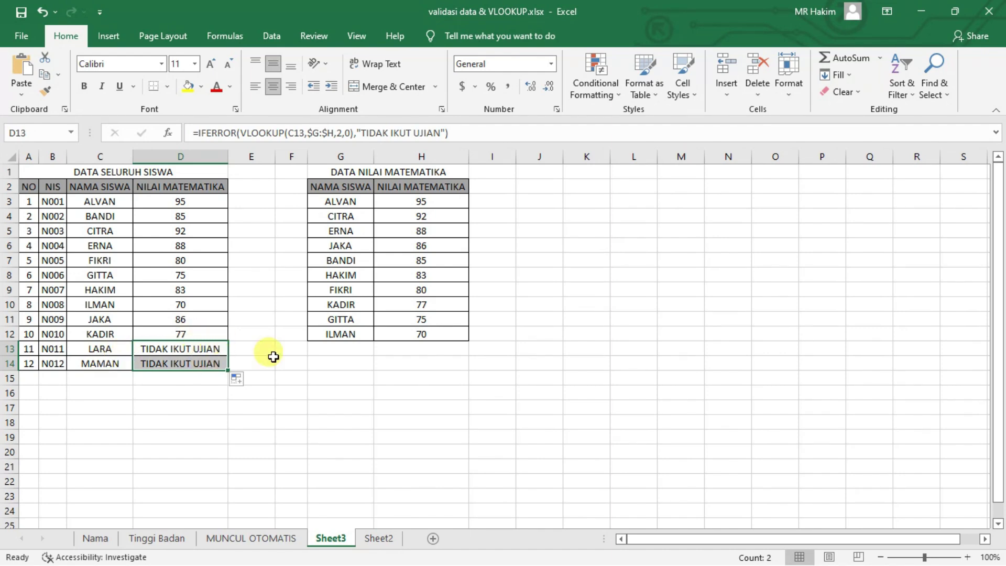
Compare with Sheet2, then clear the NILAI MATEMATIKA results in D3:D14 on Sheet3.
{"action": "left_click", "coordinate": [382, 540]}
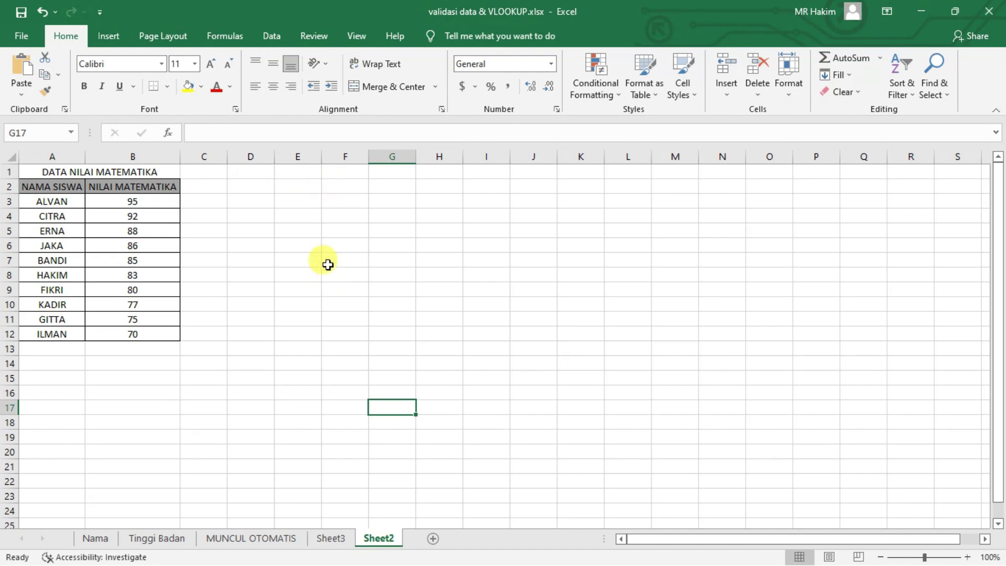
{"action": "left_click", "coordinate": [343, 537]}
{"action": "left_click", "coordinate": [379, 539]}
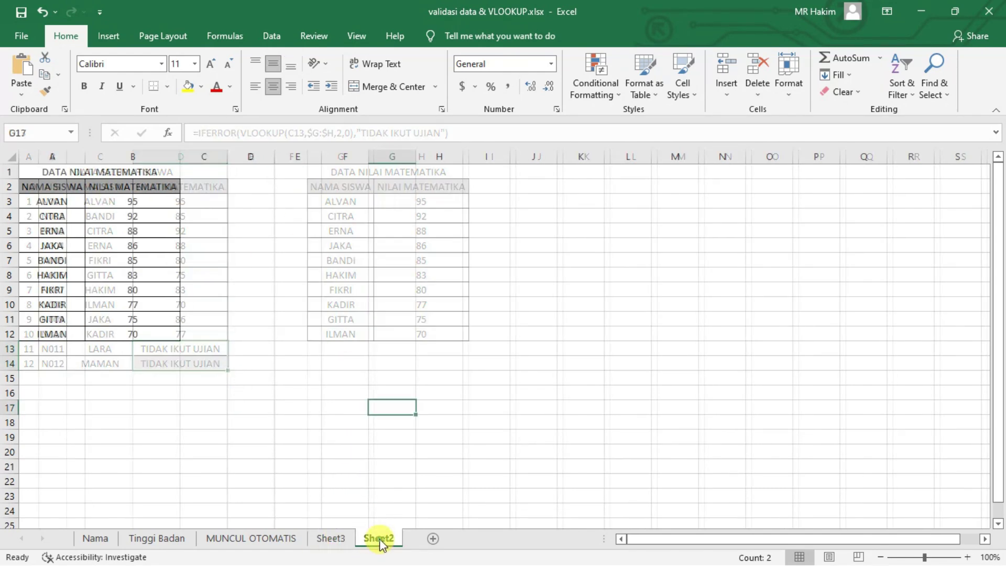
{"action": "left_click", "coordinate": [338, 539]}
{"action": "left_click_drag", "start_coordinate": [207, 201], "coordinate": [208, 361]}
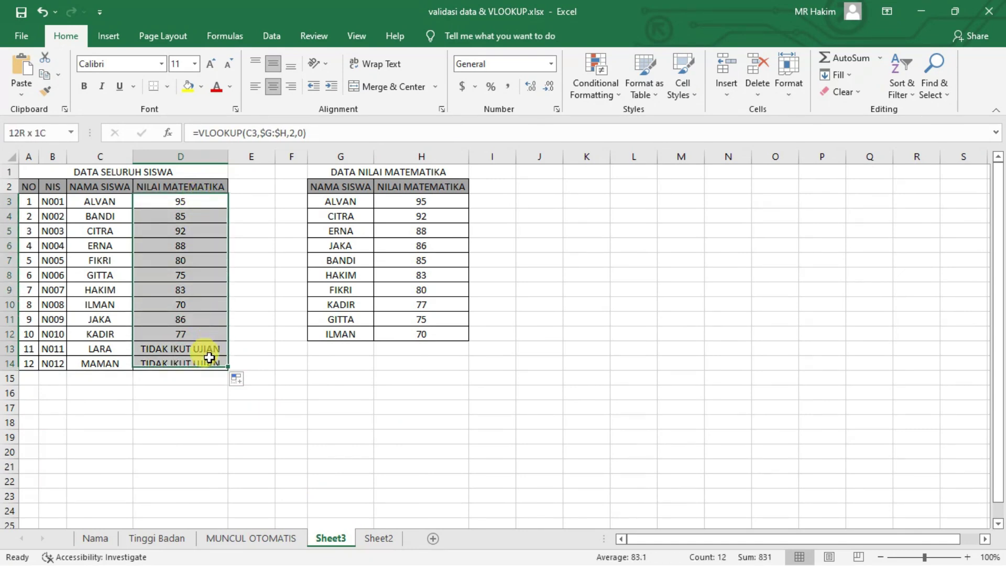
{"action": "key", "text": "Delete"}
Enter =VLOOKUP(C3,Sheet2!$A:$B,2,0) in D3 to fetch ALVAN's math score.
{"action": "left_click", "coordinate": [149, 197]}
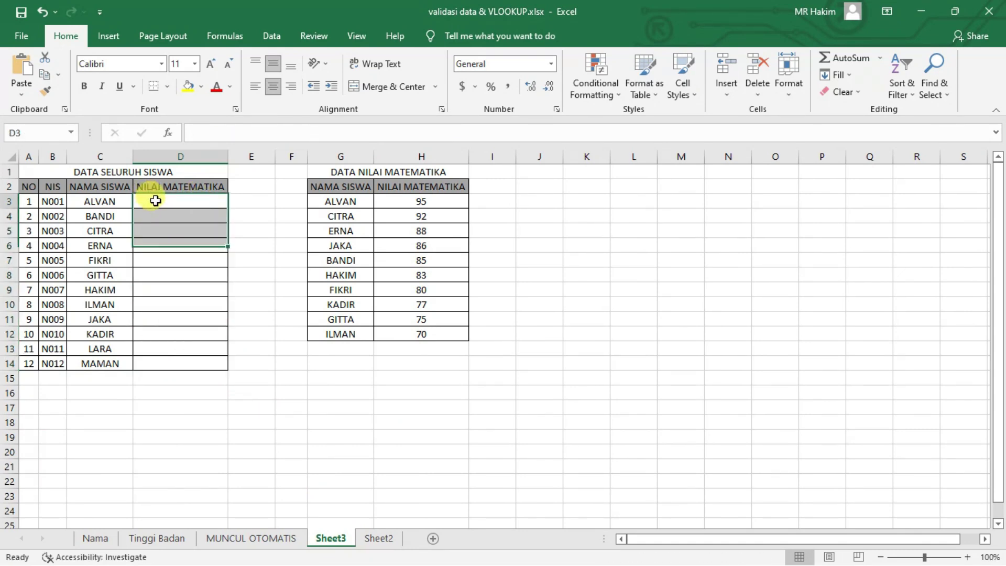
{"action": "type", "text": "="}
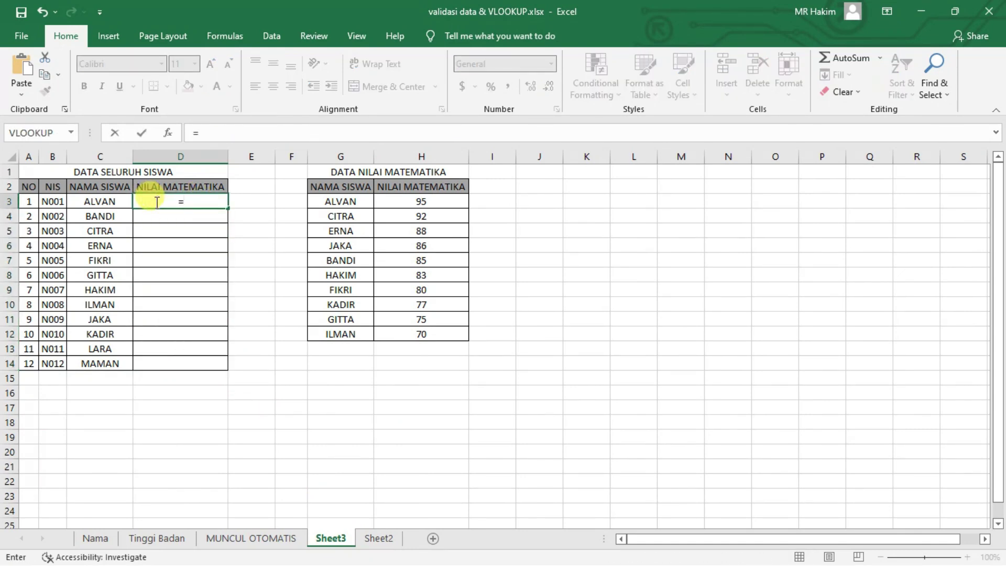
{"action": "type", "text": "VLO"}
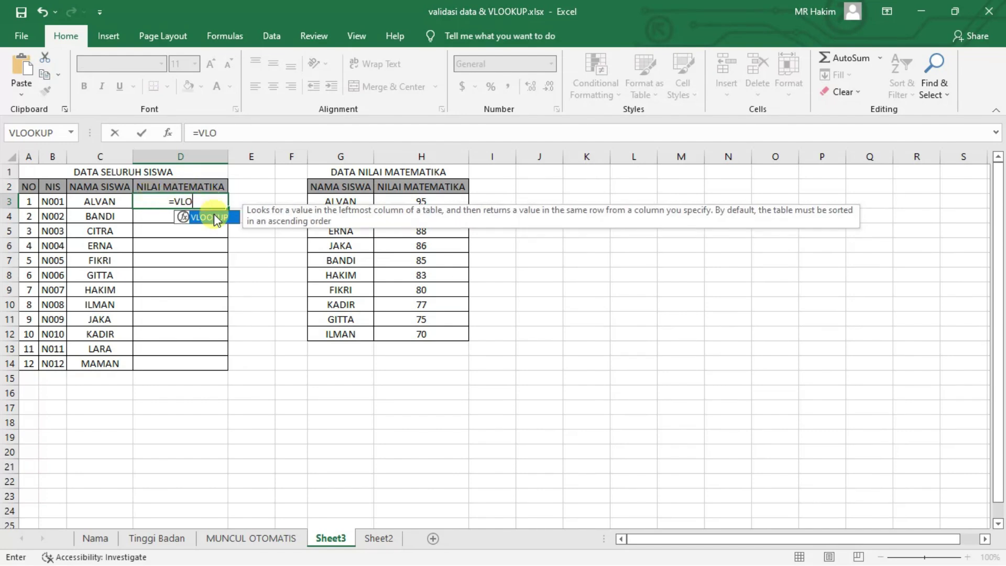
{"action": "double_click", "coordinate": [213, 217]}
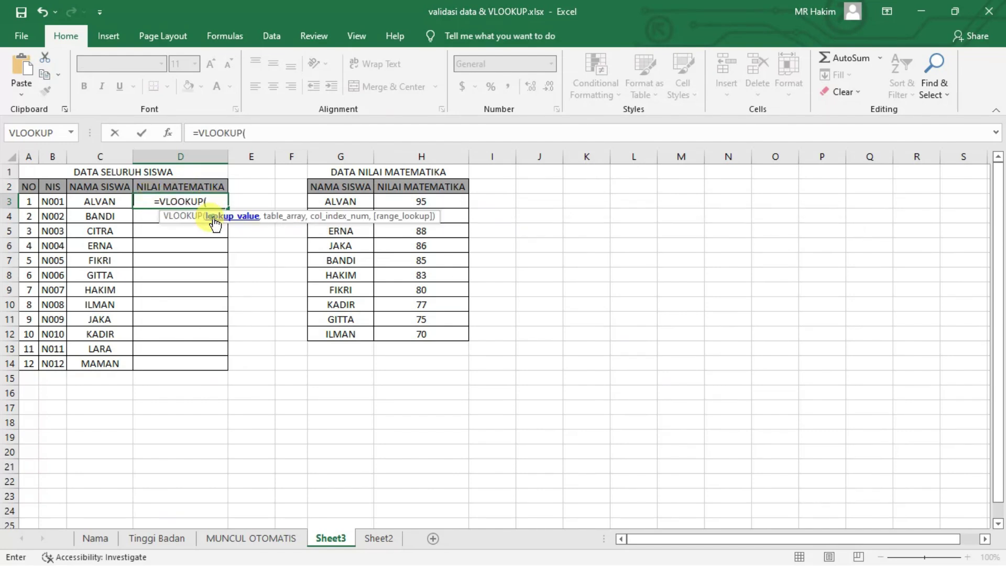
{"action": "left_click", "coordinate": [106, 201]}
{"action": "type", "text": ","}
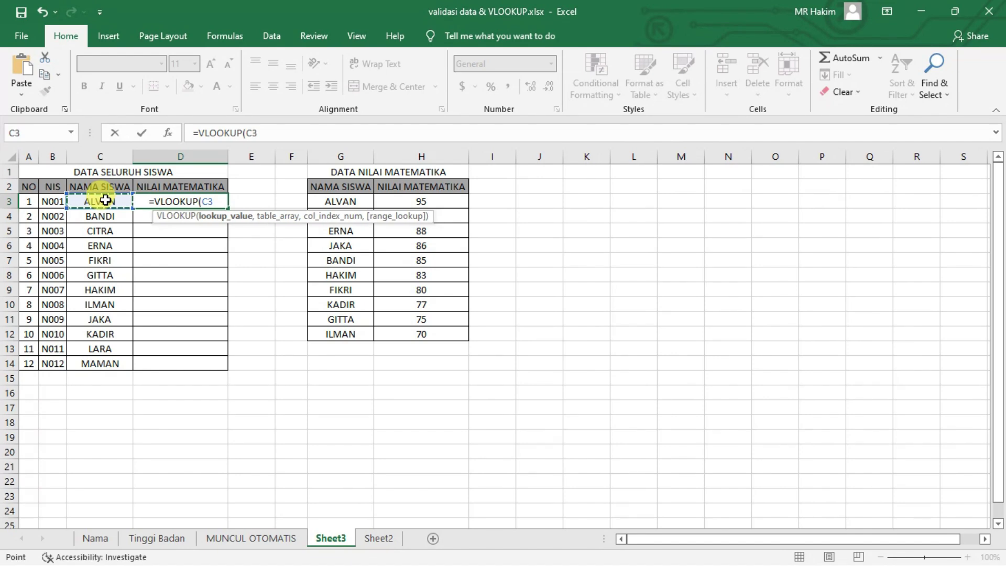
{"action": "left_click", "coordinate": [378, 538]}
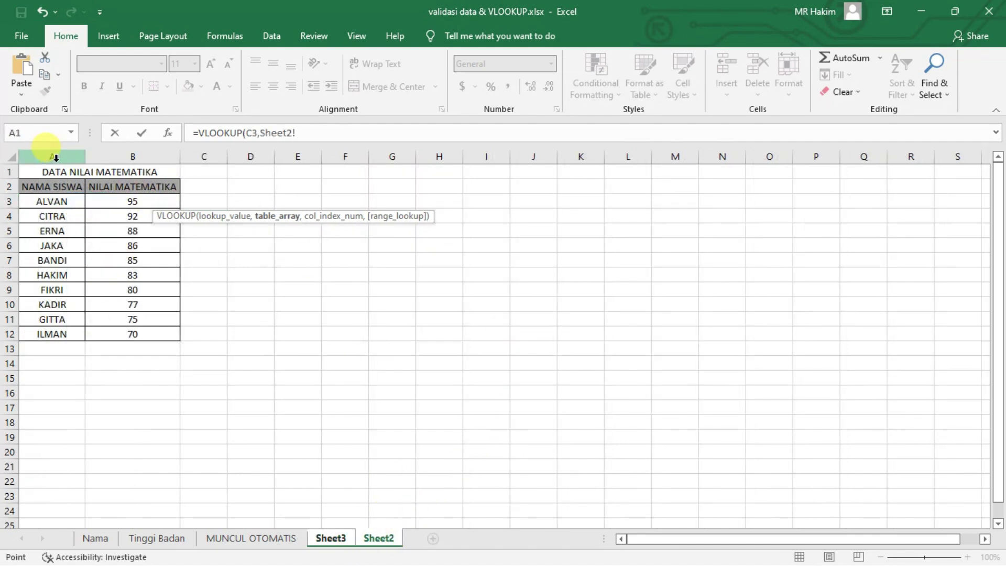
{"action": "left_click_drag", "start_coordinate": [53, 157], "coordinate": [132, 156]}
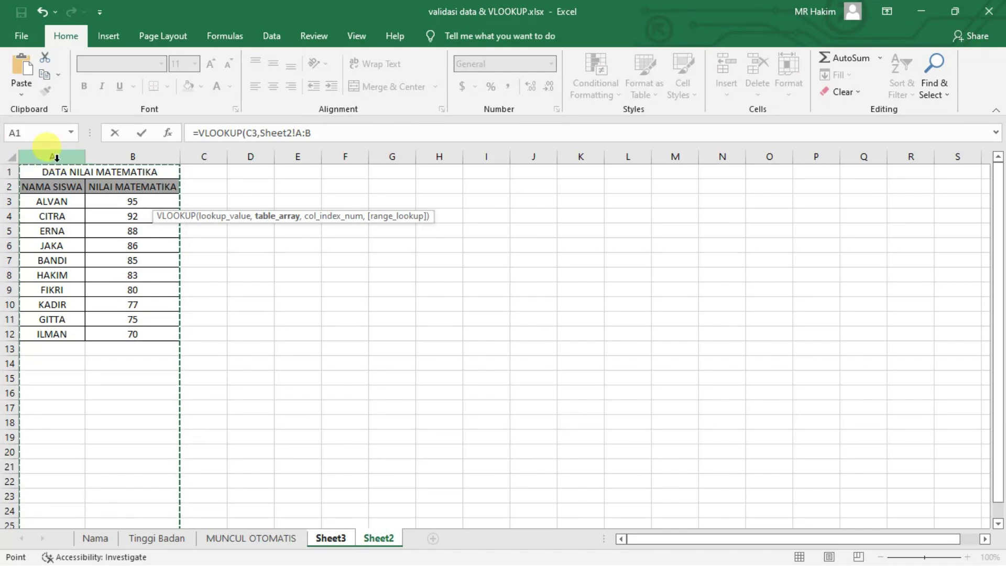
{"action": "key", "text": "F4"}
{"action": "type", "text": "$B,2"}
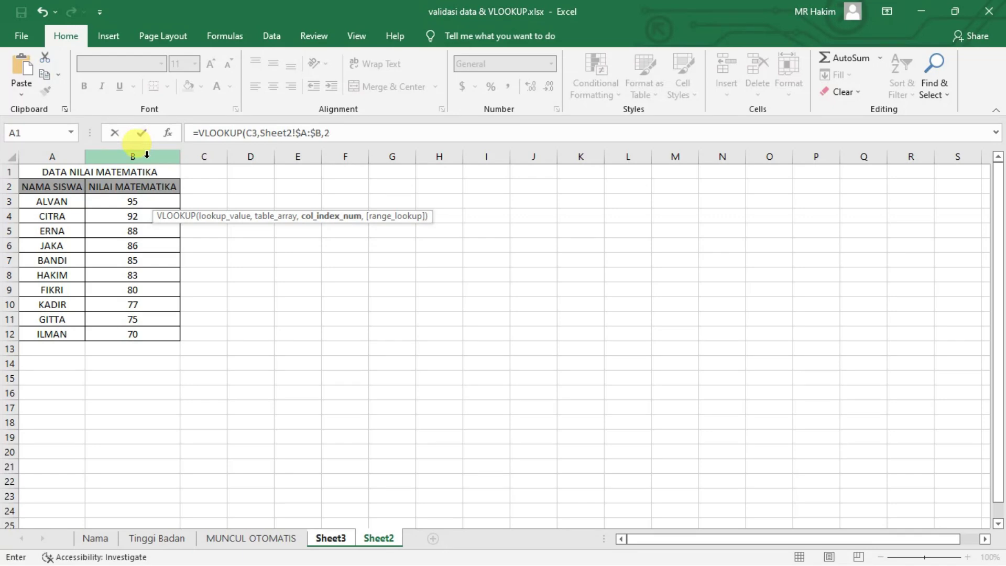
{"action": "type", "text": ",0"}
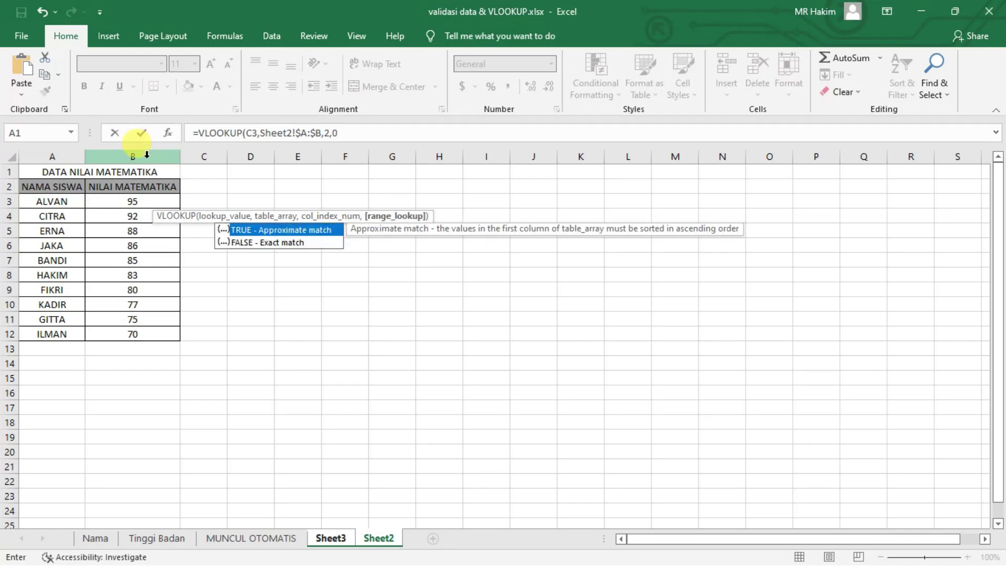
{"action": "type", "text": ")"}
{"action": "key", "text": "Return"}
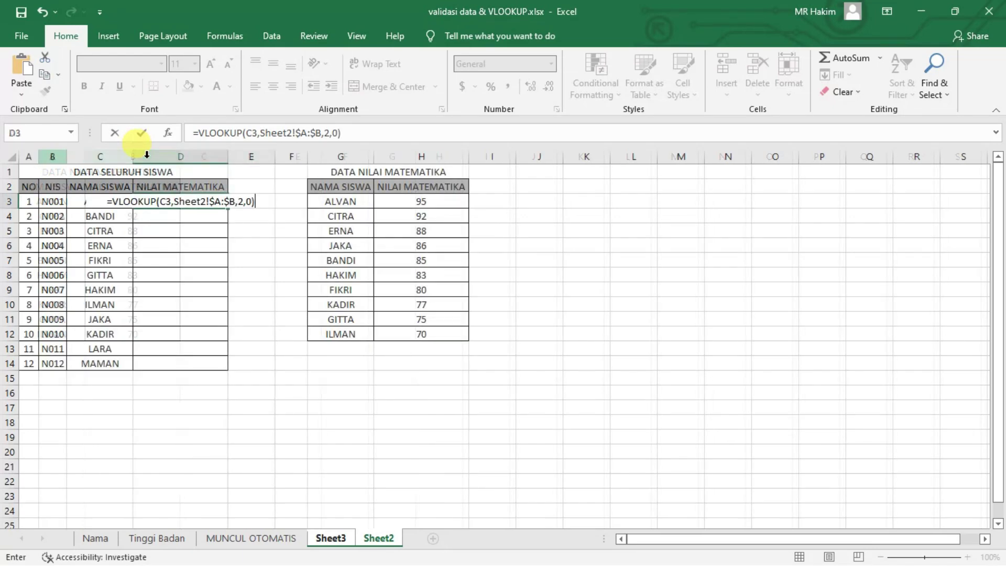
Copy the lookup formula down to D14, then view Sheet2's score table.
{"action": "left_click", "coordinate": [201, 199]}
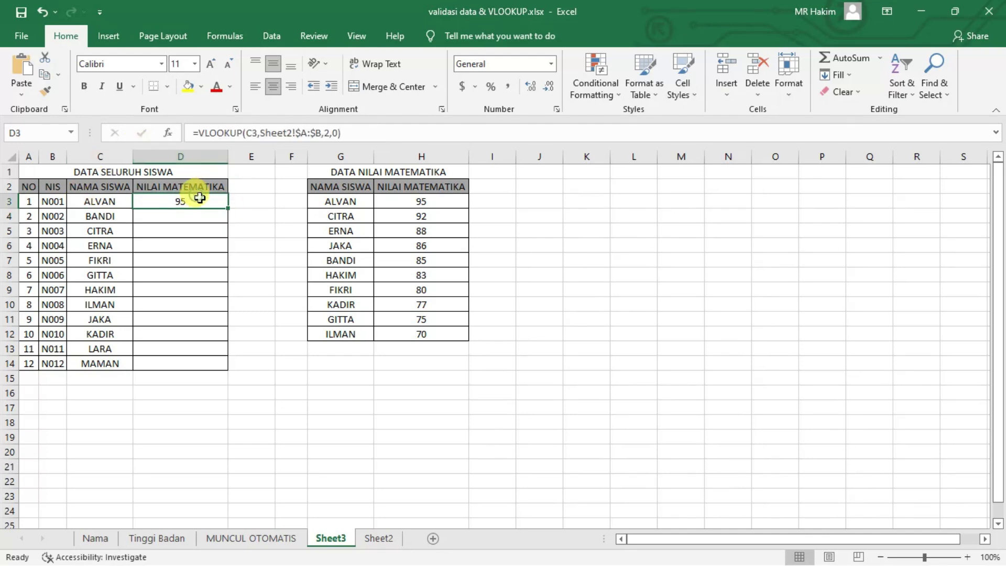
{"action": "double_click", "coordinate": [227, 208]}
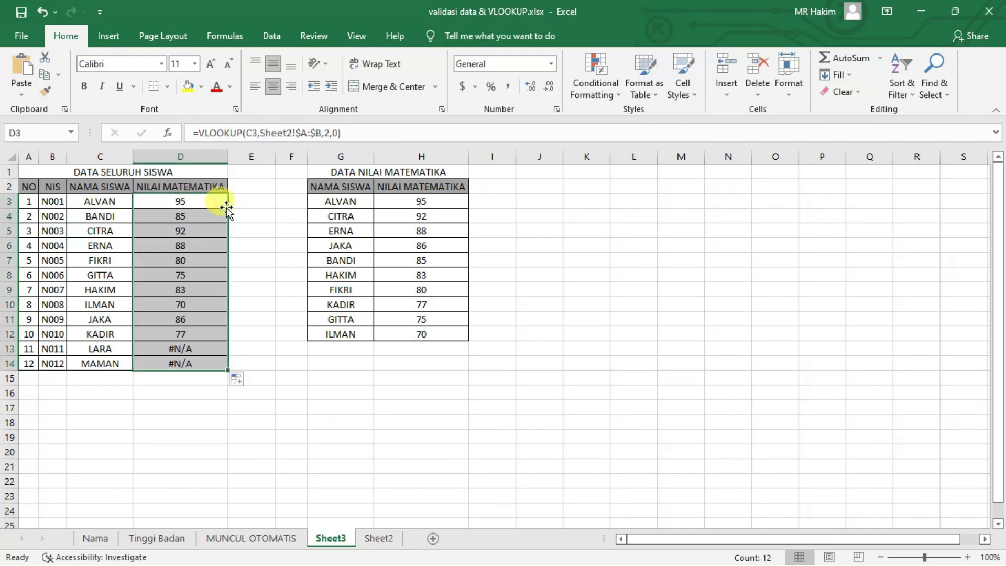
{"action": "left_click", "coordinate": [380, 539]}
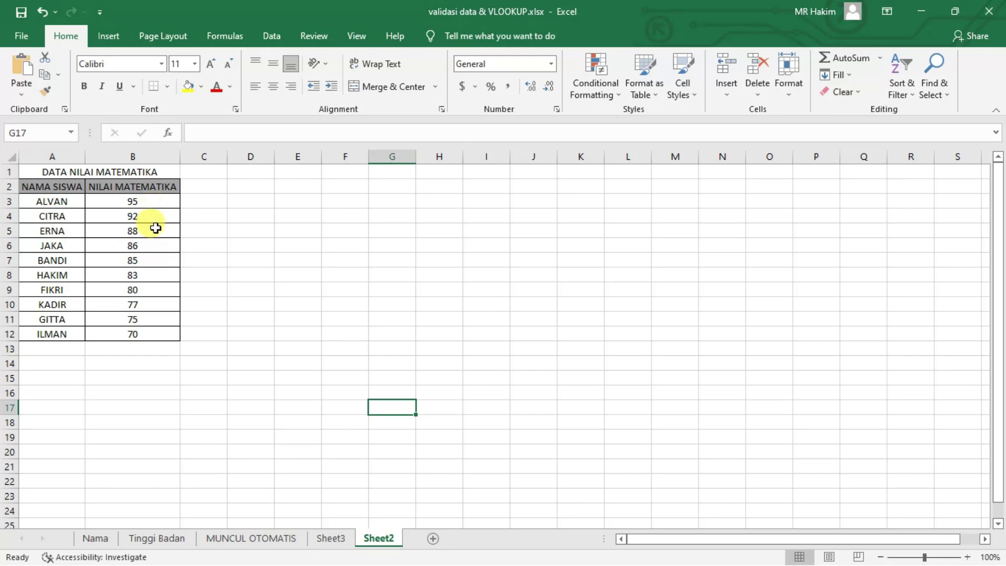
Compare the Sheet3 lookup results with Sheet2, checking LARA's and MAMAN's #N/A values.
{"action": "left_click", "coordinate": [331, 538]}
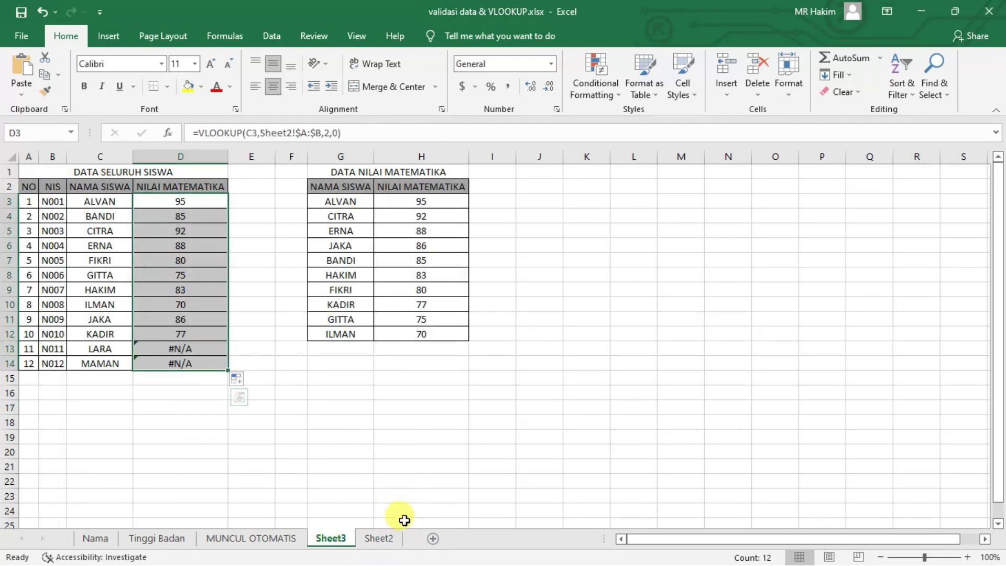
{"action": "left_click", "coordinate": [380, 538]}
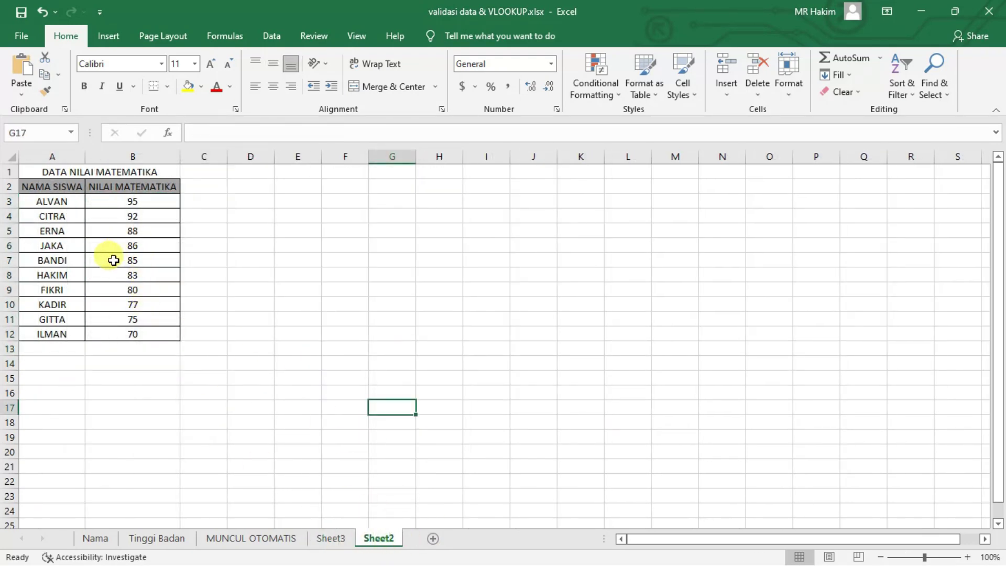
{"action": "left_click", "coordinate": [331, 538]}
{"action": "left_click", "coordinate": [181, 350]}
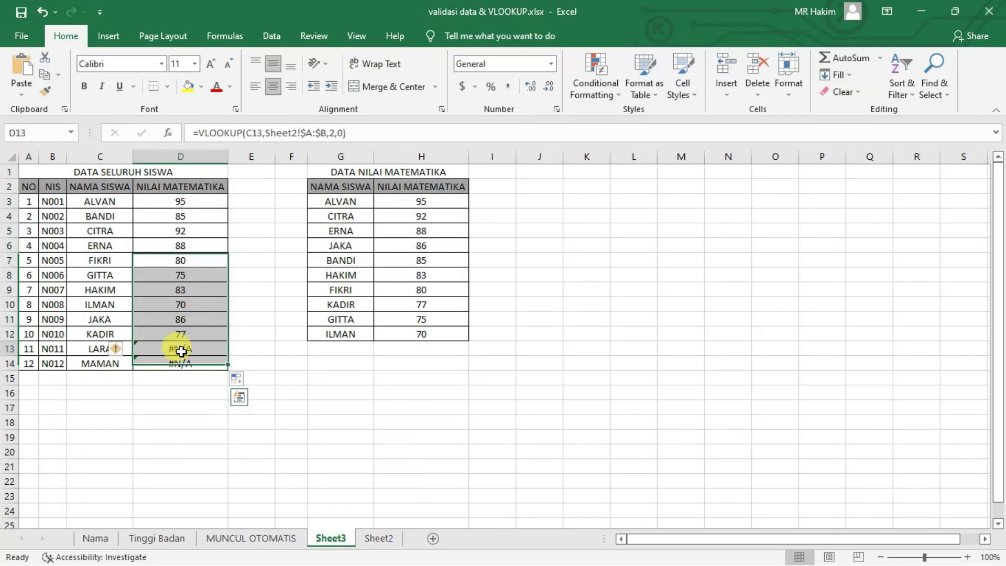
{"action": "left_click", "coordinate": [180, 350]}
{"action": "left_click", "coordinate": [178, 363]}
{"action": "left_click", "coordinate": [180, 353]}
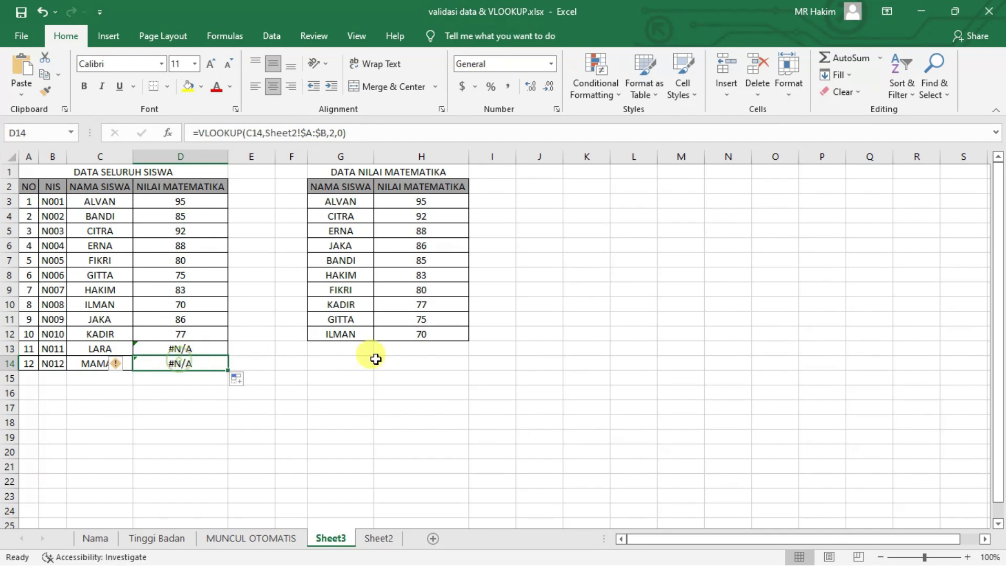
{"action": "left_click", "coordinate": [378, 539]}
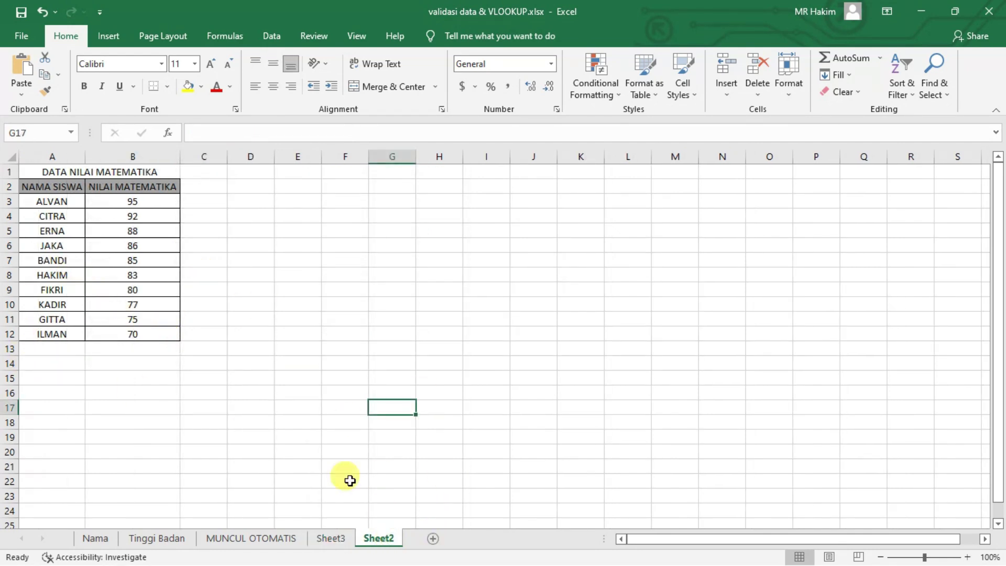
{"action": "left_click", "coordinate": [329, 540]}
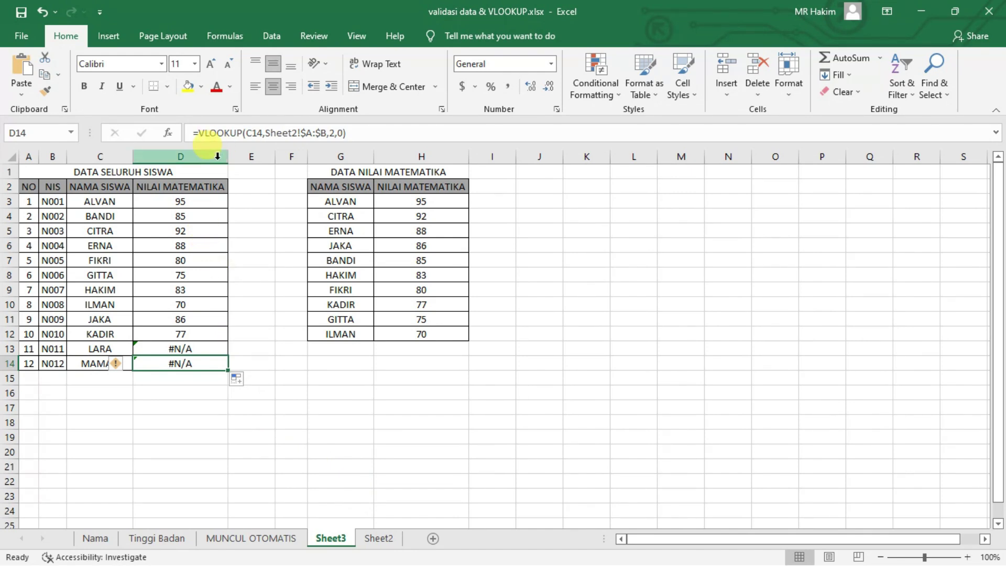
Clear the math scores in D3:D14 and switch to Sheet2.
{"action": "left_click_drag", "start_coordinate": [199, 201], "coordinate": [202, 363]}
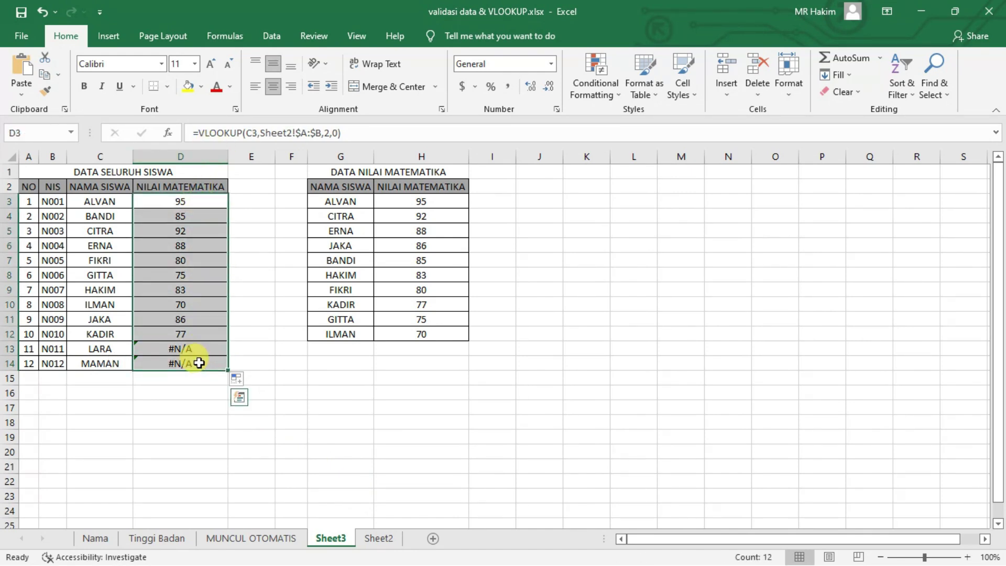
{"action": "key", "text": "Delete"}
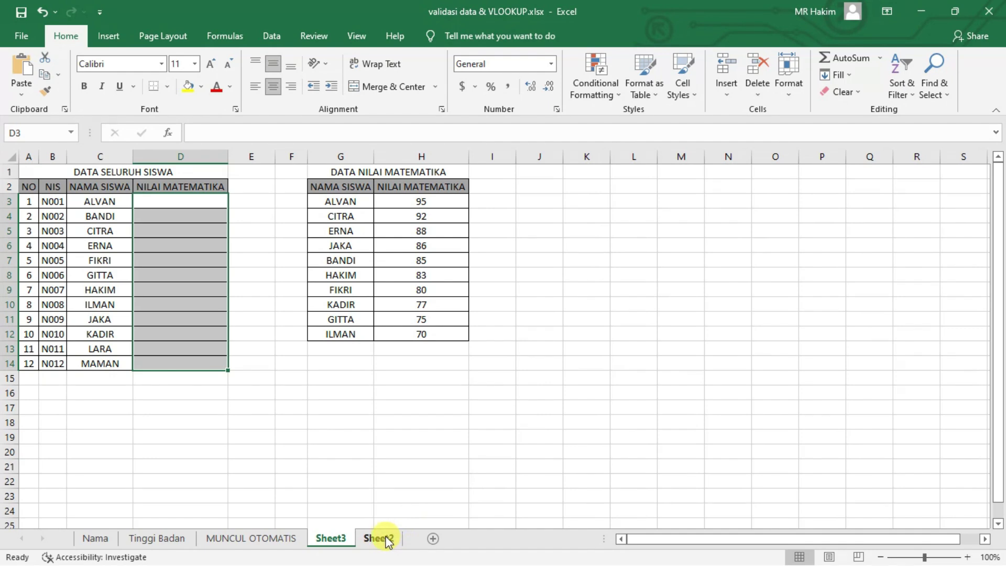
{"action": "left_click", "coordinate": [377, 538]}
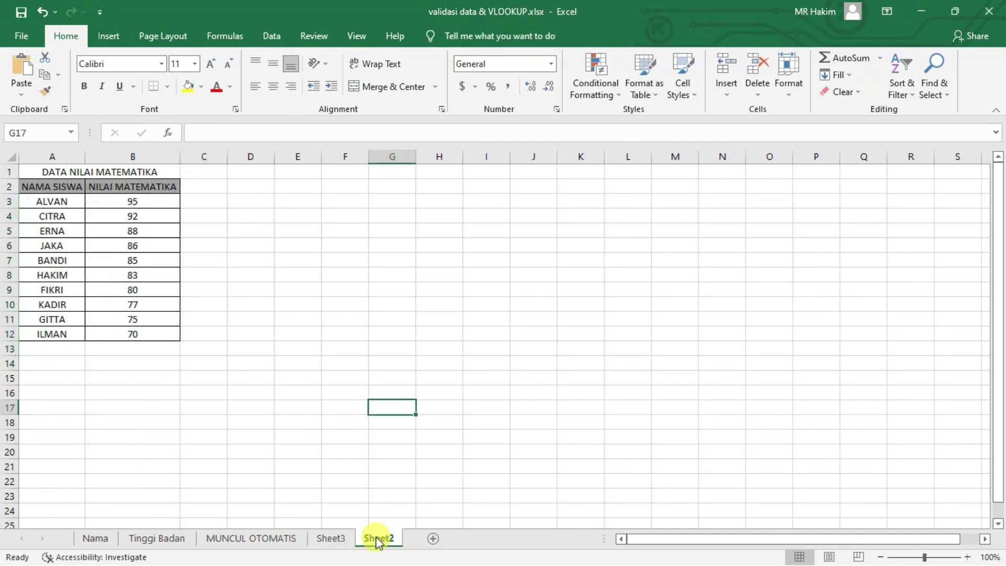
{"action": "left_click", "coordinate": [338, 527]}
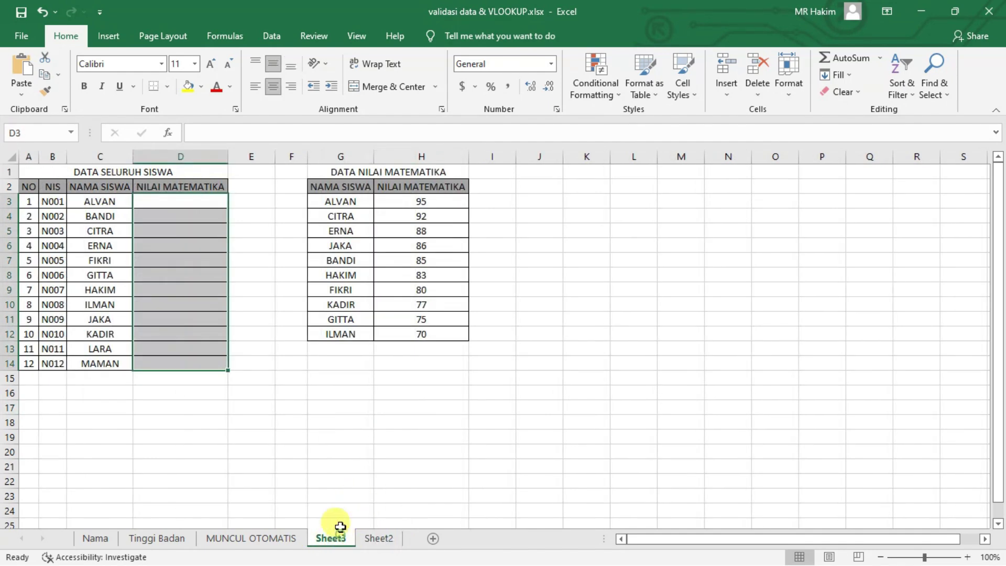
{"action": "left_click", "coordinate": [380, 539]}
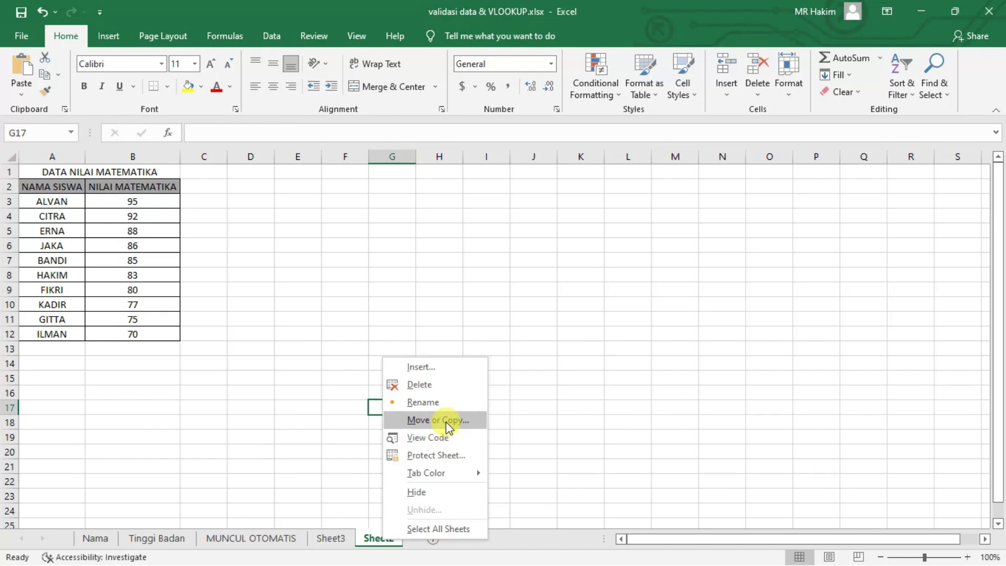
Copy Sheet2 into a new workbook using Move or Copy with Create a copy ticked.
{"action": "left_click", "coordinate": [445, 423]}
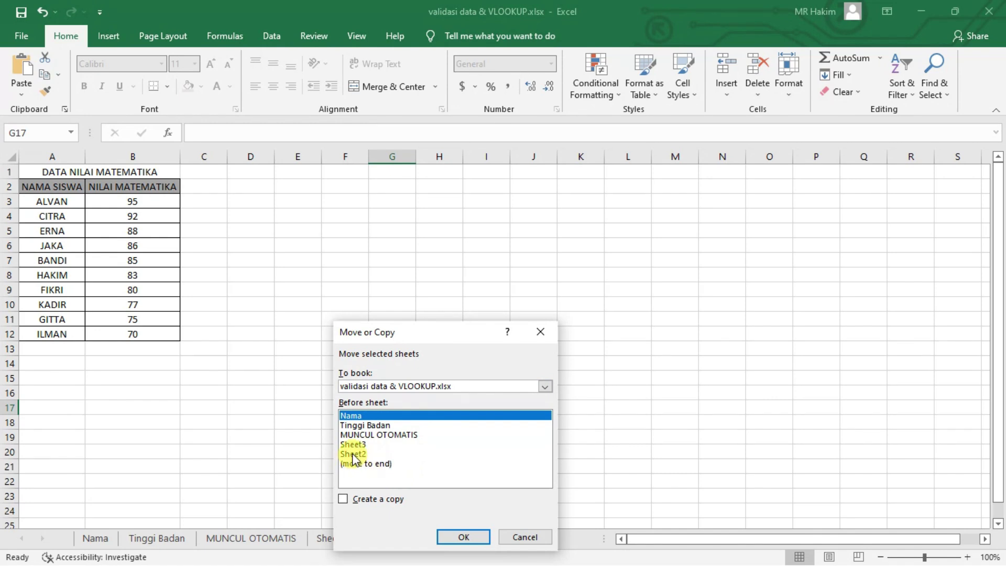
{"action": "left_click_drag", "start_coordinate": [448, 331], "coordinate": [595, 200]}
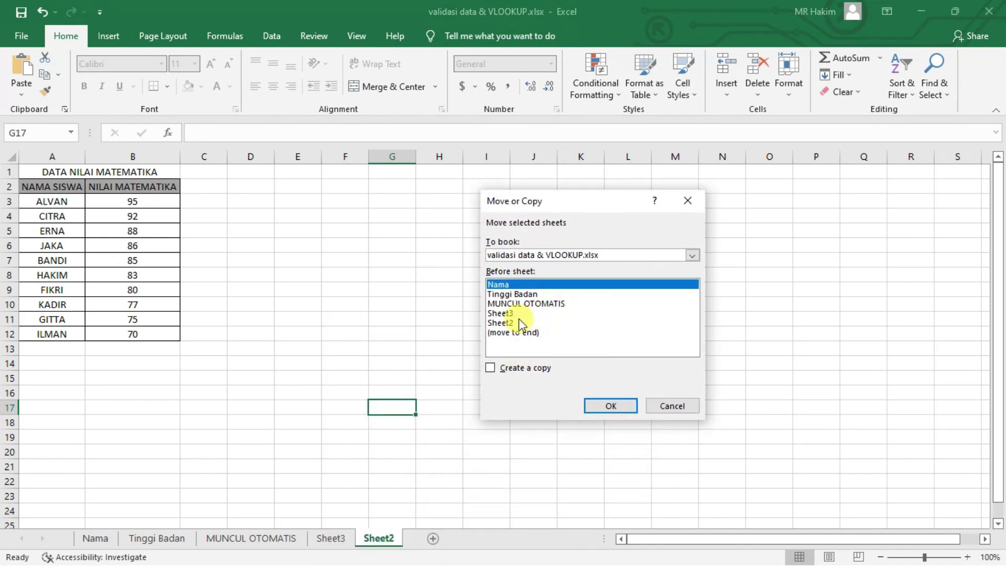
{"action": "left_click", "coordinate": [519, 322]}
{"action": "left_click", "coordinate": [526, 367]}
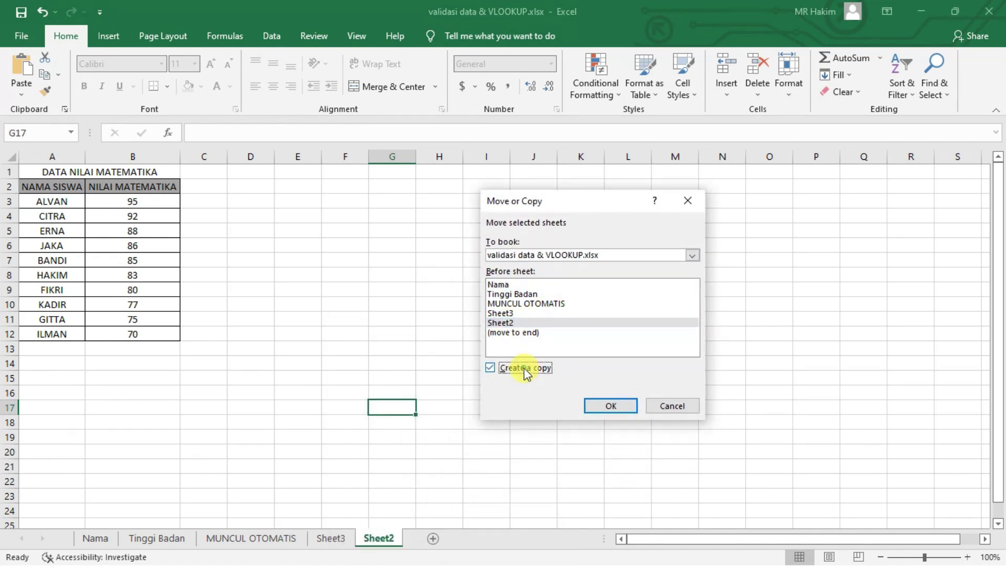
{"action": "left_click", "coordinate": [529, 256]}
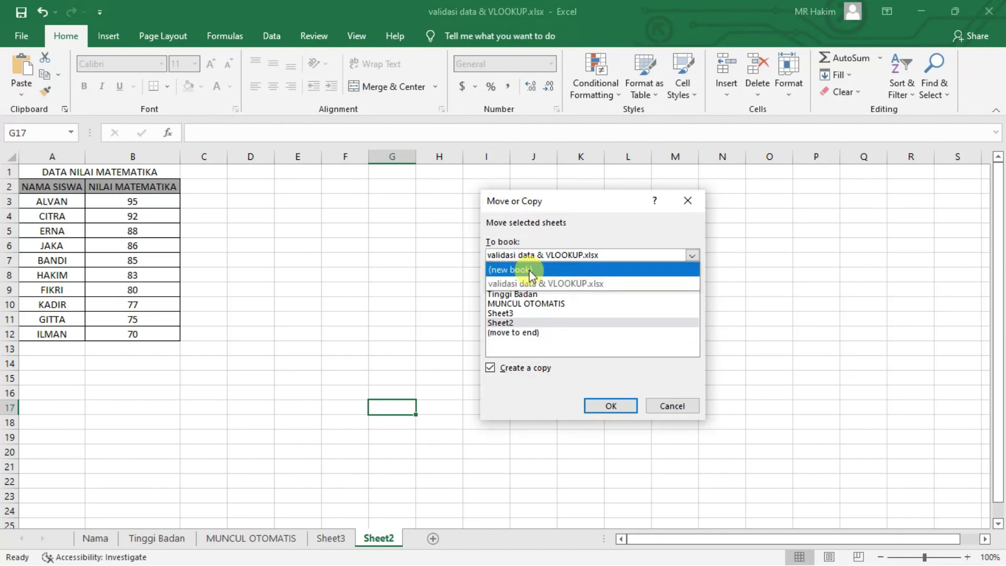
{"action": "left_click", "coordinate": [531, 270]}
{"action": "left_click", "coordinate": [593, 404]}
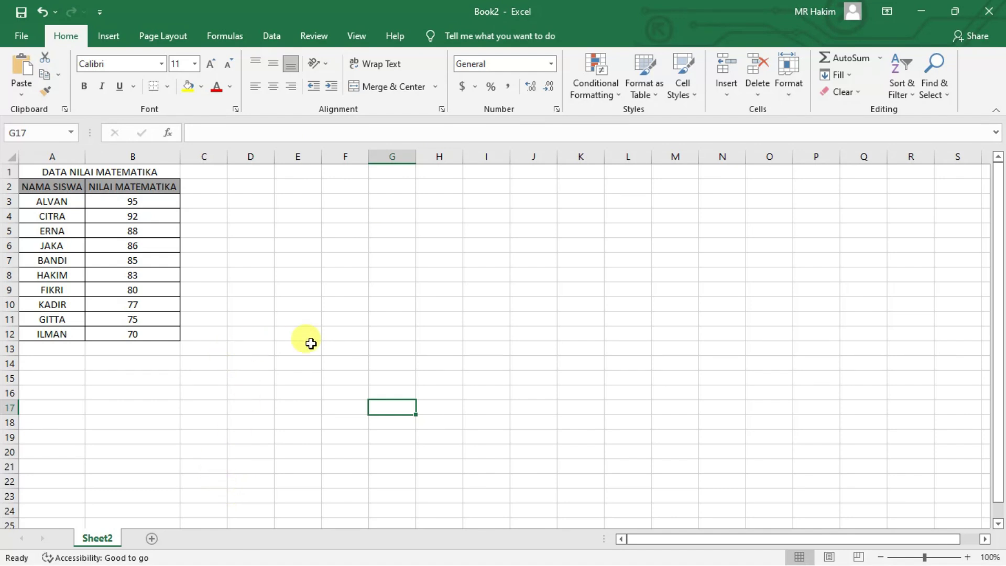
Back on Sheet3, start a VLOOKUP in D3 using C3 as the lookup value.
{"action": "key", "text": "alt+Tab"}
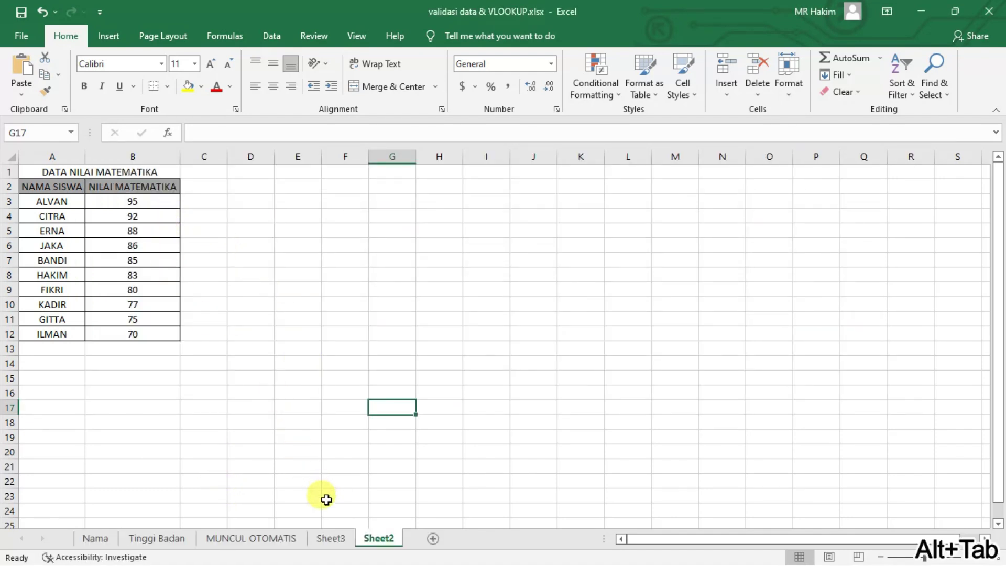
{"action": "left_click", "coordinate": [329, 538]}
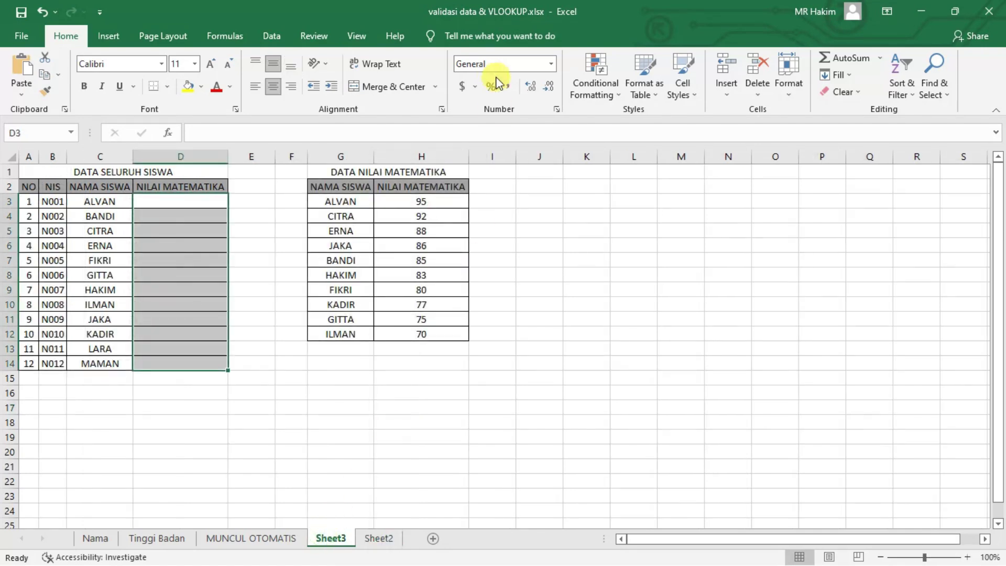
{"action": "left_click", "coordinate": [204, 199]}
{"action": "type", "text": "="}
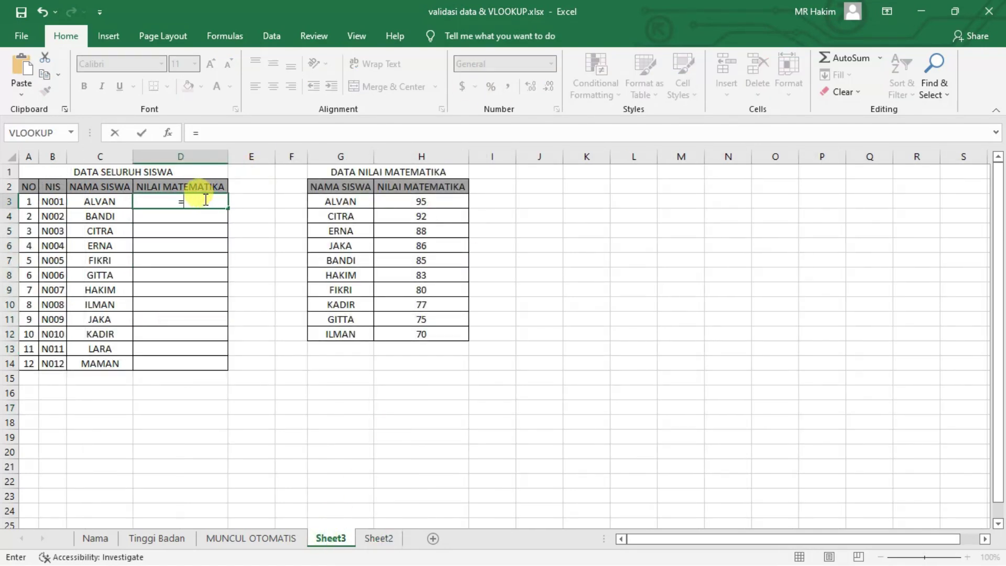
{"action": "type", "text": "VLO"}
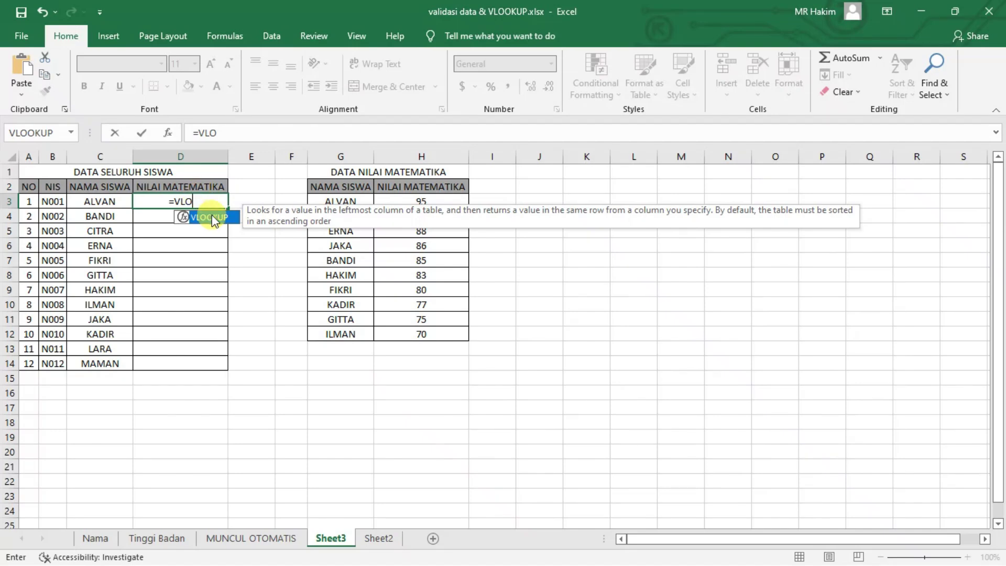
{"action": "double_click", "coordinate": [210, 218]}
{"action": "left_click", "coordinate": [104, 202]}
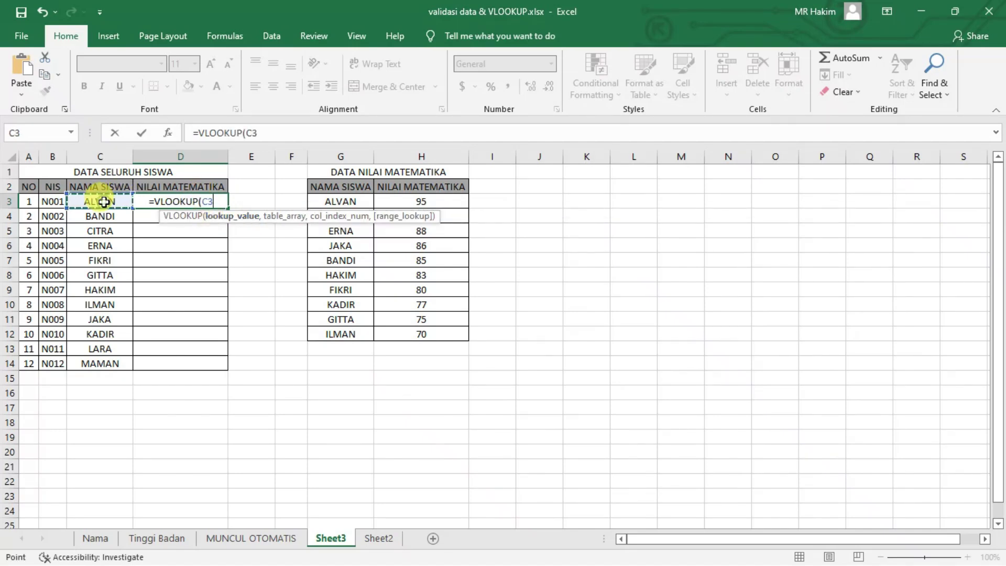
{"action": "type", "text": ","}
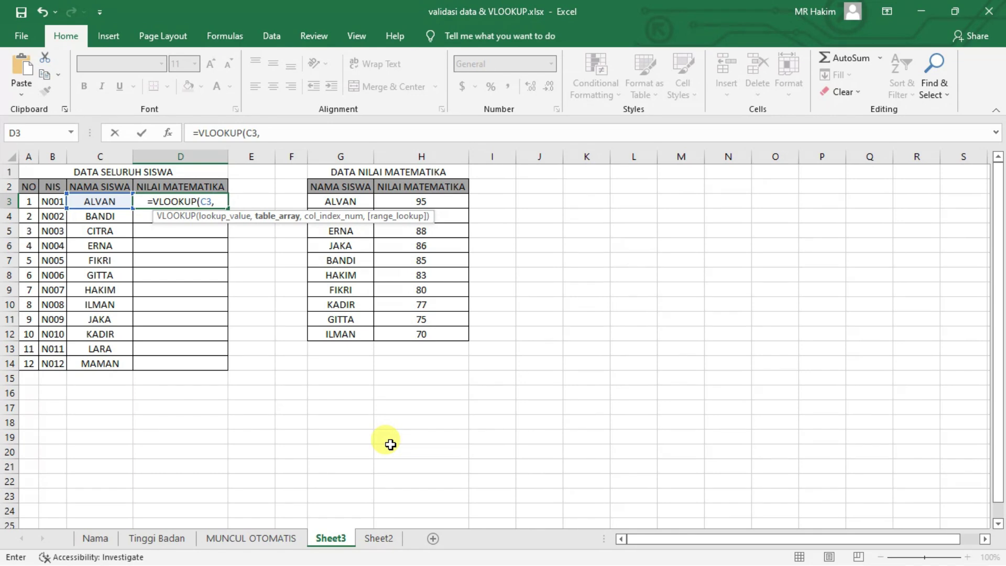
Point the lookup at Book2's Sheet2 columns A:B, column 2, exact match.
{"action": "key", "text": "alt+Tab"}
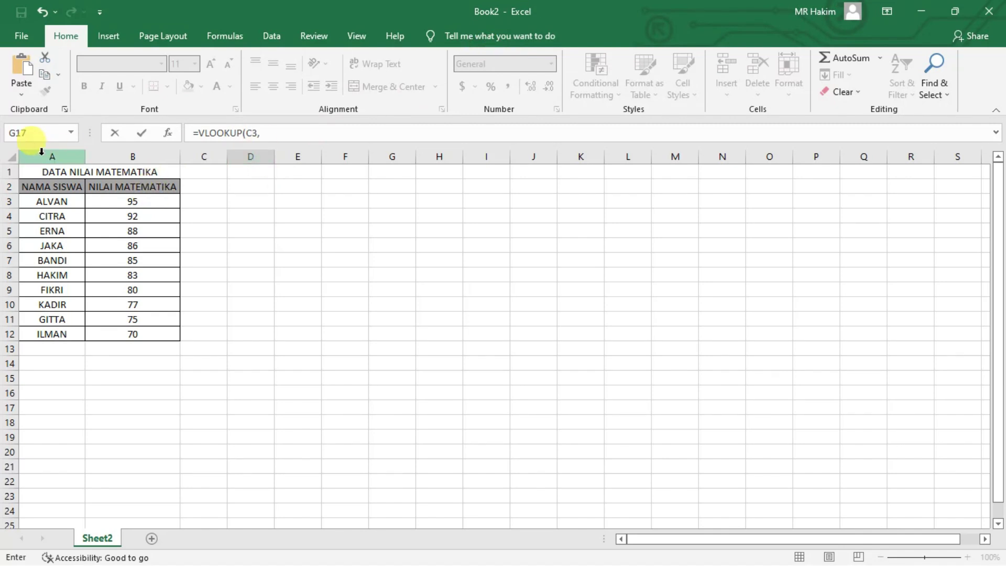
{"action": "left_click", "coordinate": [41, 153]}
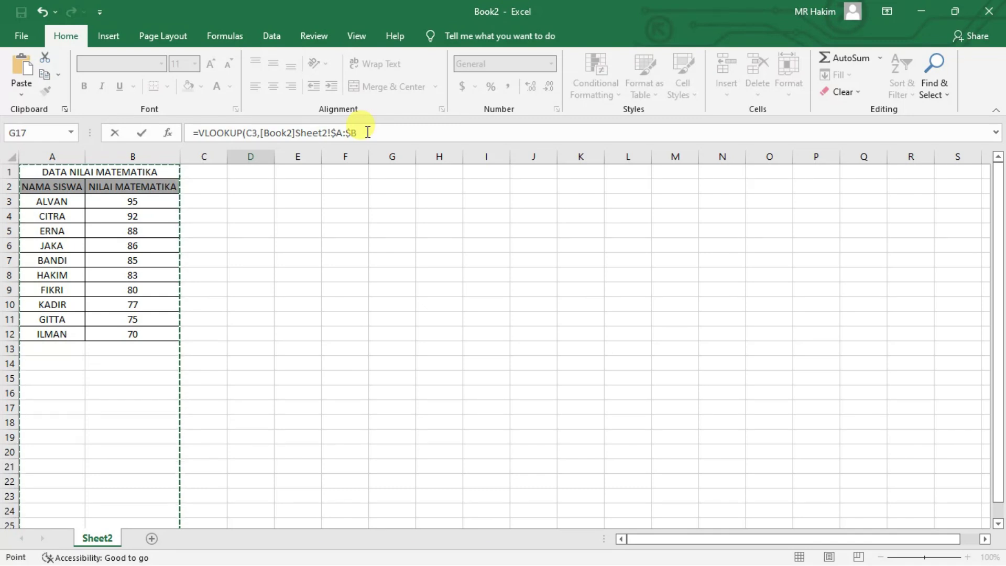
{"action": "left_click", "coordinate": [368, 132]}
{"action": "type", "text": ",2"}
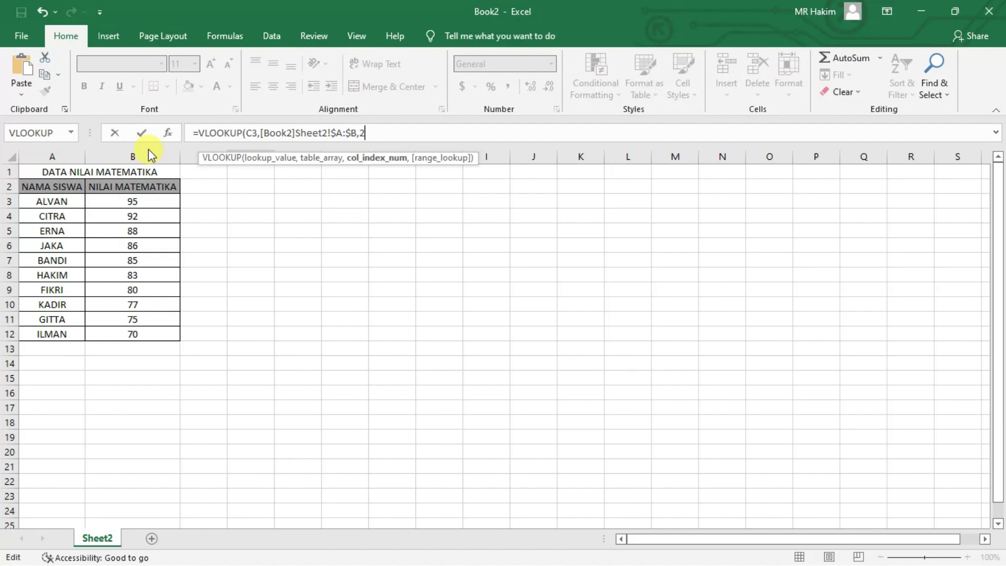
{"action": "type", "text": ",0"}
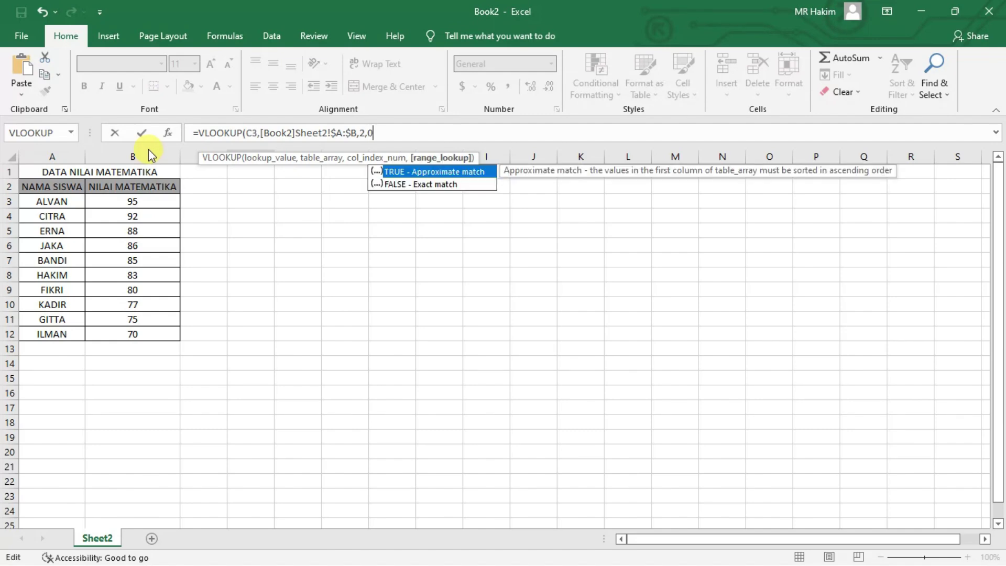
{"action": "key", "text": "Return"}
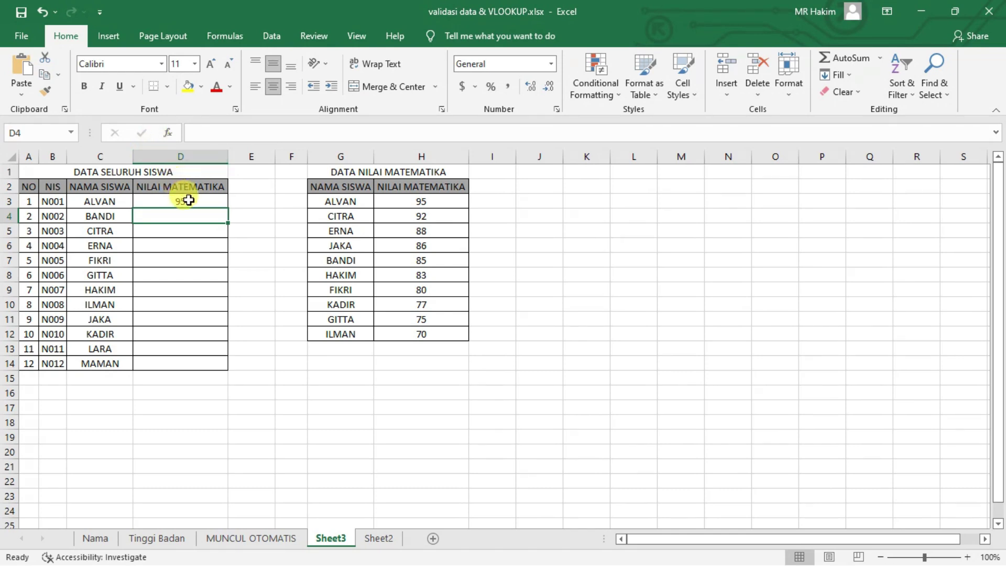
Fill the Book2 lookup from D3 down to D14 for all students.
{"action": "left_click", "coordinate": [187, 200]}
{"action": "double_click", "coordinate": [228, 208]}
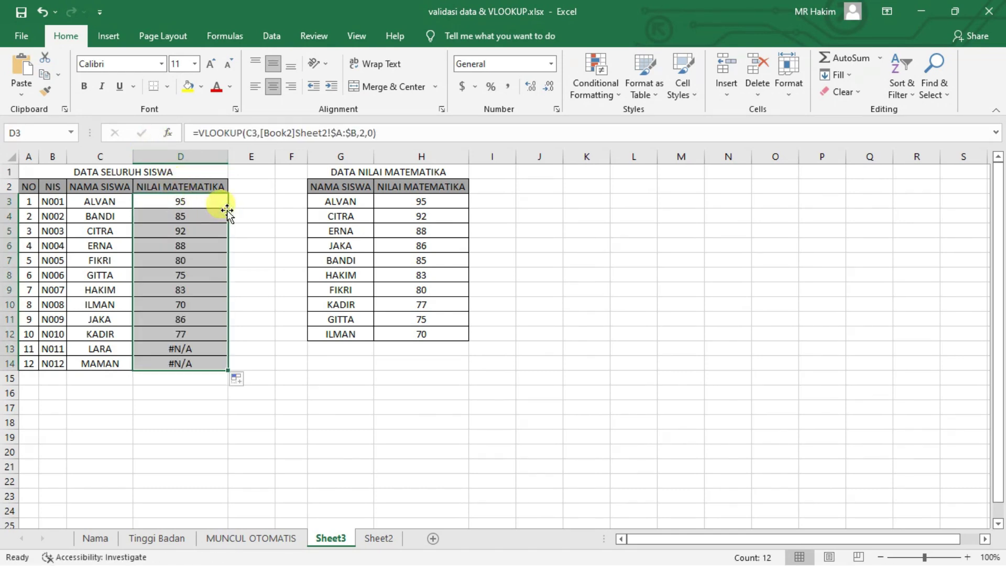
{"action": "left_click", "coordinate": [238, 245]}
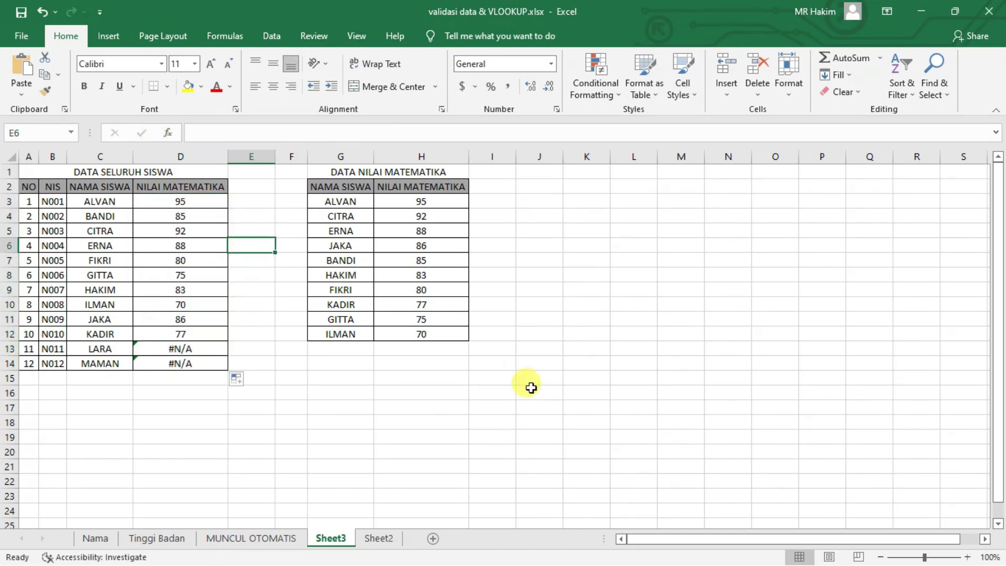